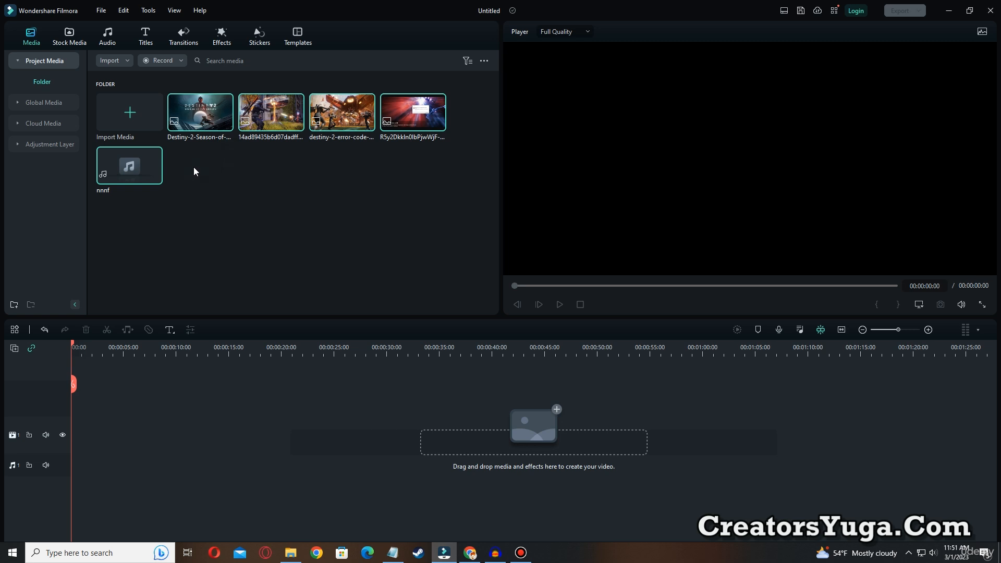
Place the nnnf audio file on the audio track at the start of the timeline
{"action": "left_click", "coordinate": [236, 204]}
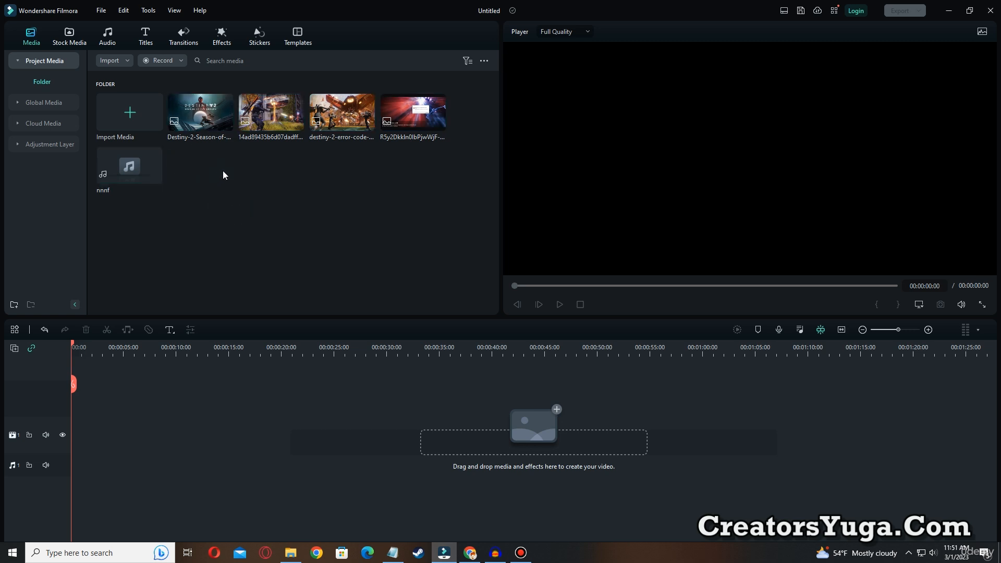
{"action": "left_click", "coordinate": [245, 224]}
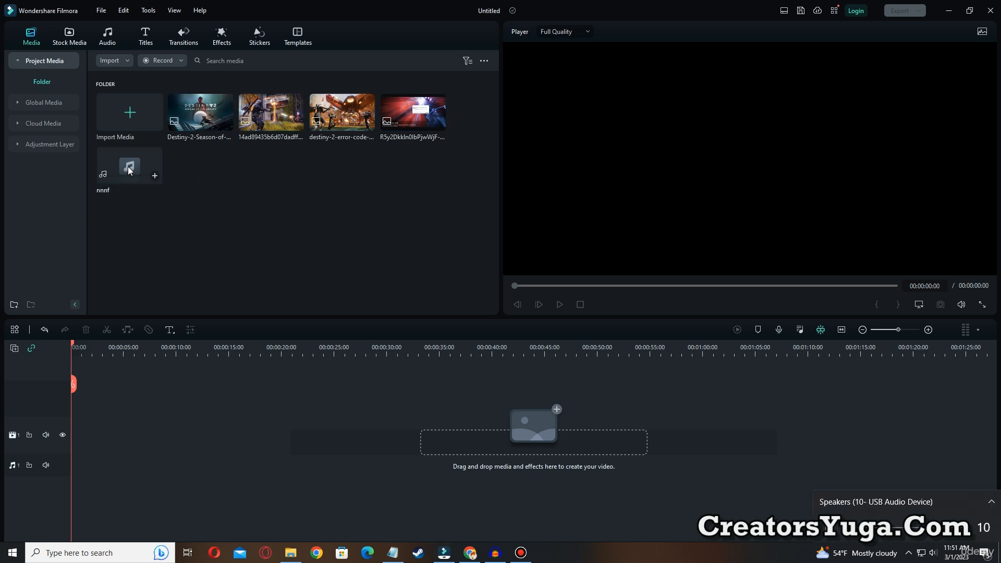
{"action": "left_click_drag", "start_coordinate": [130, 170], "coordinate": [425, 495]}
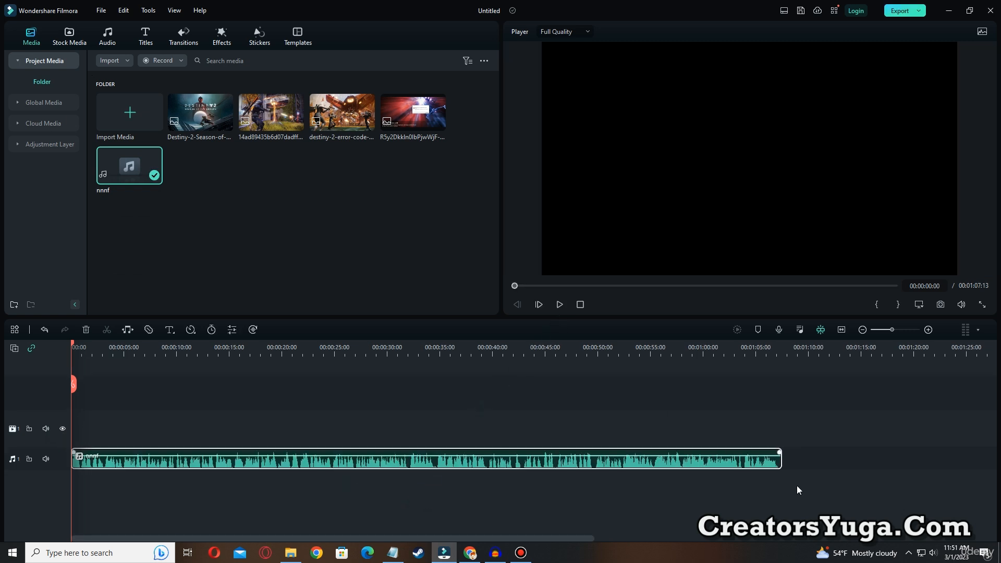
{"action": "left_click", "coordinate": [933, 553]}
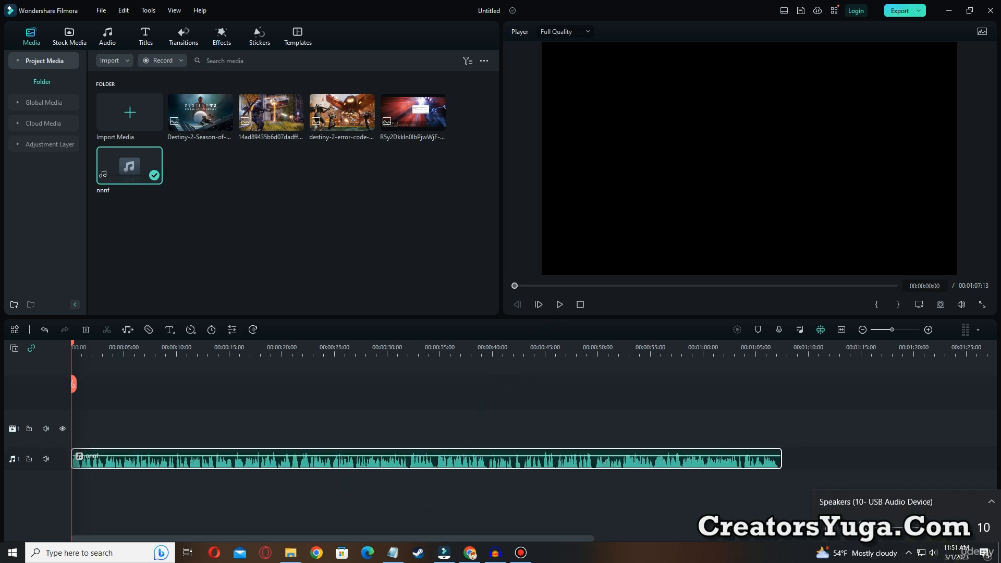
Place the error-message image (R5y2…) at the start of the video track and shift it slightly right in the preview
{"action": "left_click", "coordinate": [239, 197]}
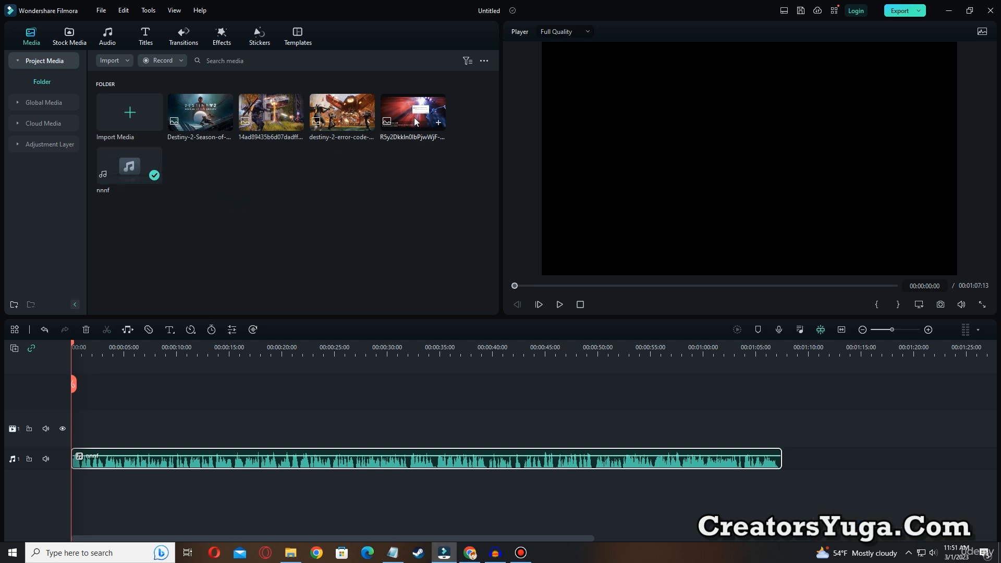
{"action": "left_click_drag", "start_coordinate": [416, 122], "coordinate": [78, 431]}
{"action": "left_click_drag", "start_coordinate": [720, 193], "coordinate": [747, 200]}
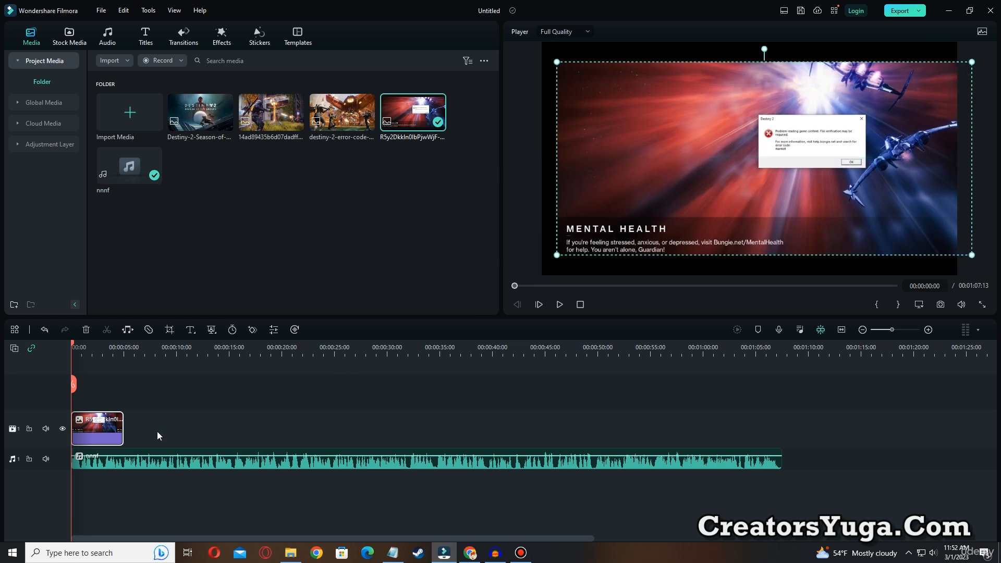
Set the error-message image's crop ratio to 16:9 in Crop and Zoom and move the crop frame near the picture's left edge
{"action": "right_click", "coordinate": [105, 419]}
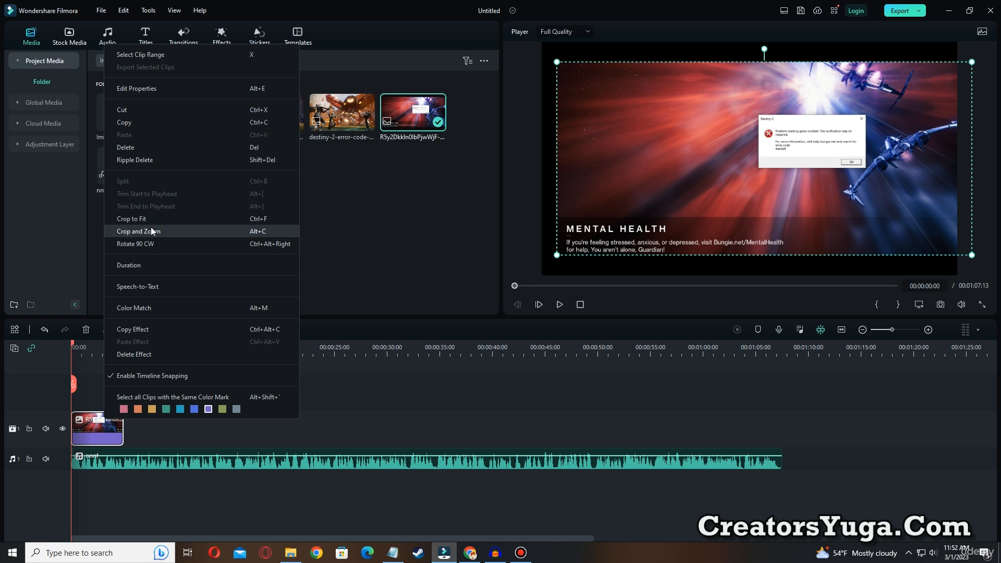
{"action": "left_click", "coordinate": [151, 230]}
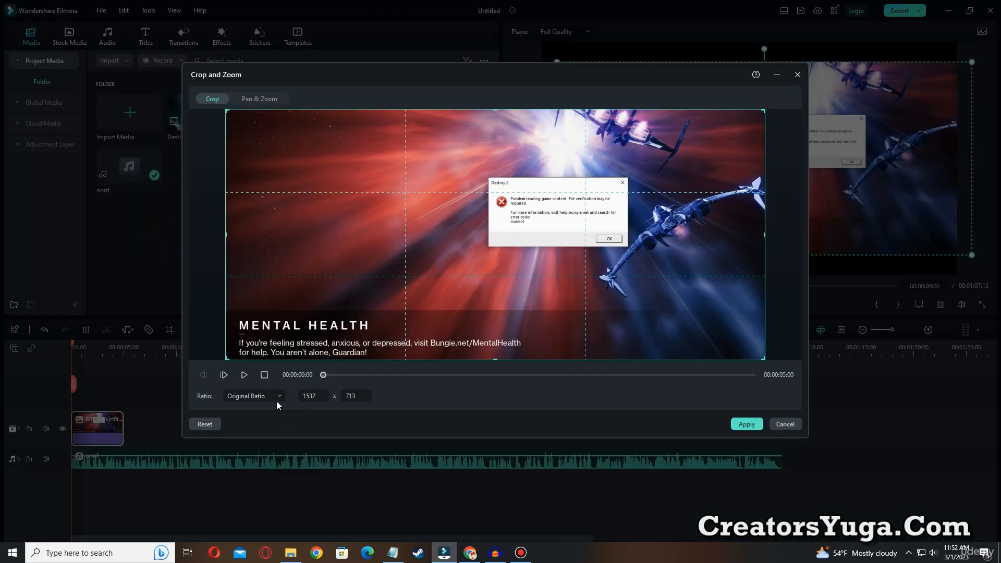
{"action": "left_click", "coordinate": [279, 398]}
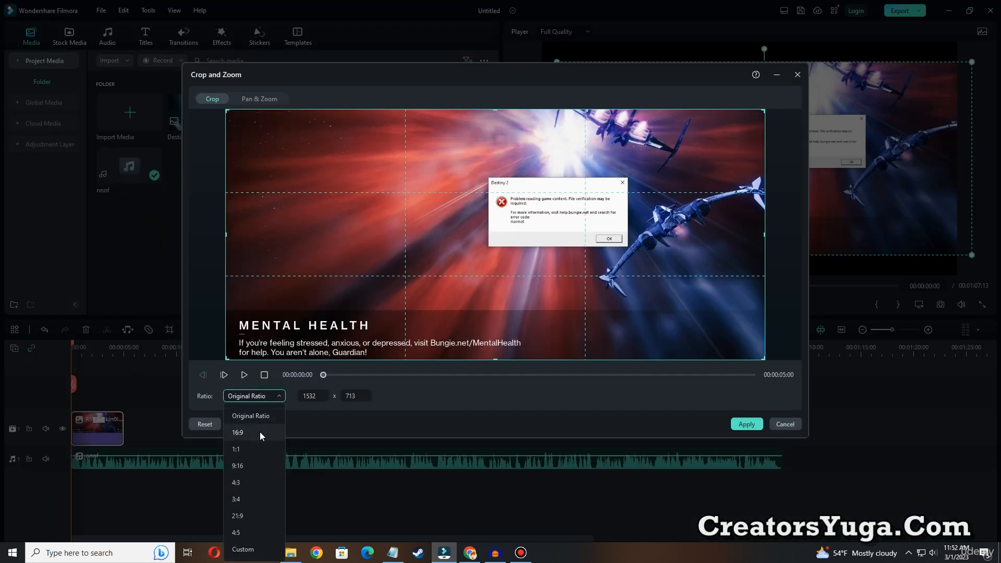
{"action": "left_click", "coordinate": [261, 435]}
{"action": "left_click_drag", "start_coordinate": [467, 304], "coordinate": [424, 297]}
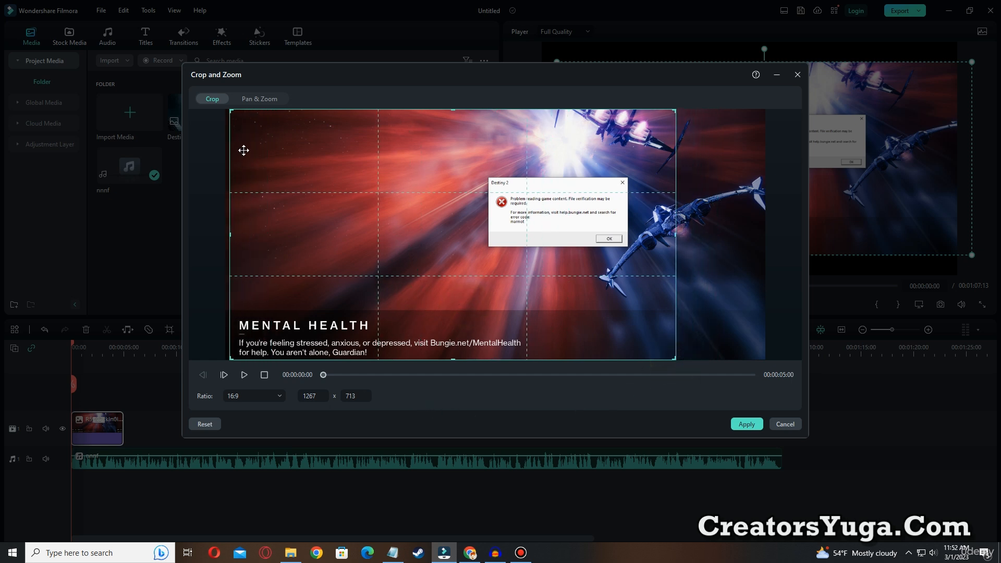
Apply a Pan & Zoom to the error-message image with an End frame of about 1040 x 585 around the error dialog
{"action": "left_click", "coordinate": [261, 100]}
{"action": "left_click", "coordinate": [591, 250]}
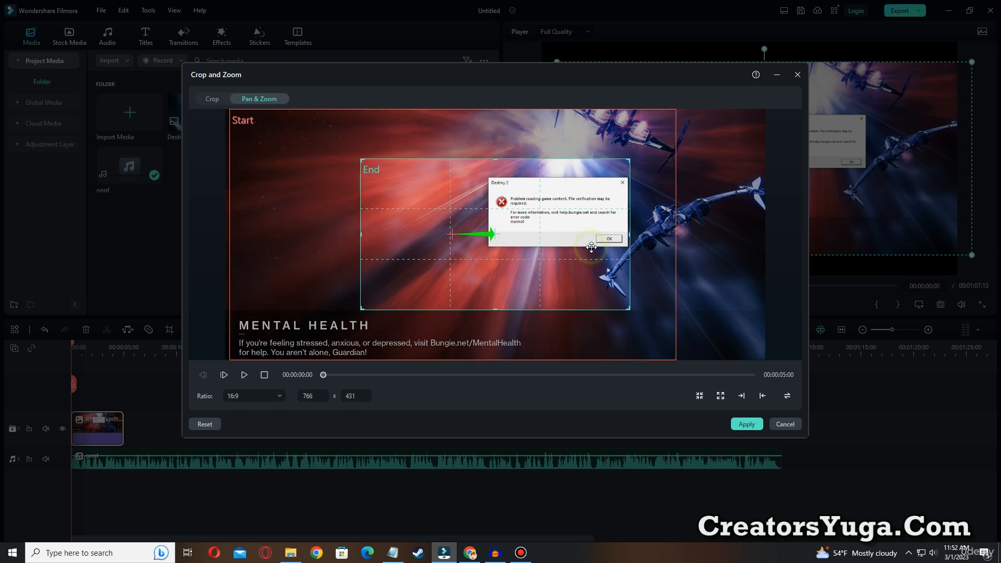
{"action": "left_click_drag", "start_coordinate": [591, 249], "coordinate": [491, 236]}
{"action": "left_click", "coordinate": [543, 276]}
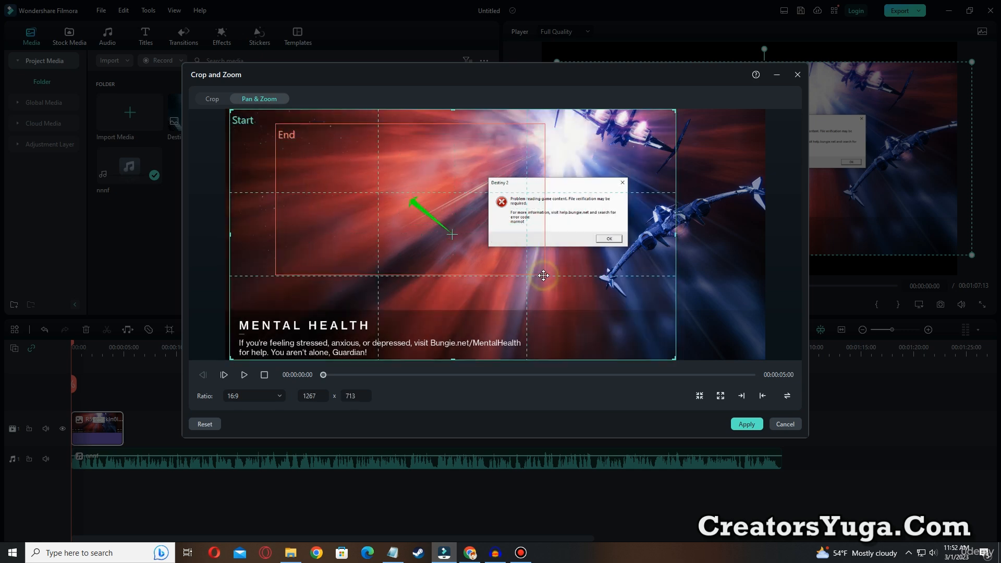
{"action": "left_click", "coordinate": [526, 258]}
{"action": "left_click_drag", "start_coordinate": [543, 273], "coordinate": [641, 318]}
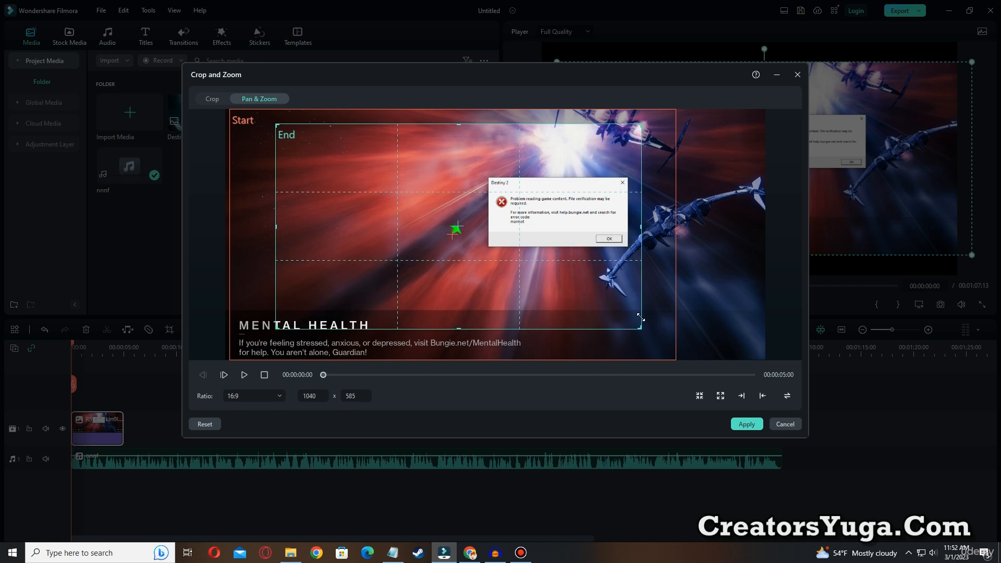
{"action": "left_click_drag", "start_coordinate": [576, 273], "coordinate": [601, 279]}
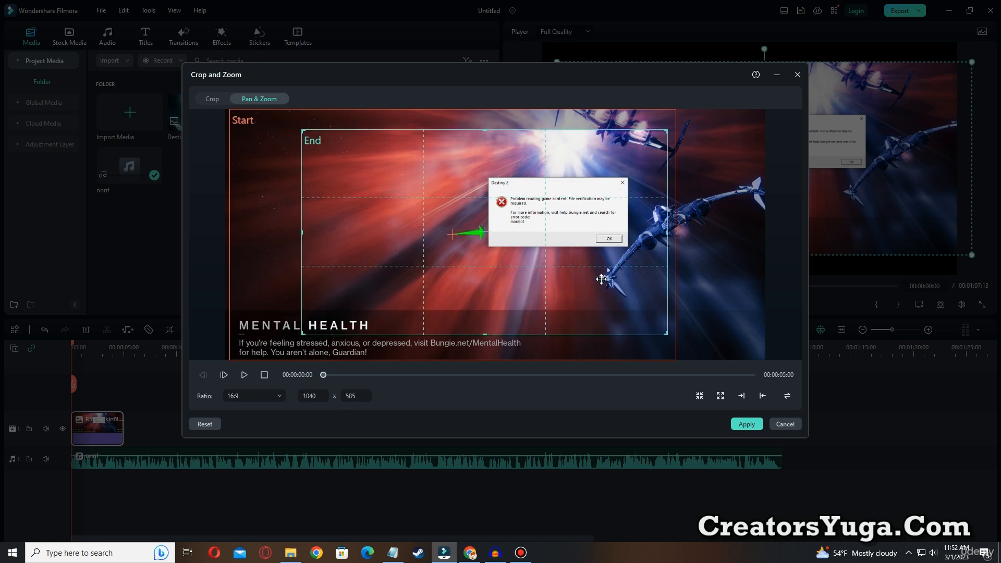
{"action": "left_click", "coordinate": [746, 424]}
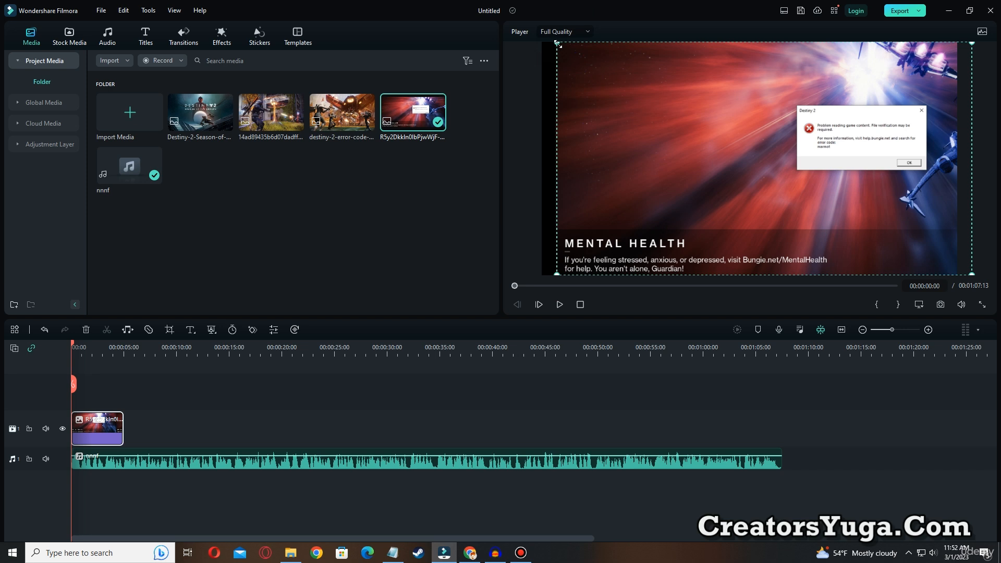
Enlarge the error-message image in the preview to cover the empty strip at the frame's left edge, and play back its zoom
{"action": "left_click_drag", "start_coordinate": [556, 44], "coordinate": [543, 39]}
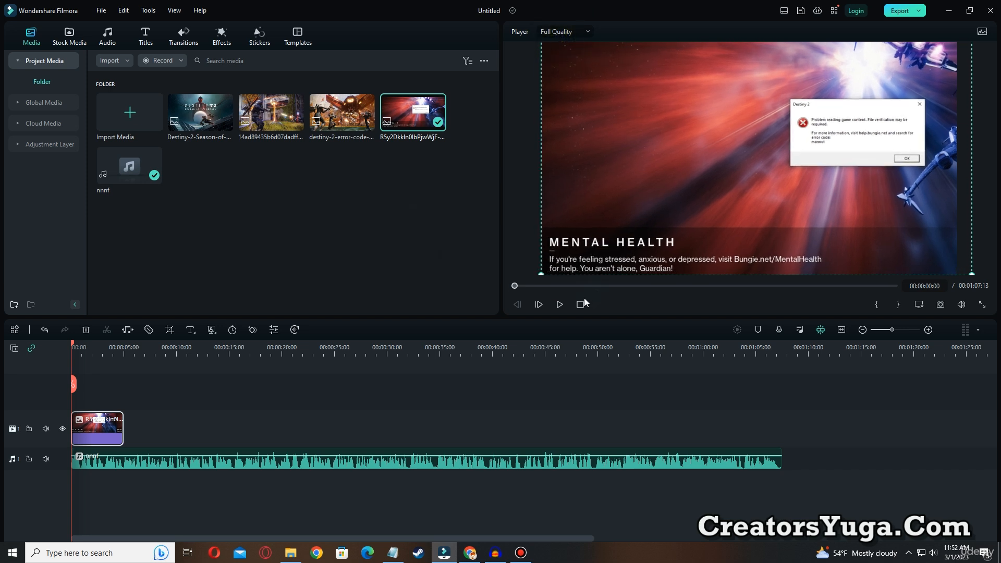
{"action": "left_click", "coordinate": [559, 305]}
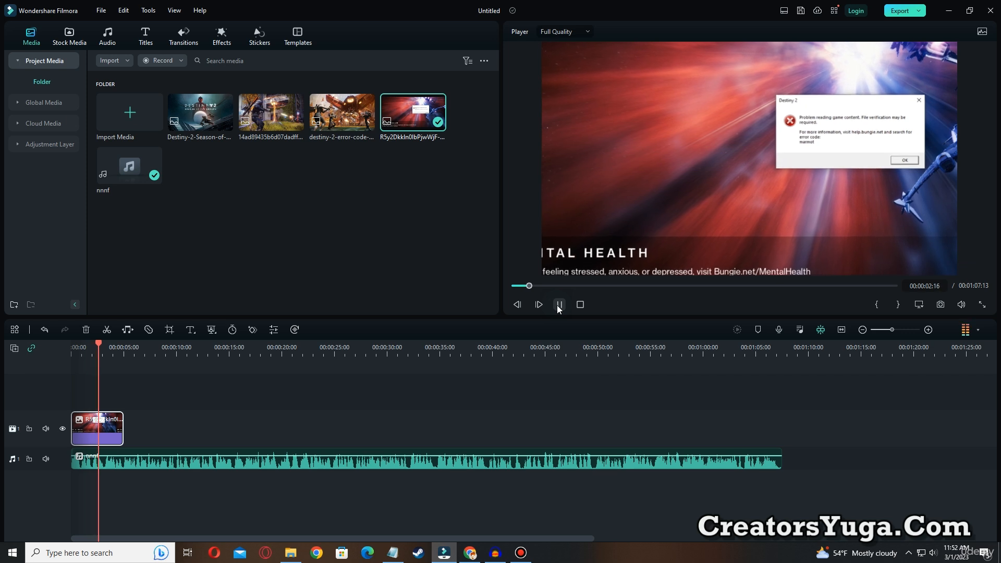
{"action": "left_click", "coordinate": [558, 306]}
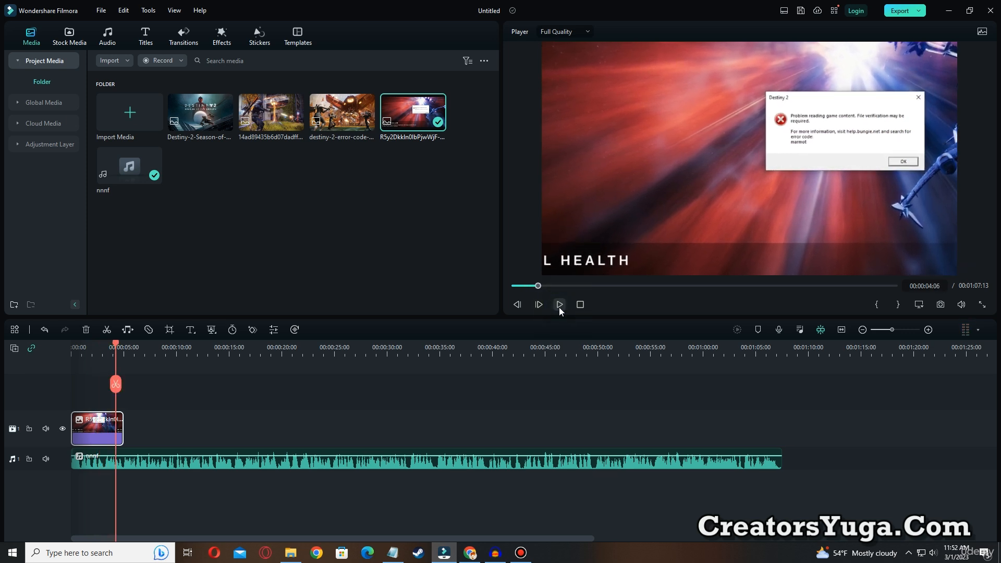
Place the Destiny-2-Season-of-Seraph image directly after the first clip, lasting about 9 seconds, and show it in the preview
{"action": "left_click", "coordinate": [286, 204]}
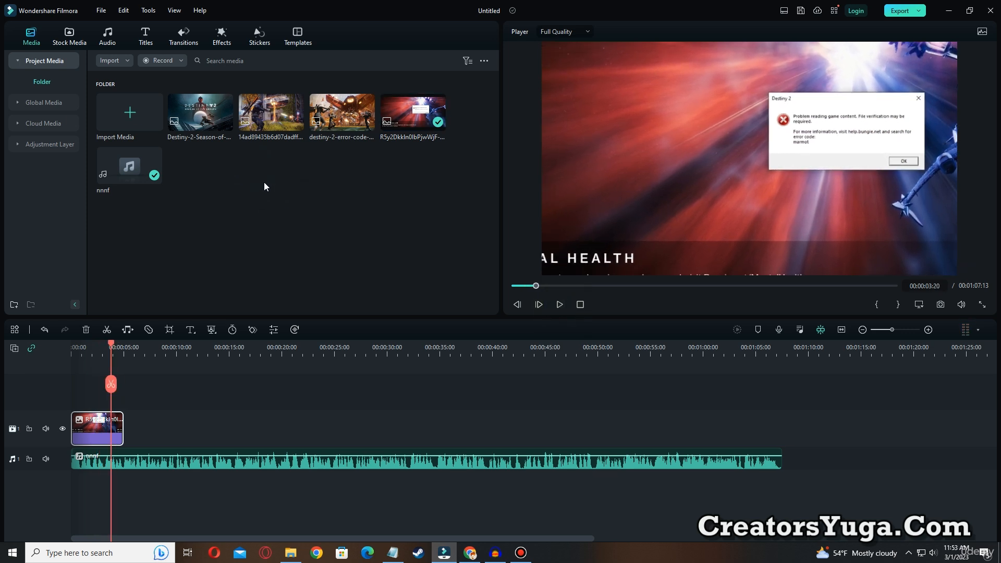
{"action": "left_click_drag", "start_coordinate": [193, 118], "coordinate": [223, 433]}
{"action": "left_click_drag", "start_coordinate": [112, 347], "coordinate": [130, 347]}
Apply a Pan & Zoom to the Season of the Seraph image with an End frame of about 1007 x 566 around the title
{"action": "right_click", "coordinate": [164, 437]}
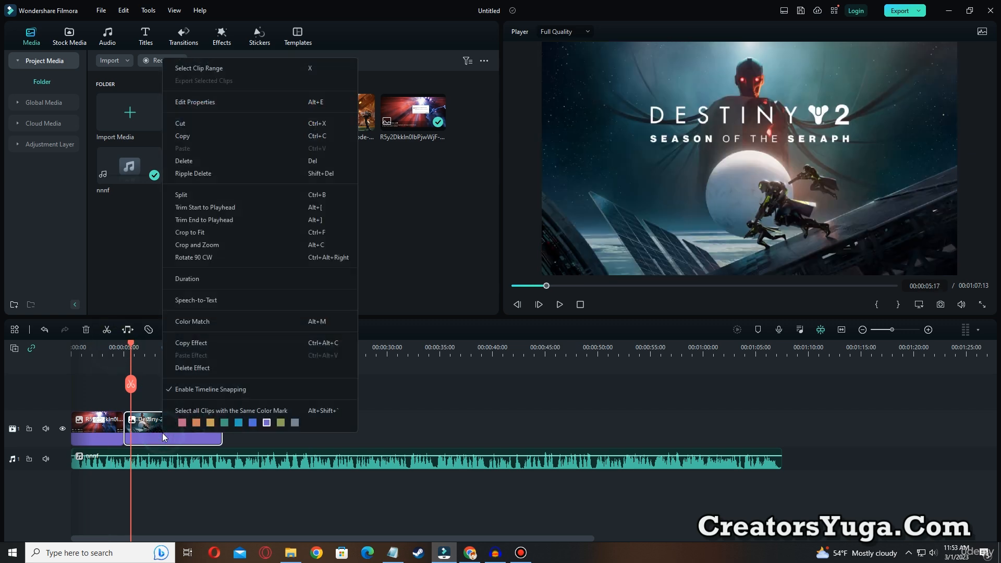
{"action": "left_click", "coordinate": [194, 246]}
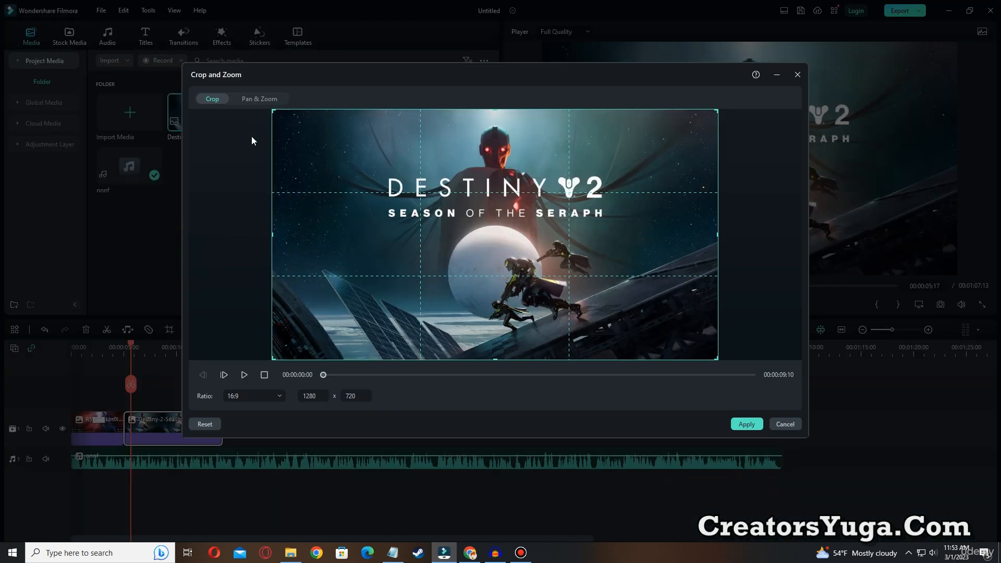
{"action": "left_click", "coordinate": [259, 98]}
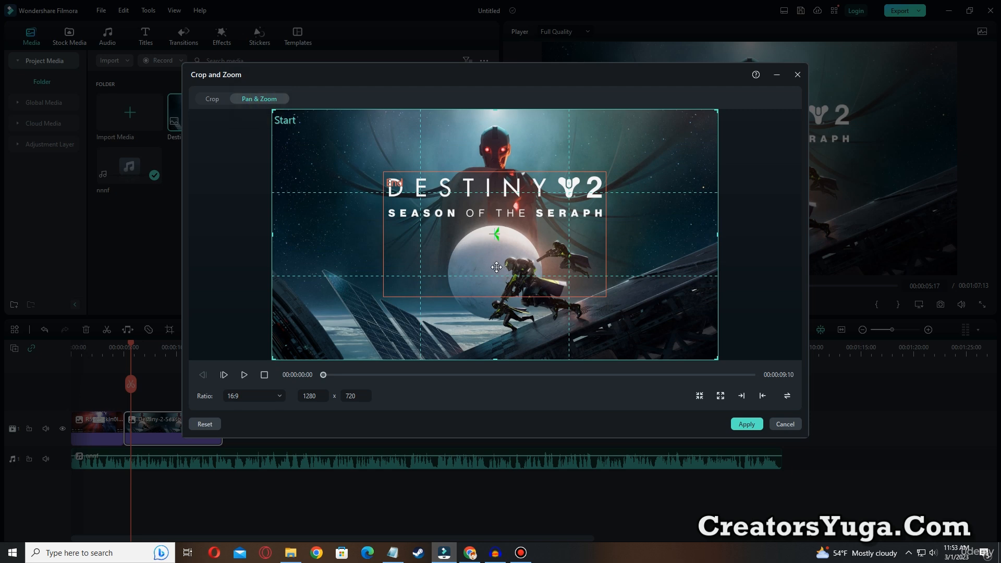
{"action": "left_click_drag", "start_coordinate": [529, 250], "coordinate": [464, 204]}
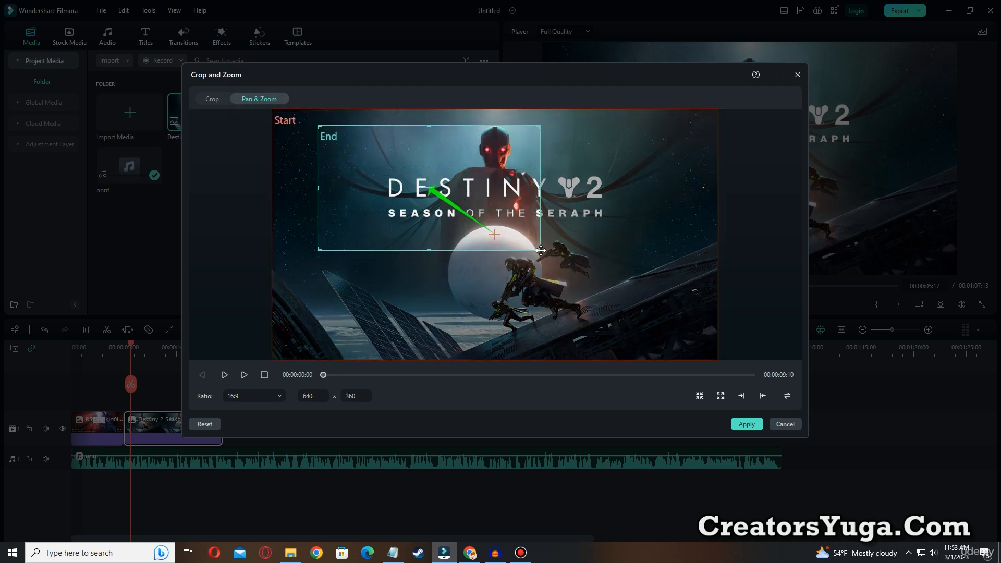
{"action": "left_click_drag", "start_coordinate": [541, 250], "coordinate": [668, 321]}
{"action": "left_click_drag", "start_coordinate": [512, 221], "coordinate": [523, 219]}
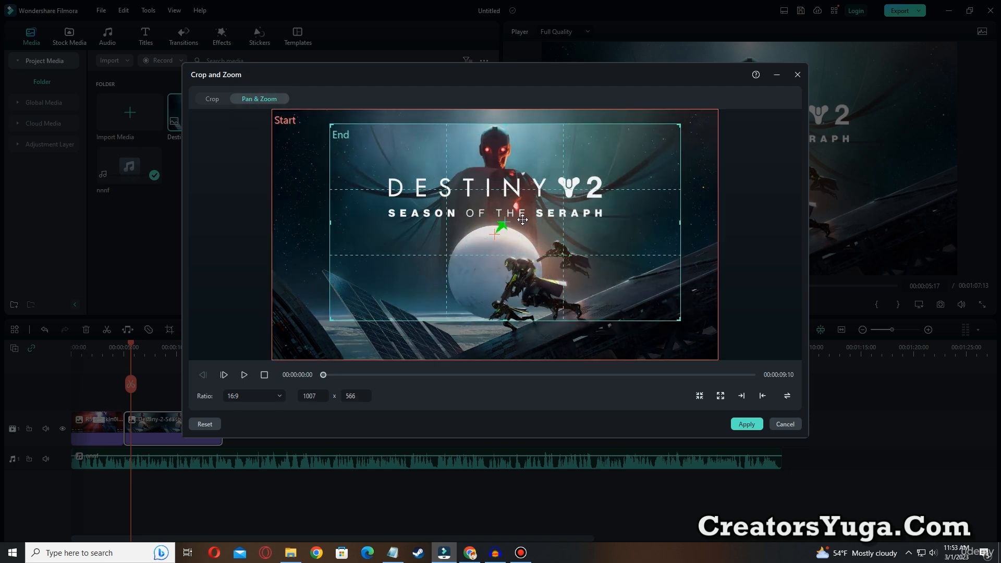
{"action": "left_click", "coordinate": [743, 424]}
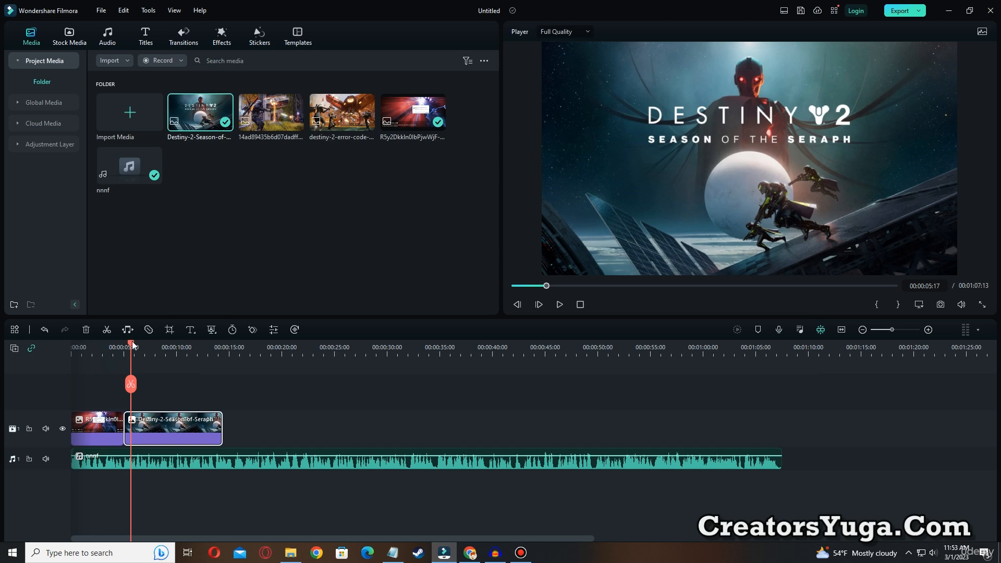
Play back the cut between the two image clips and return the playhead to just before it
{"action": "left_click_drag", "start_coordinate": [132, 345], "coordinate": [120, 344]}
{"action": "left_click", "coordinate": [561, 307]}
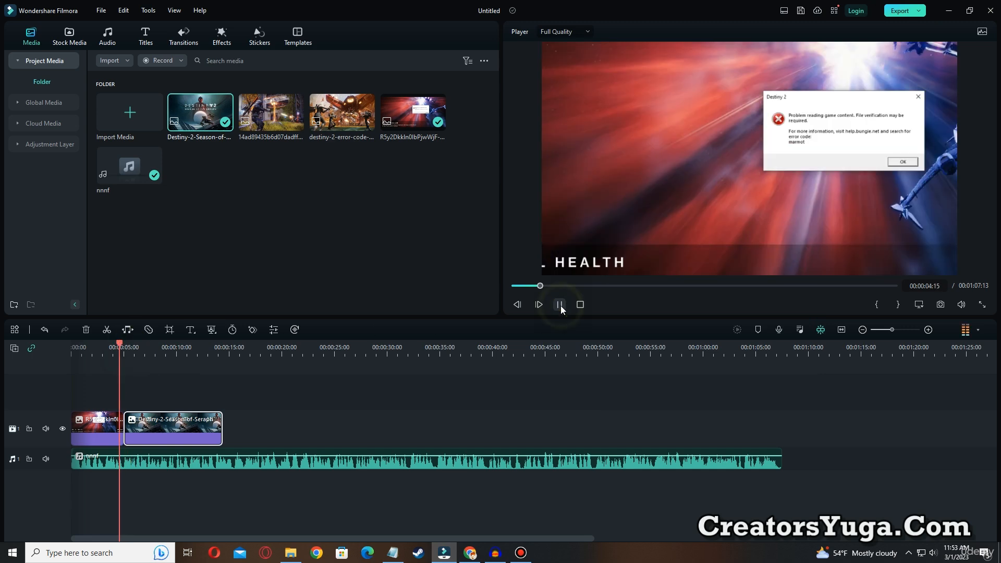
{"action": "left_click", "coordinate": [560, 306]}
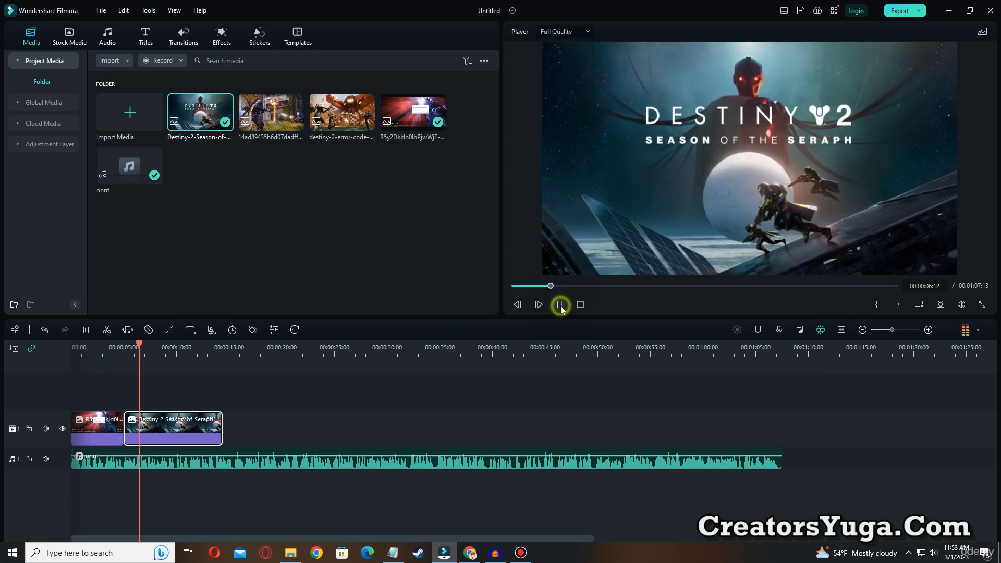
{"action": "left_click_drag", "start_coordinate": [134, 347], "coordinate": [112, 351]}
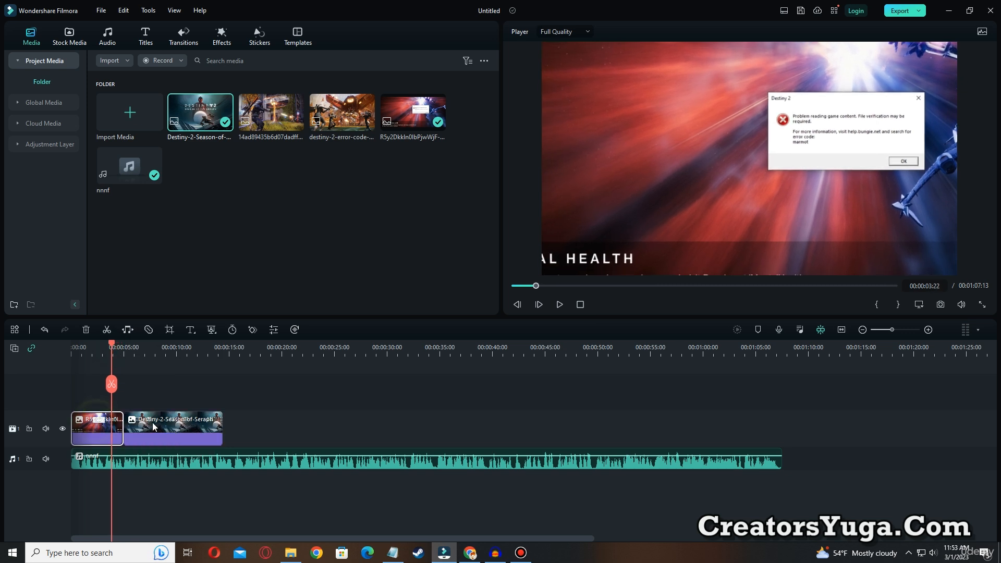
{"action": "key", "text": "ctrl+alt+d"}
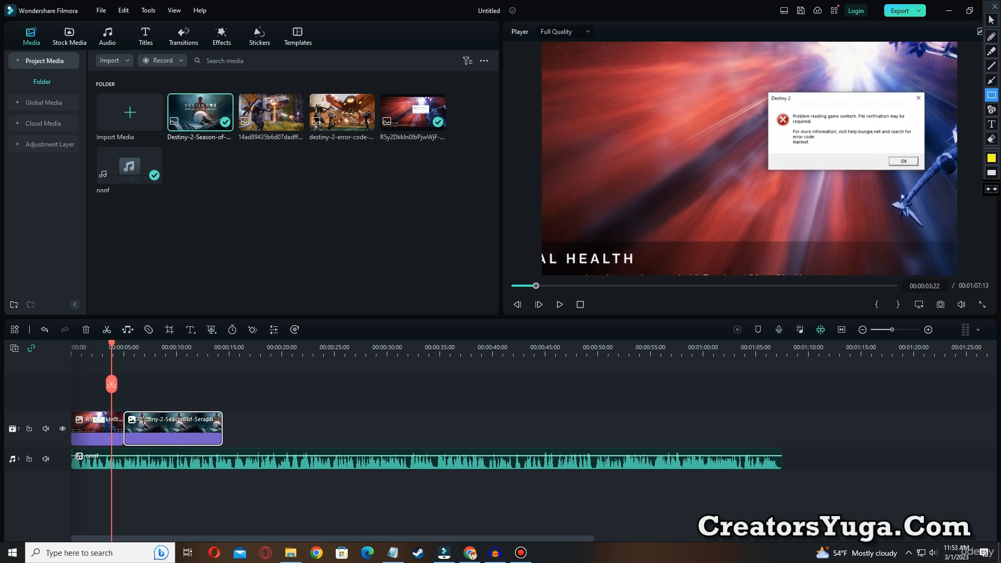
{"action": "left_click_drag", "start_coordinate": [114, 394], "coordinate": [133, 453]}
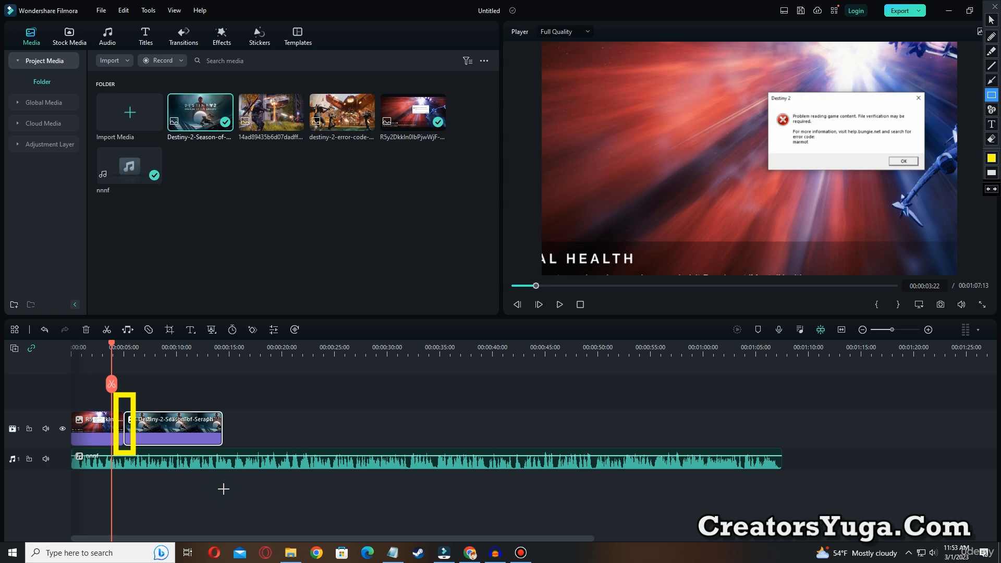
{"action": "key", "text": "Escape"}
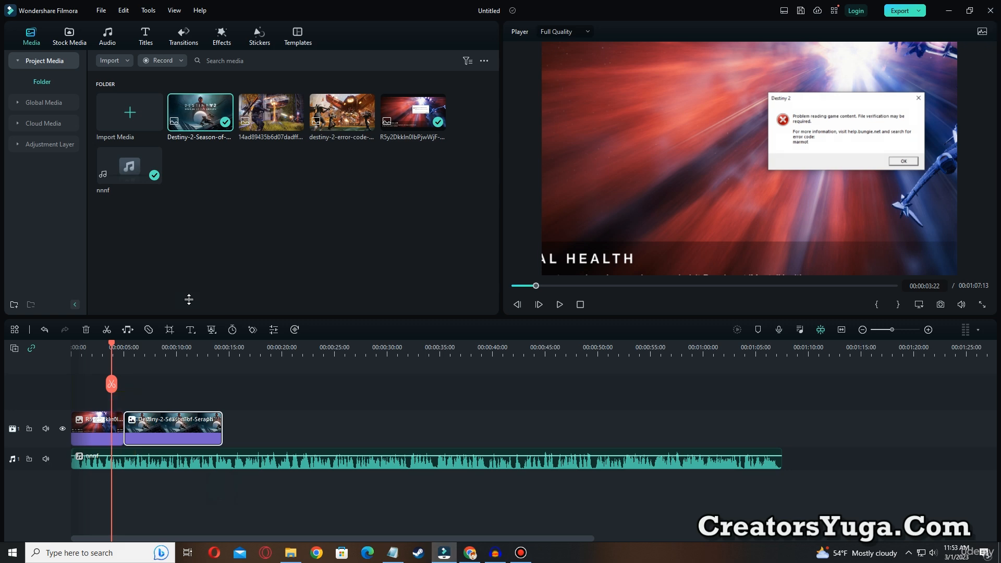
Add the trending Barber Shop Pack transition at the cut between the two image clips
{"action": "left_click", "coordinate": [177, 37]}
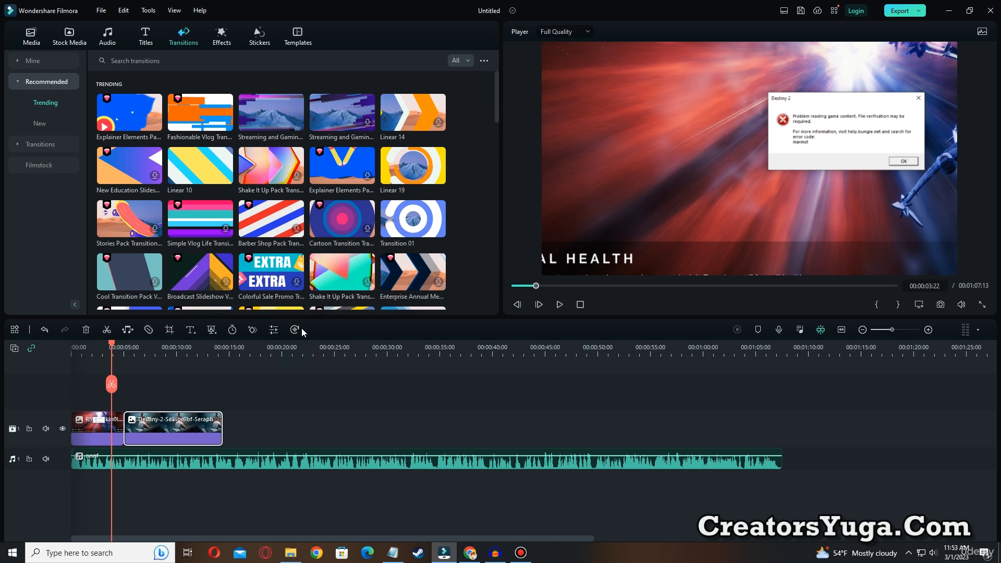
{"action": "left_click", "coordinate": [256, 228]}
{"action": "left_click_drag", "start_coordinate": [256, 228], "coordinate": [124, 432]}
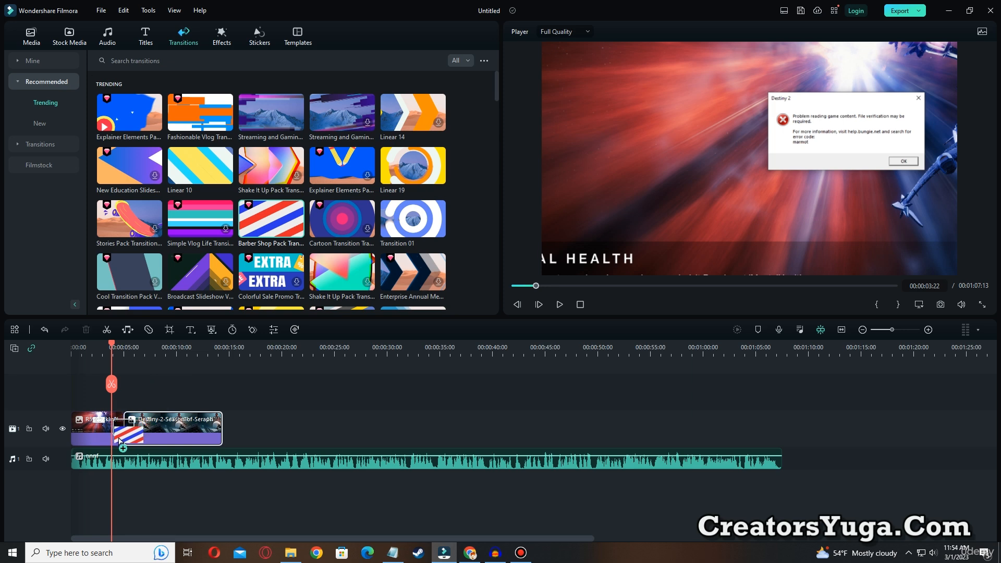
Play back the Barber Shop Pack transition from just before the cut
{"action": "left_click", "coordinate": [103, 346]}
{"action": "left_click", "coordinate": [559, 305]}
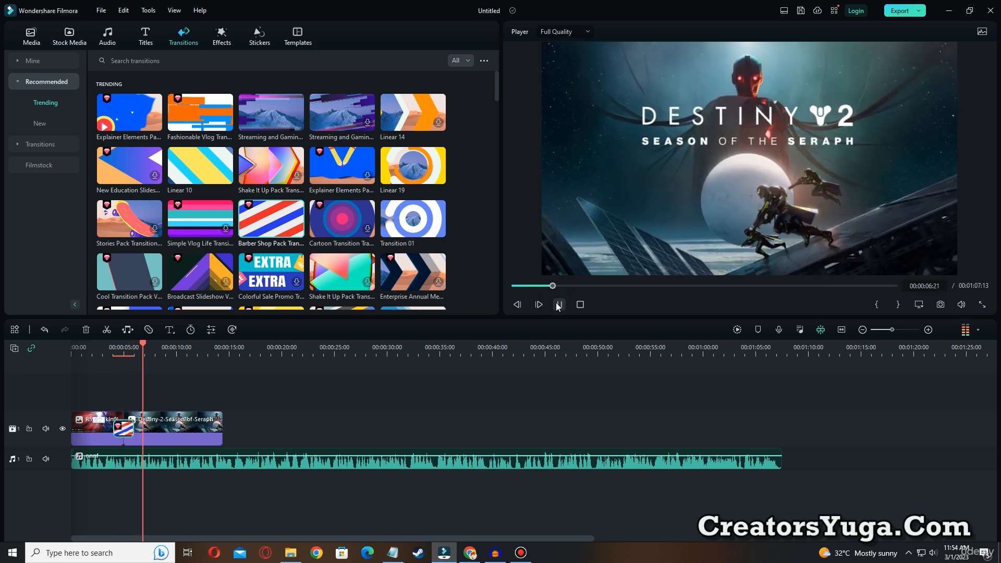
{"action": "left_click", "coordinate": [558, 305]}
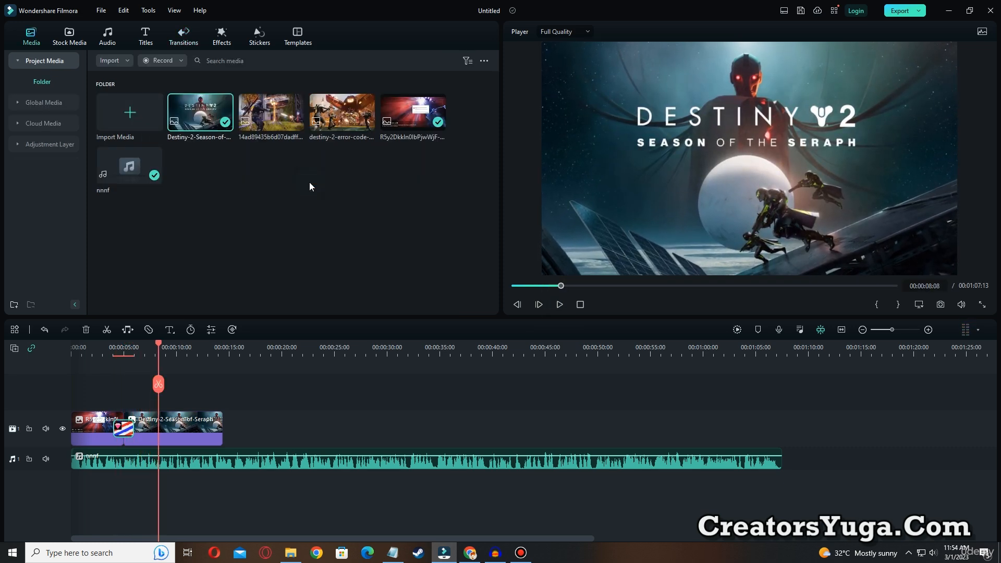
Fill the rest of the voice-over with the battle image, the error-code image, the error-message image and the Season of the Seraph image
{"action": "left_click_drag", "start_coordinate": [266, 122], "coordinate": [364, 426]}
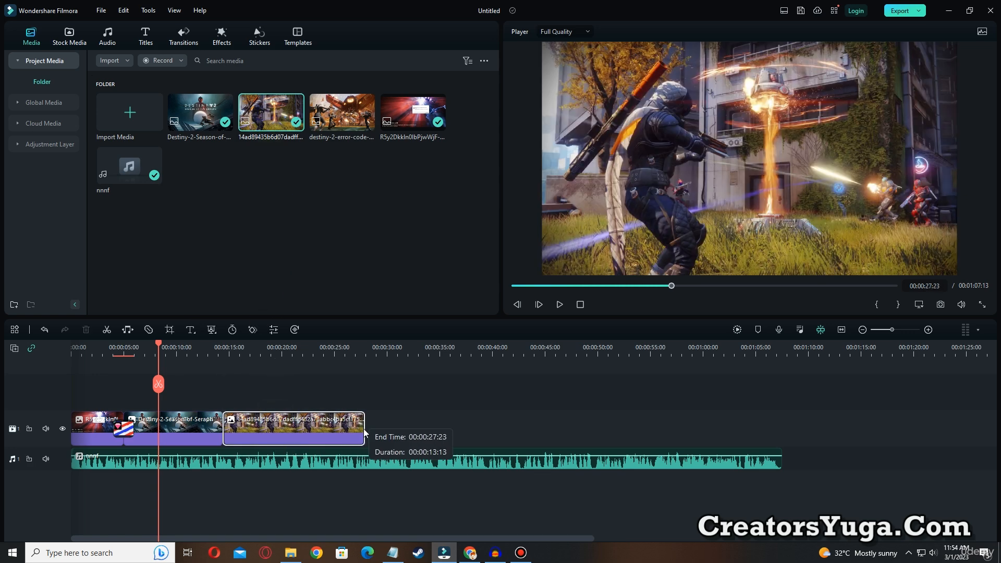
{"action": "left_click_drag", "start_coordinate": [342, 112], "coordinate": [504, 425]}
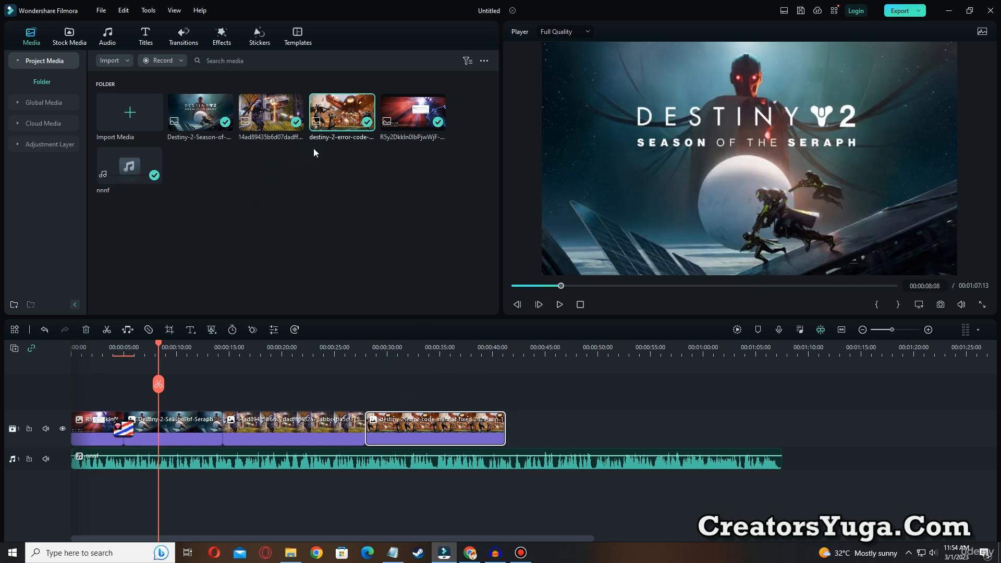
{"action": "mouse_move", "coordinate": [404, 119]}
{"action": "left_click_drag", "start_coordinate": [404, 118], "coordinate": [653, 433]}
{"action": "mouse_move", "coordinate": [154, 165]}
{"action": "left_click_drag", "start_coordinate": [192, 130], "coordinate": [781, 428]}
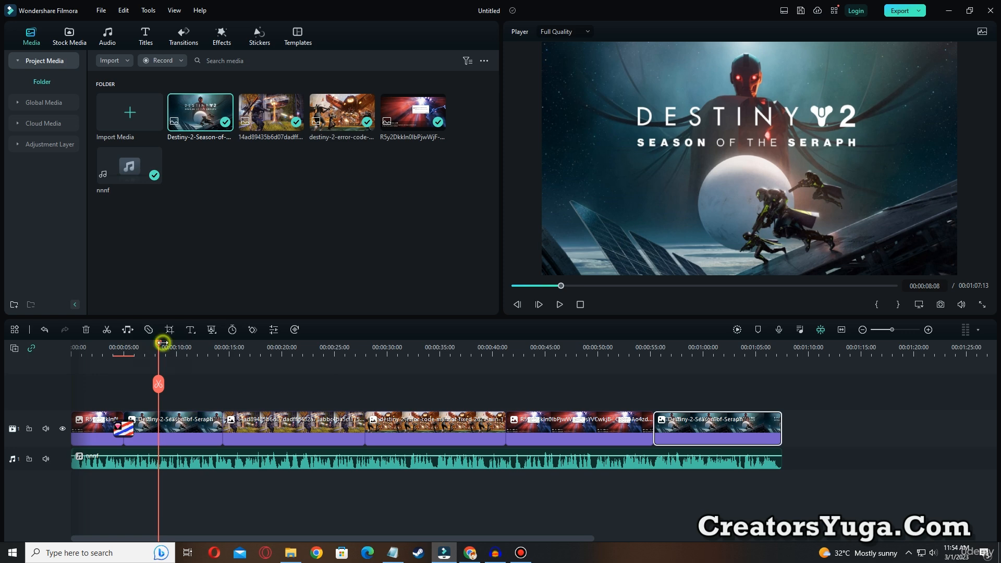
Apply a Pan & Zoom to the third image clip with a frame of about 1181 x 665, swapping the Start and End frames
{"action": "left_click_drag", "start_coordinate": [163, 343], "coordinate": [261, 345]}
{"action": "left_click", "coordinate": [303, 427]}
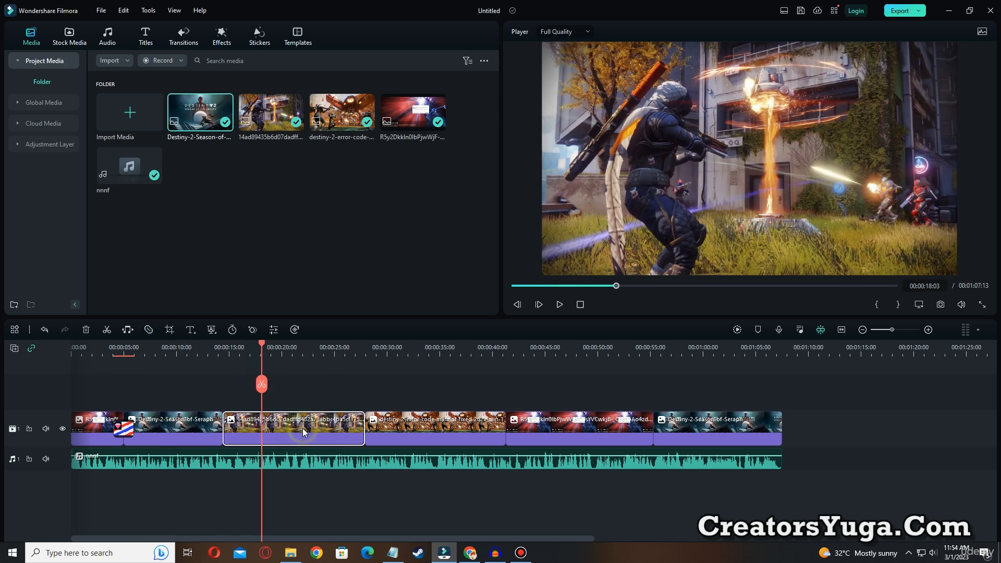
{"action": "right_click", "coordinate": [302, 428]}
{"action": "left_click", "coordinate": [317, 239]}
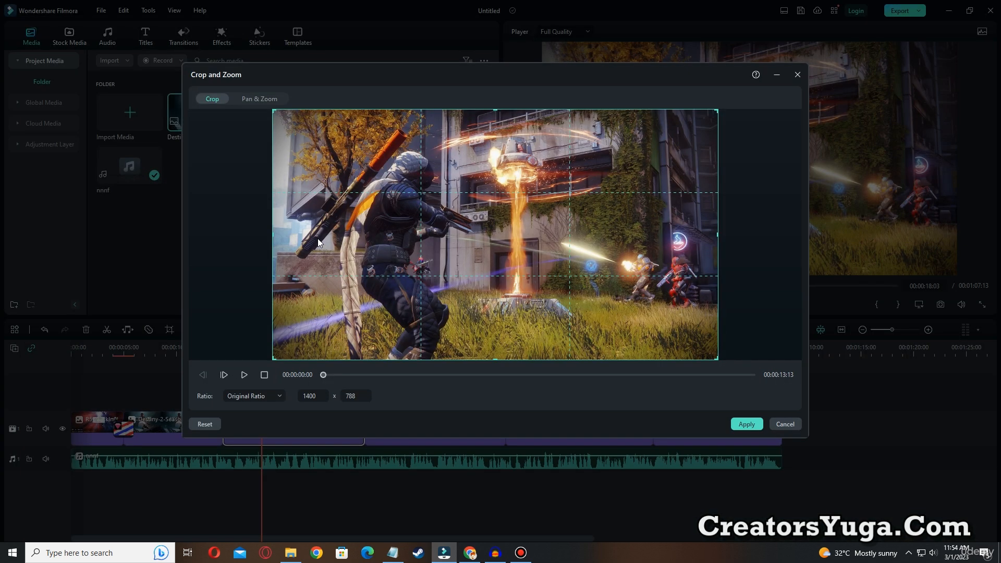
{"action": "left_click", "coordinate": [260, 99]}
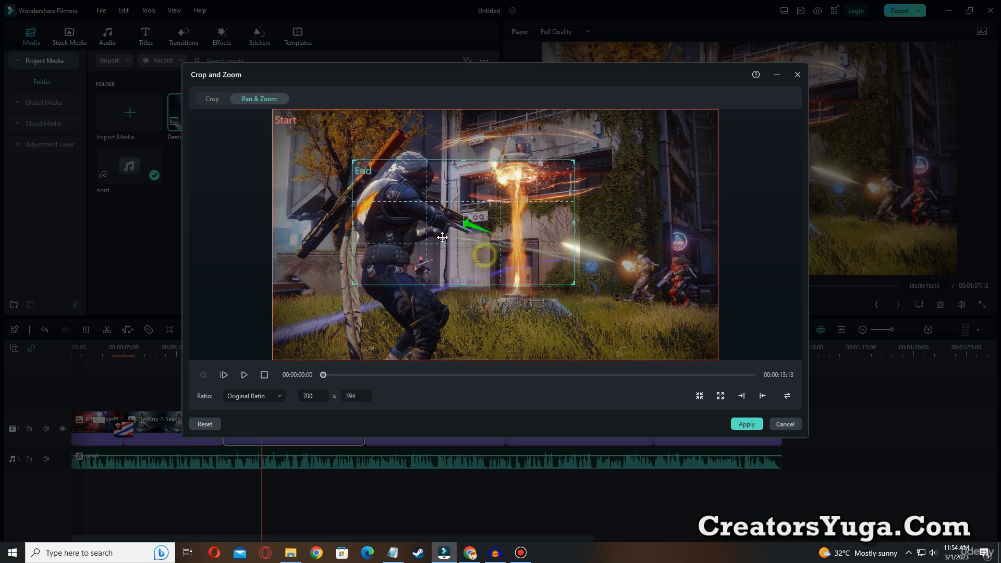
{"action": "left_click_drag", "start_coordinate": [442, 238], "coordinate": [409, 214]}
{"action": "left_click_drag", "start_coordinate": [529, 259], "coordinate": [688, 341]}
{"action": "left_click_drag", "start_coordinate": [484, 225], "coordinate": [485, 223]}
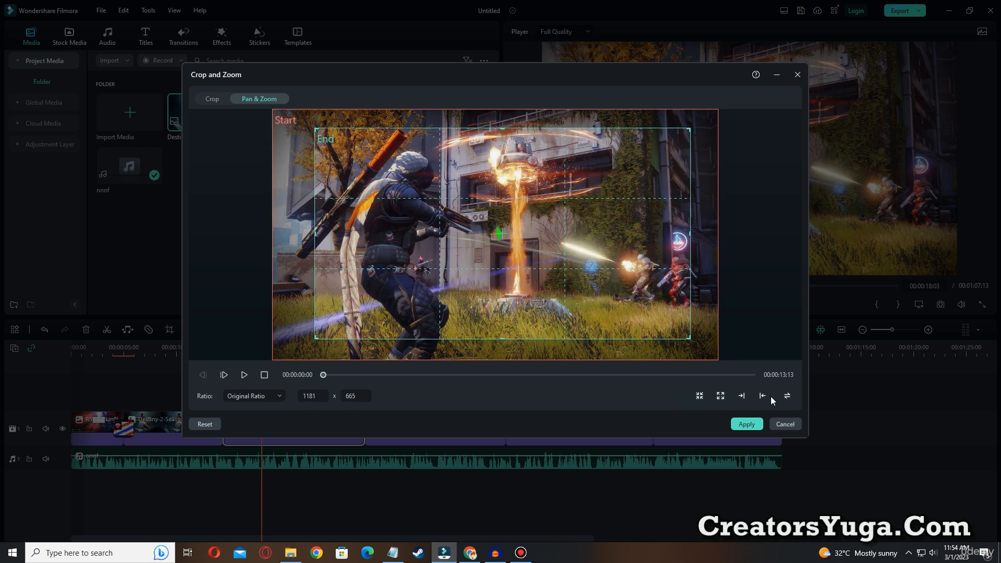
{"action": "left_click", "coordinate": [787, 396]}
{"action": "left_click", "coordinate": [751, 424]}
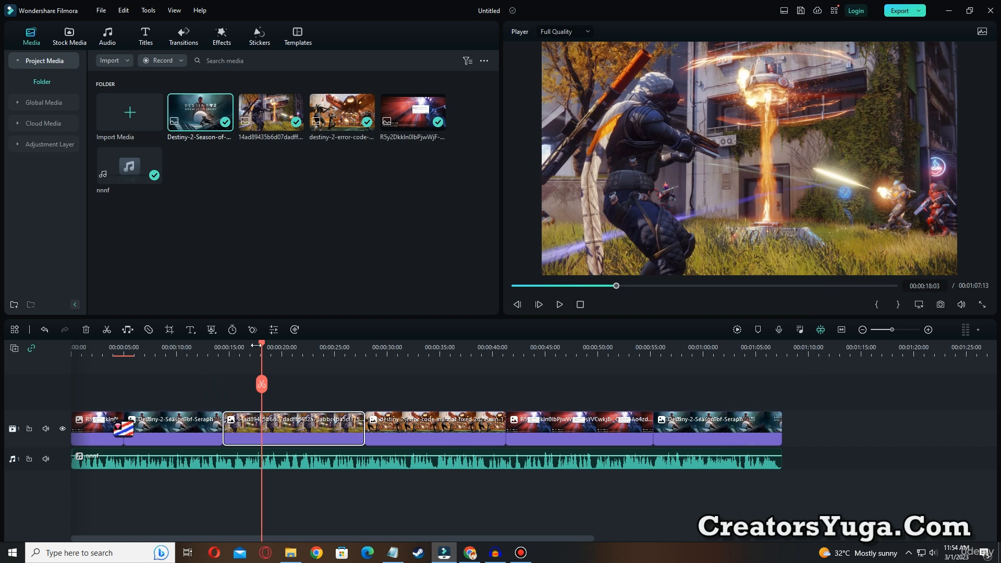
Play back the cut between the second and third image clips from just before it
{"action": "left_click_drag", "start_coordinate": [263, 343], "coordinate": [241, 343]}
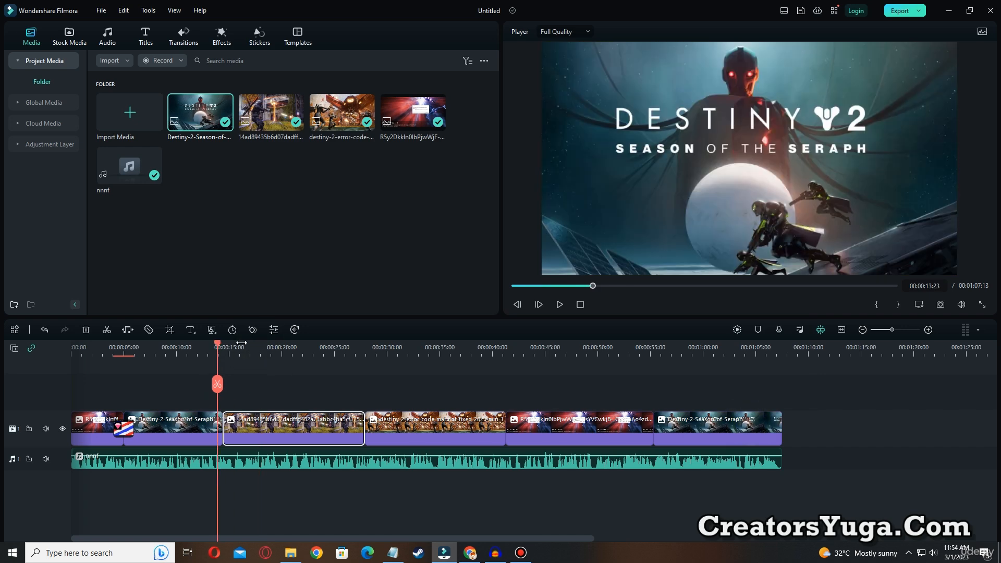
{"action": "left_click", "coordinate": [558, 305]}
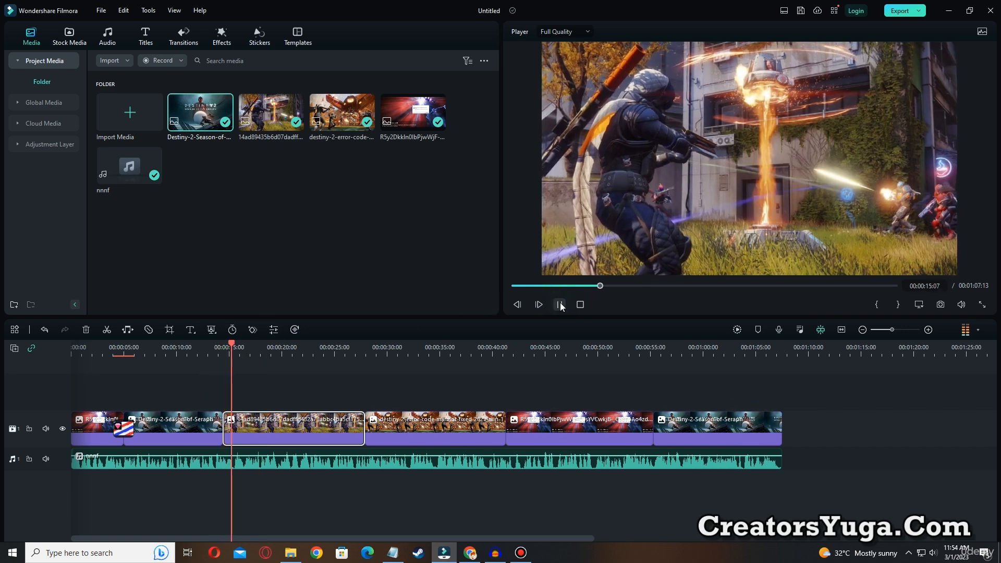
{"action": "left_click", "coordinate": [560, 305]}
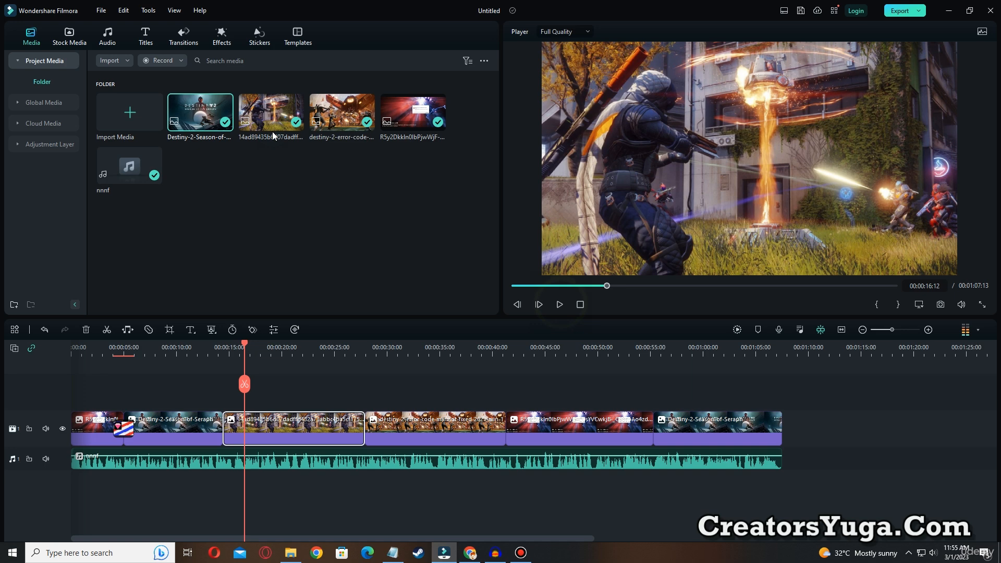
Add the trending Stories Pack transition at the cut between the second and third clips, placing the playhead just before it
{"action": "left_click", "coordinate": [184, 36]}
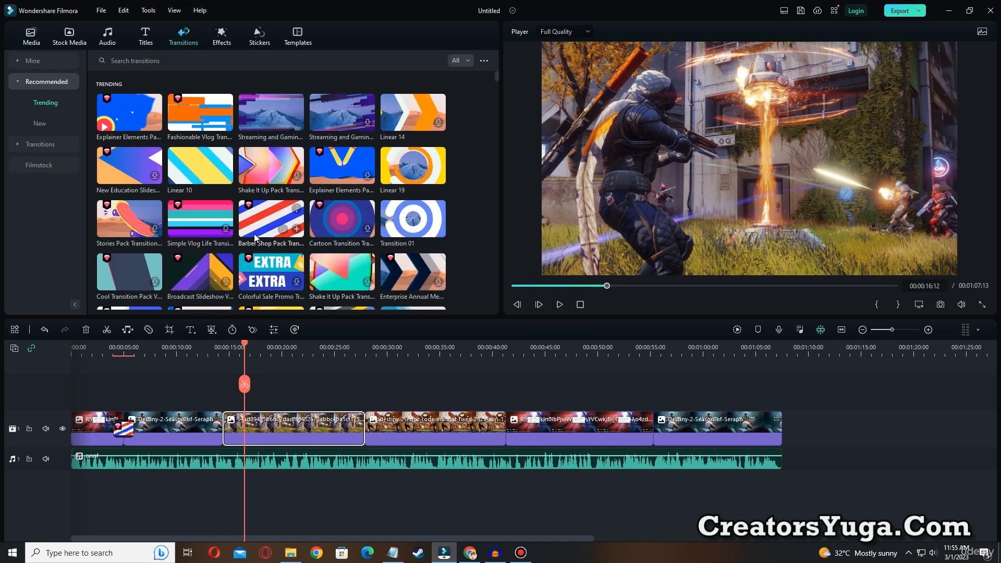
{"action": "left_click", "coordinate": [113, 228]}
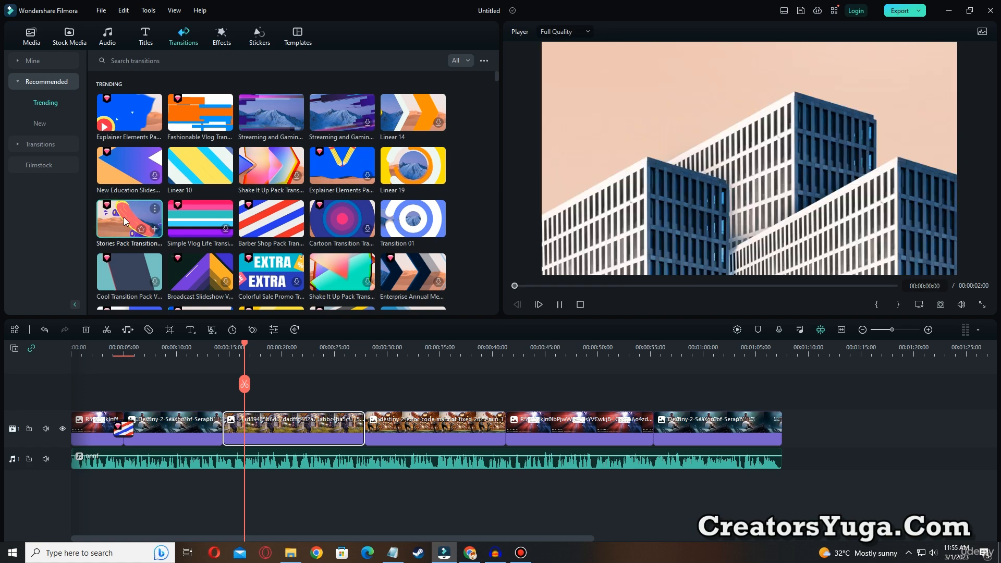
{"action": "left_click_drag", "start_coordinate": [124, 217], "coordinate": [227, 433]}
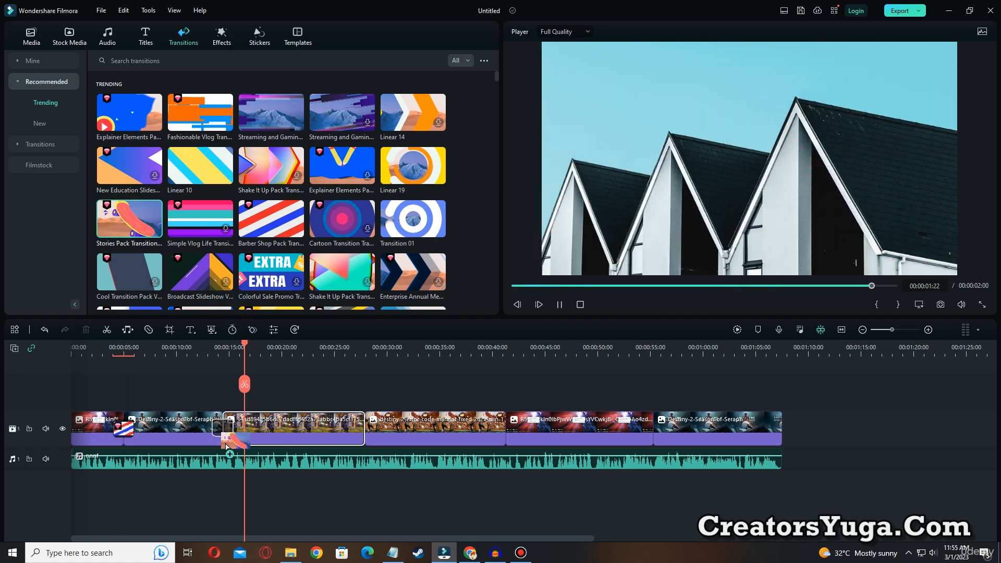
{"action": "left_click", "coordinate": [202, 346]}
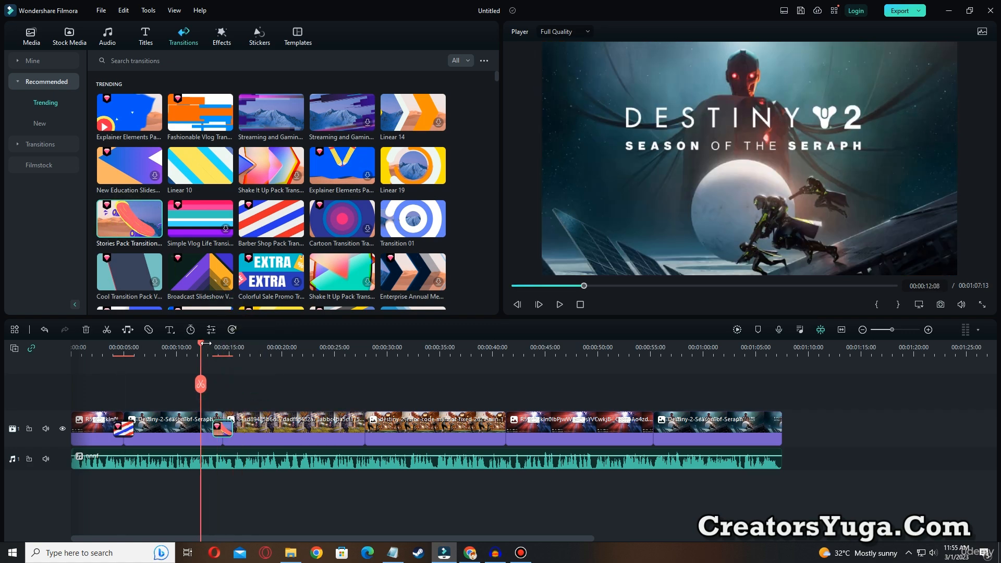
Add the Cartoon, Linear 10 and Transition 01 transitions, in that order, at the remaining three cuts between the image clips
{"action": "left_click_drag", "start_coordinate": [339, 229], "coordinate": [364, 435]}
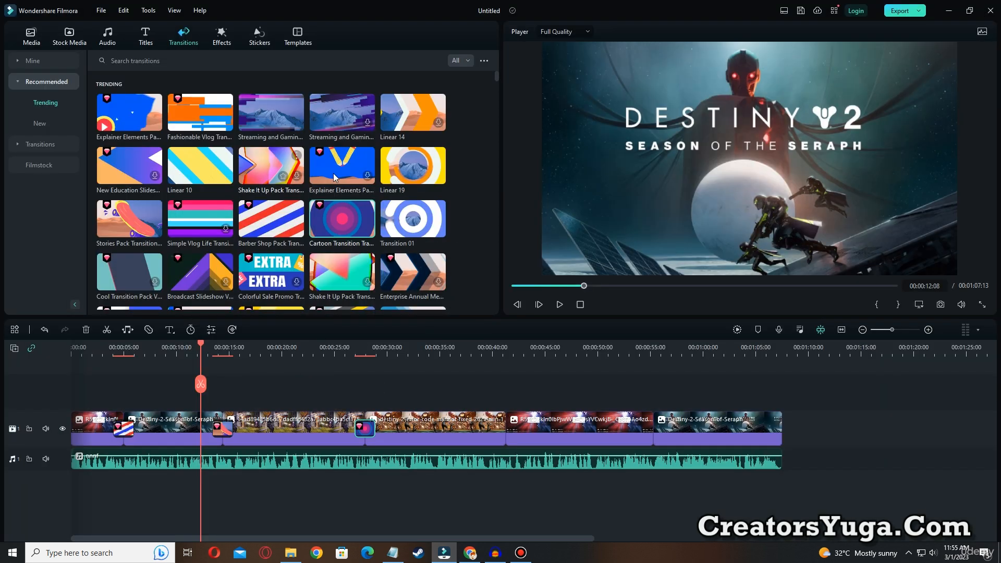
{"action": "left_click_drag", "start_coordinate": [201, 166], "coordinate": [508, 429]}
{"action": "left_click_drag", "start_coordinate": [412, 224], "coordinate": [656, 433]}
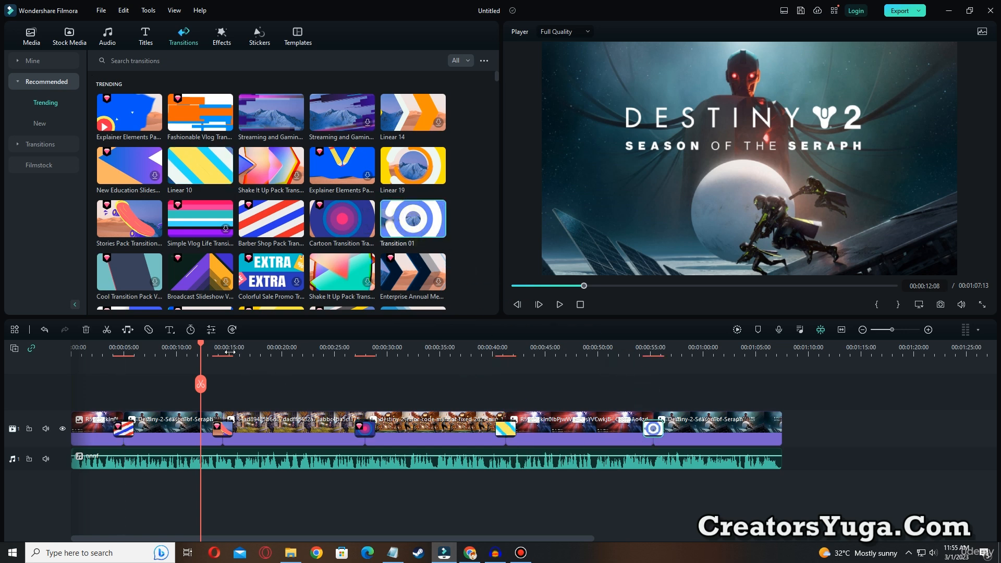
Place the blue TOP10 Best Audio Design title above the first image from the video's start, about 5 seconds long, and preview it
{"action": "left_click_drag", "start_coordinate": [204, 349], "coordinate": [73, 348]}
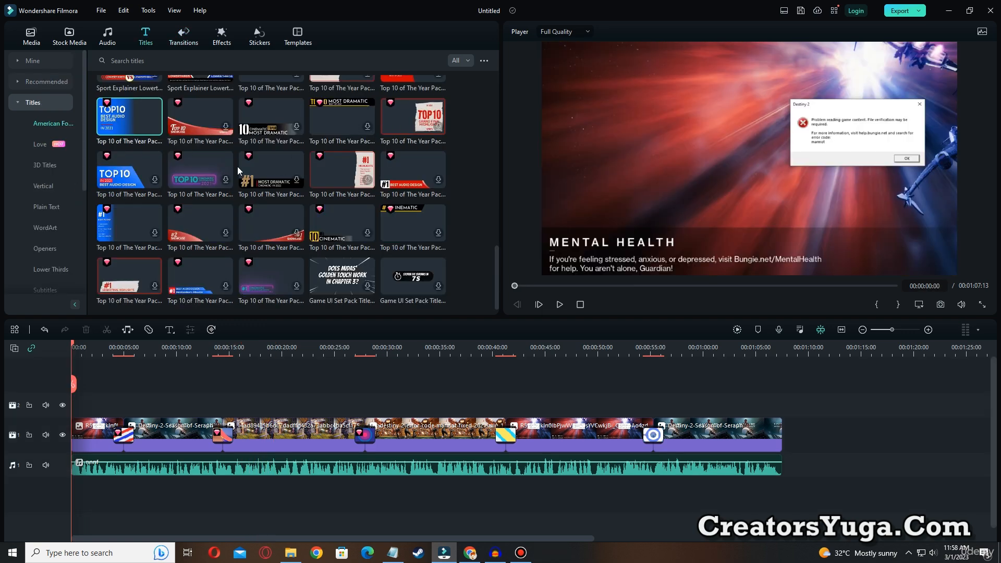
{"action": "left_click", "coordinate": [119, 119]}
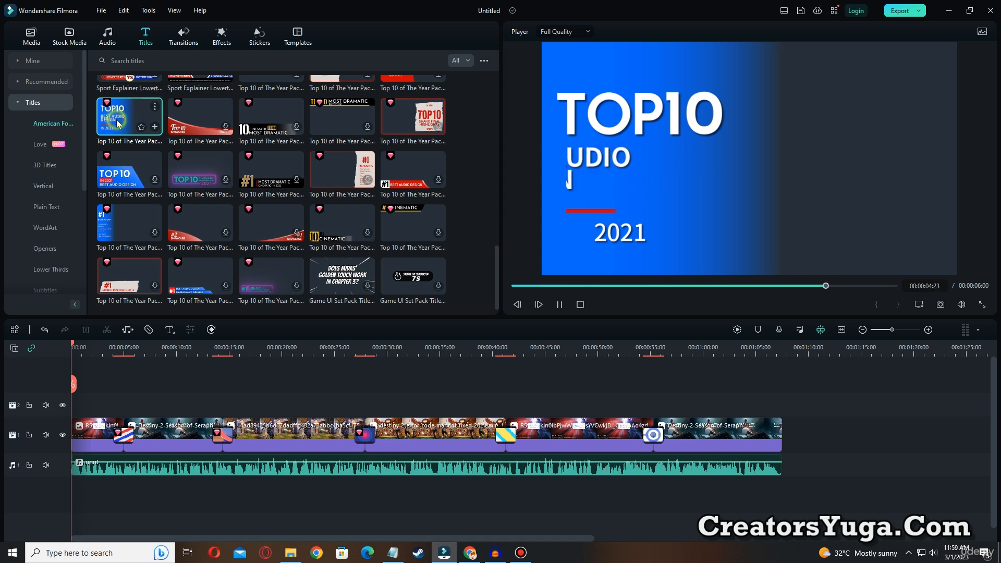
{"action": "left_click_drag", "start_coordinate": [117, 120], "coordinate": [120, 404]}
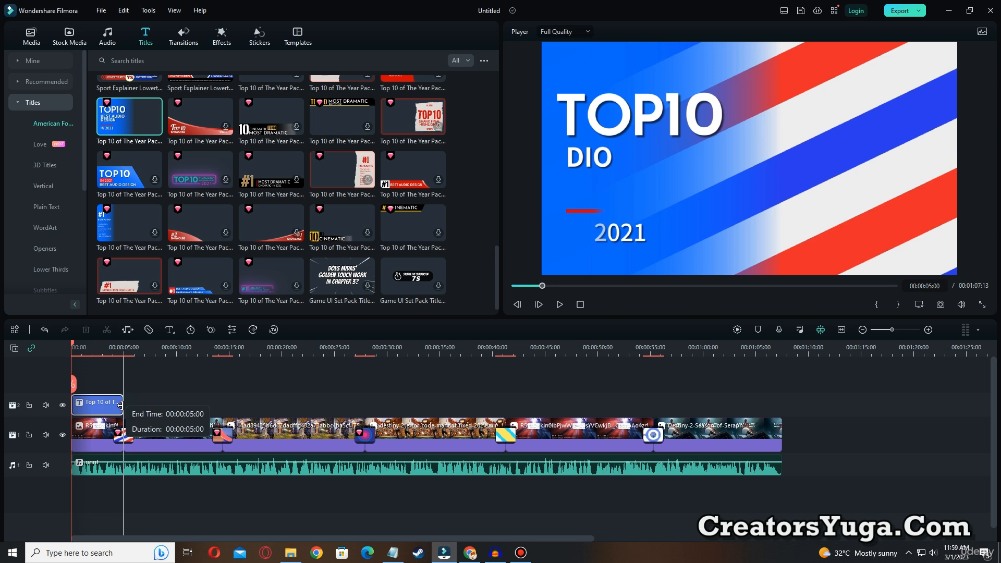
{"action": "left_click_drag", "start_coordinate": [120, 406], "coordinate": [122, 408]}
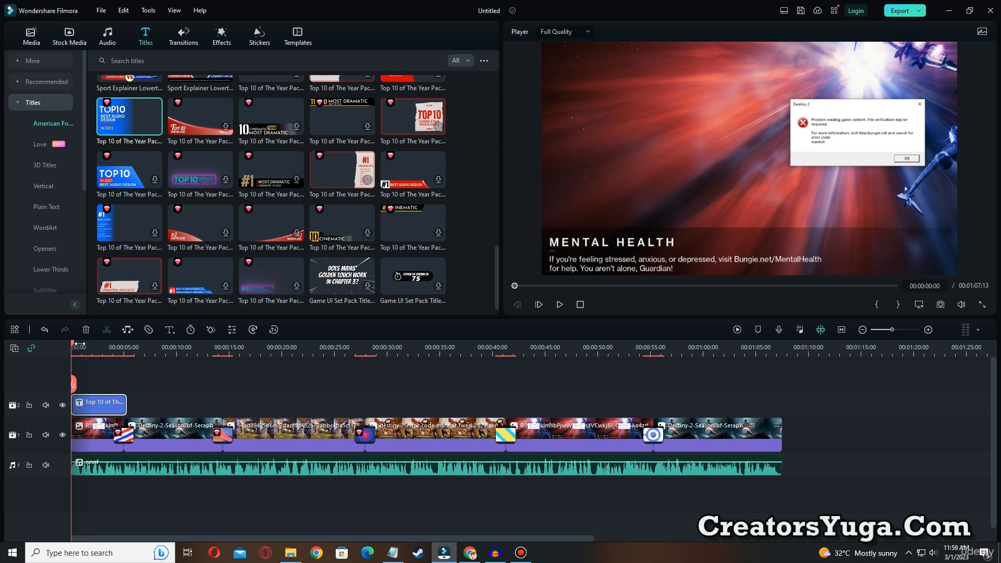
{"action": "left_click", "coordinate": [561, 304]}
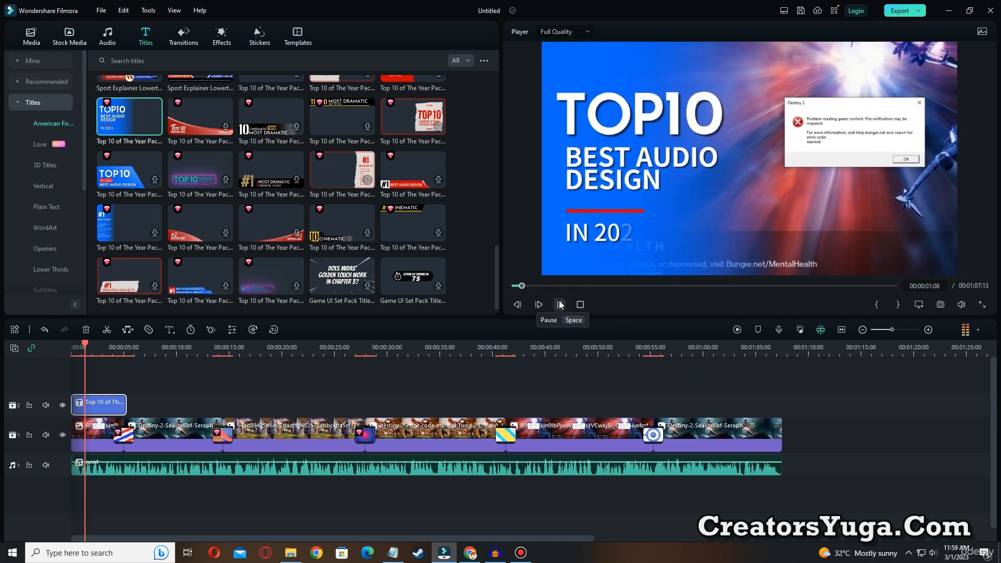
{"action": "left_click", "coordinate": [560, 304]}
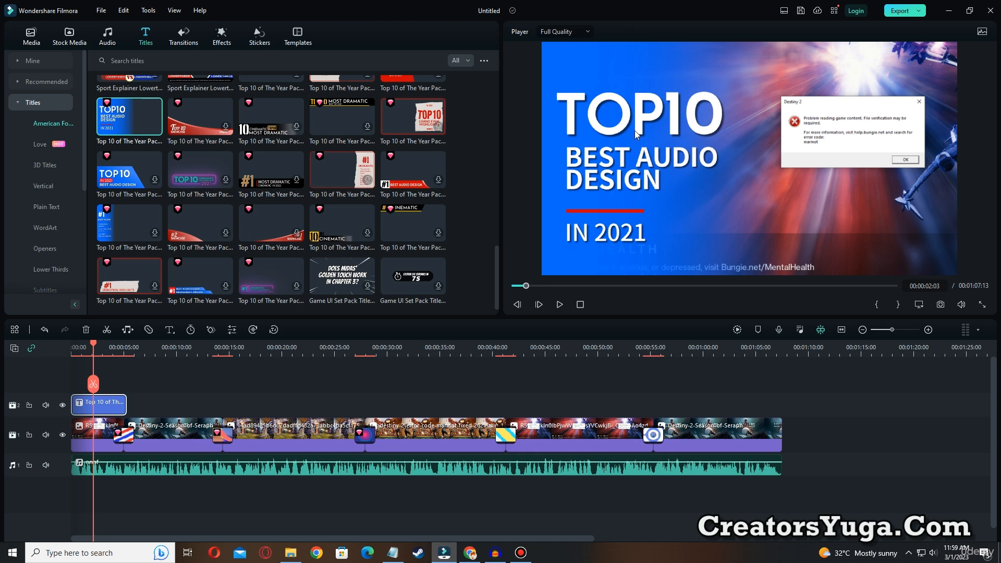
Replace the title's TOP10 heading with HOW TO FIX and scale it down to font size 76 above the second line
{"action": "left_click", "coordinate": [631, 116]}
{"action": "left_click", "coordinate": [597, 167]}
{"action": "double_click", "coordinate": [591, 109]}
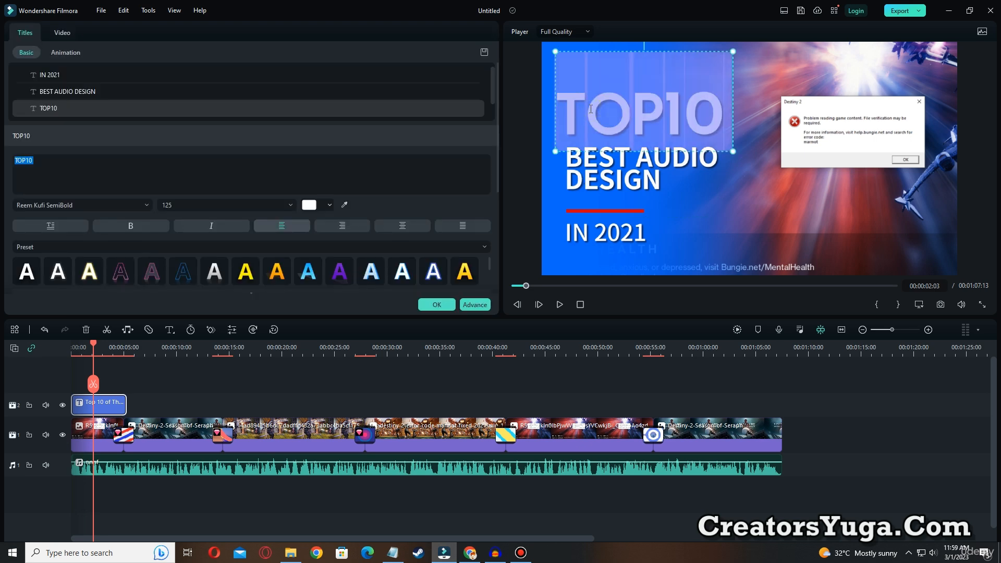
{"action": "type", "text": "h"}
{"action": "key", "text": "BackSpace"}
{"action": "type", "text": "H"}
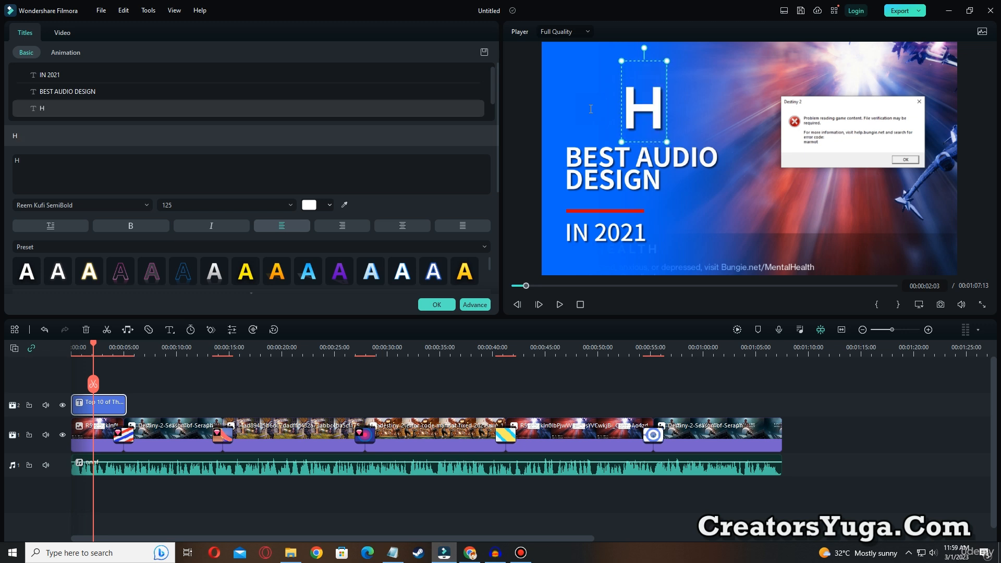
{"action": "type", "text": "OW T"}
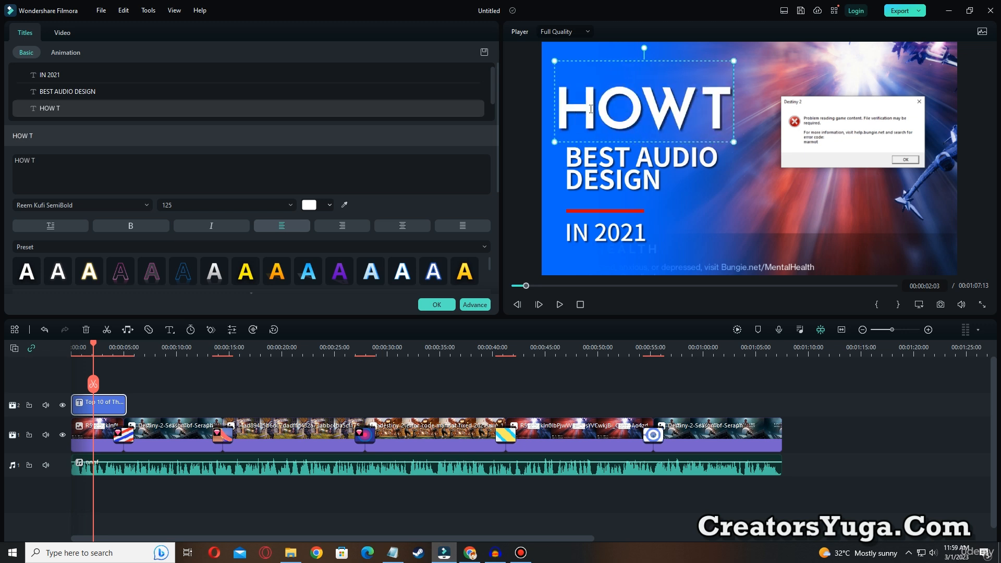
{"action": "type", "text": "O FIX"}
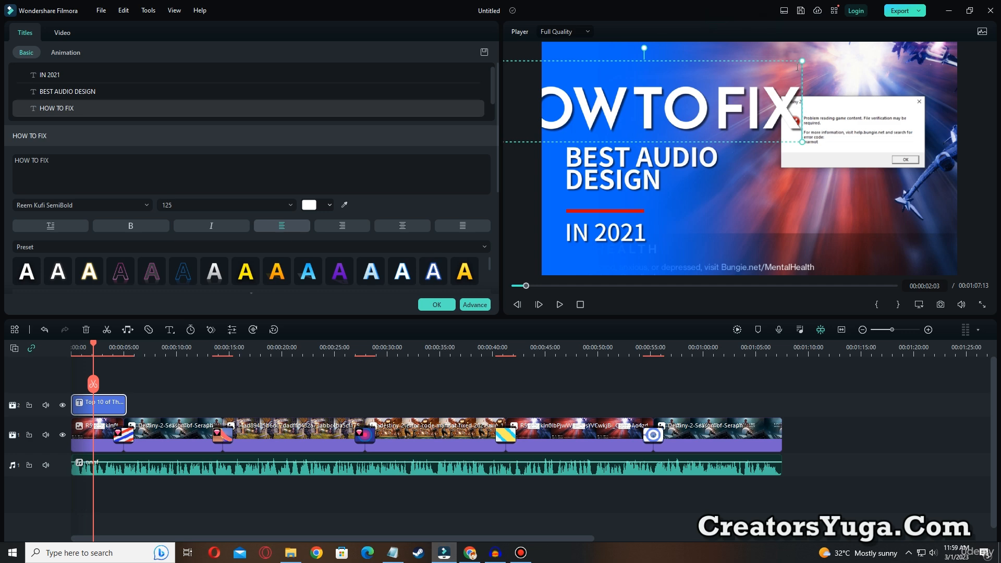
{"action": "left_click_drag", "start_coordinate": [803, 61], "coordinate": [714, 107]}
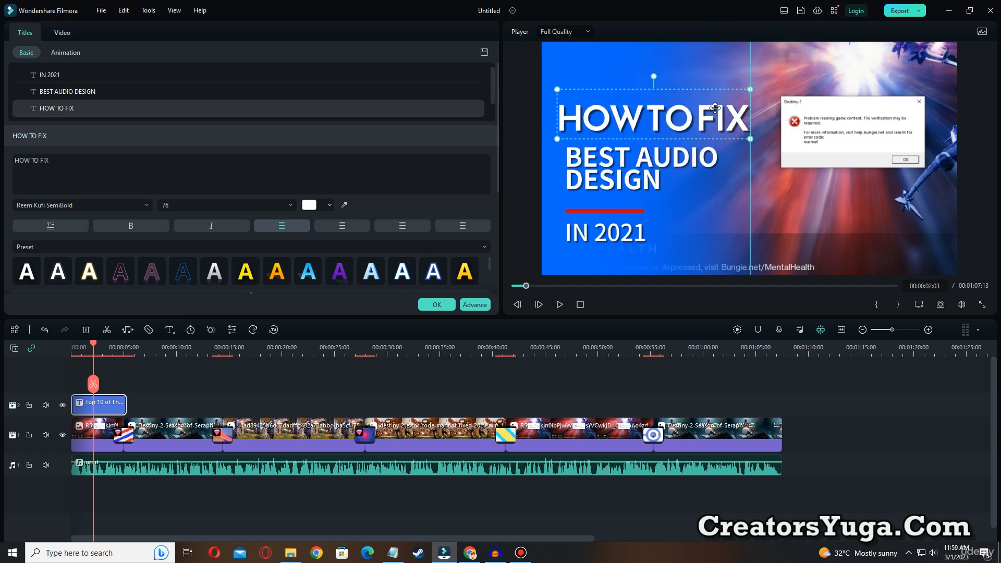
Add an extra space between HOW and TO in the heading and try to add another before FIX
{"action": "left_click", "coordinate": [648, 118]}
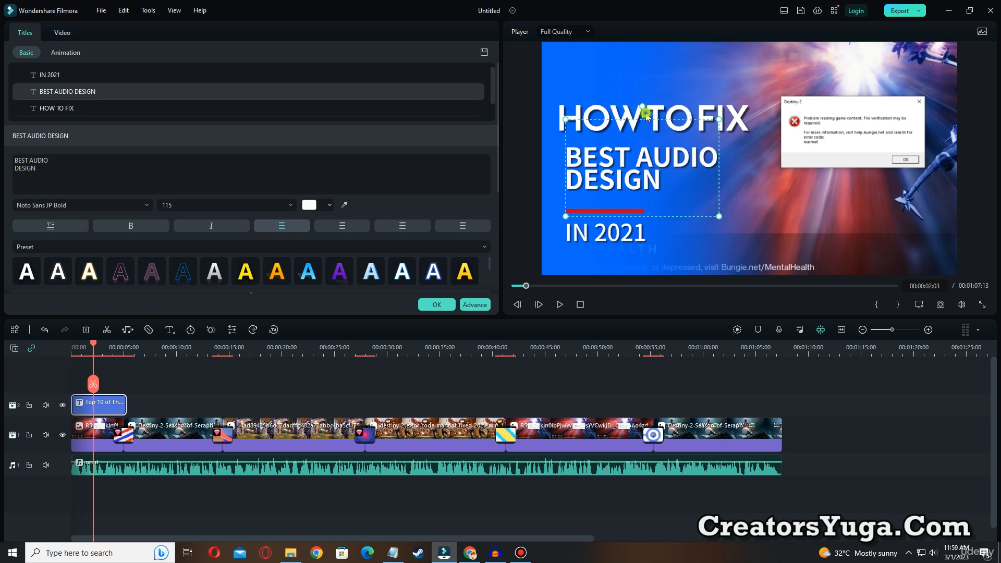
{"action": "left_click", "coordinate": [647, 116]}
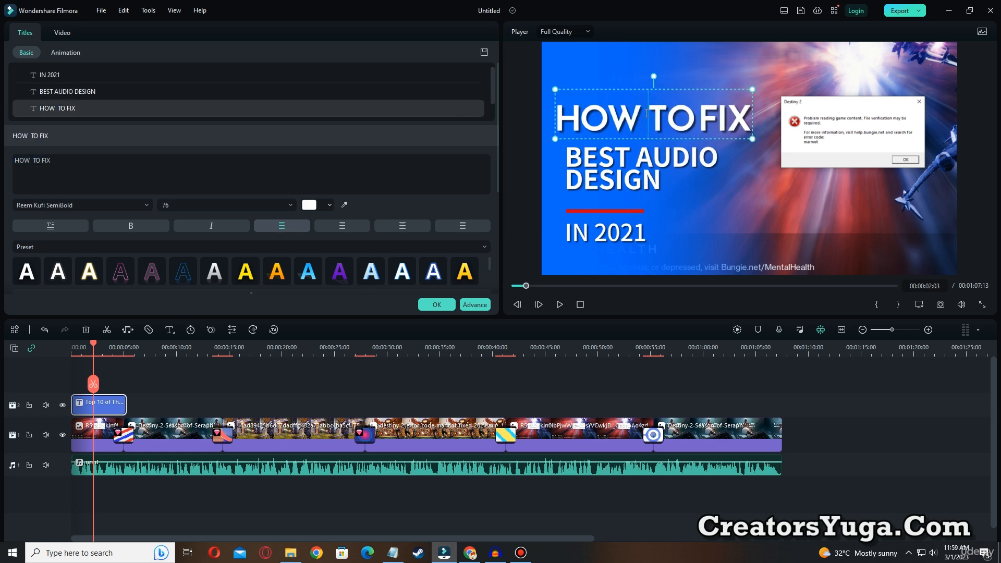
{"action": "left_click", "coordinate": [697, 123]}
{"action": "key", "text": "space"}
{"action": "left_click", "coordinate": [696, 111]}
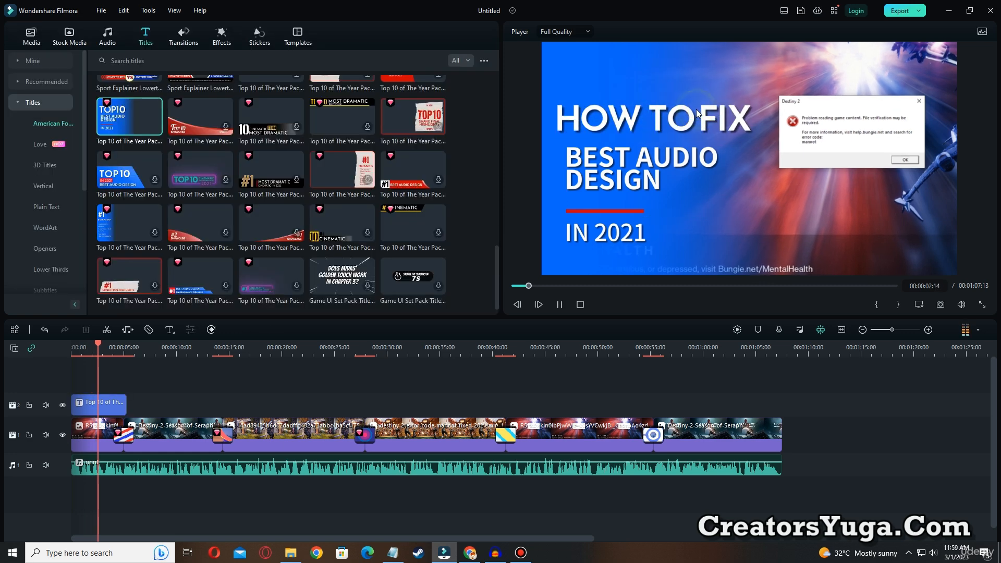
{"action": "left_click", "coordinate": [560, 304]}
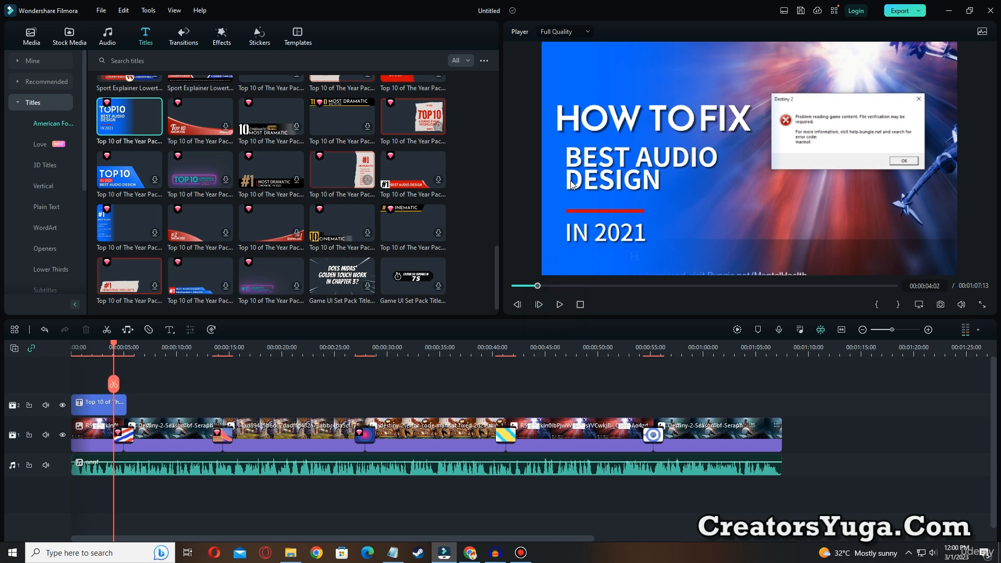
Replace the title's BEST AUDIO DESIGN line with MARMORT
{"action": "left_click", "coordinate": [603, 166]}
{"action": "double_click", "coordinate": [603, 166]}
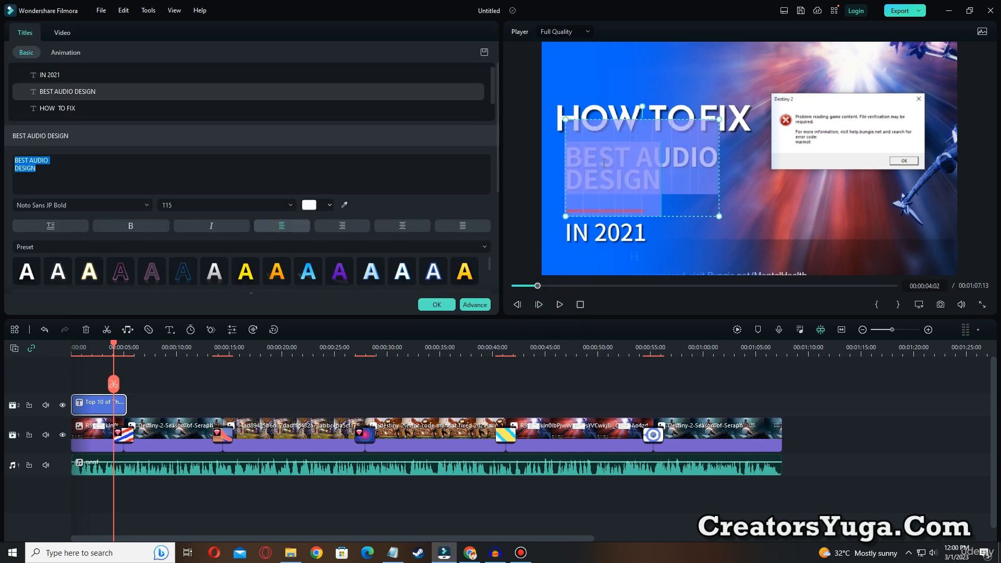
{"action": "type", "text": "MARM"}
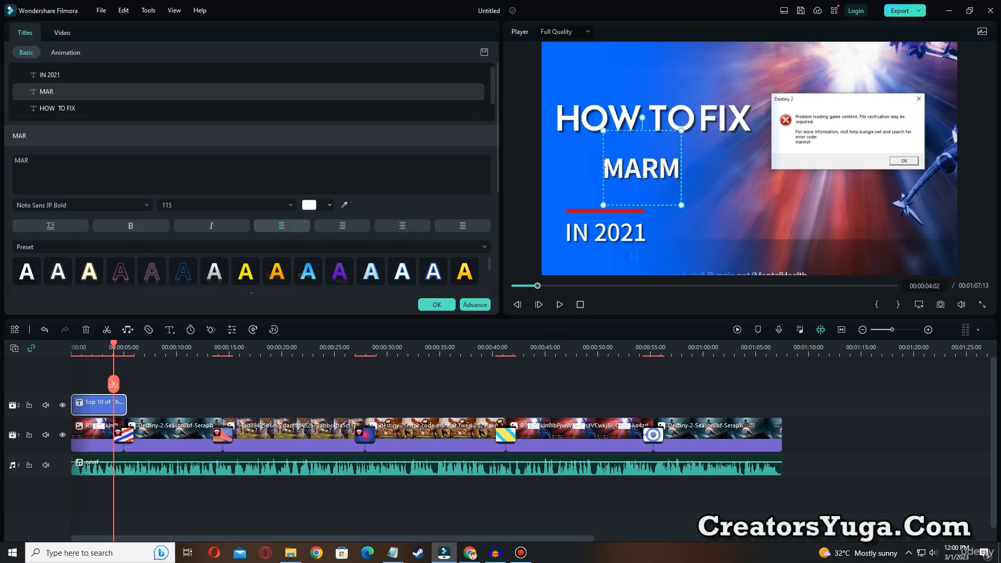
{"action": "type", "text": "ORT"}
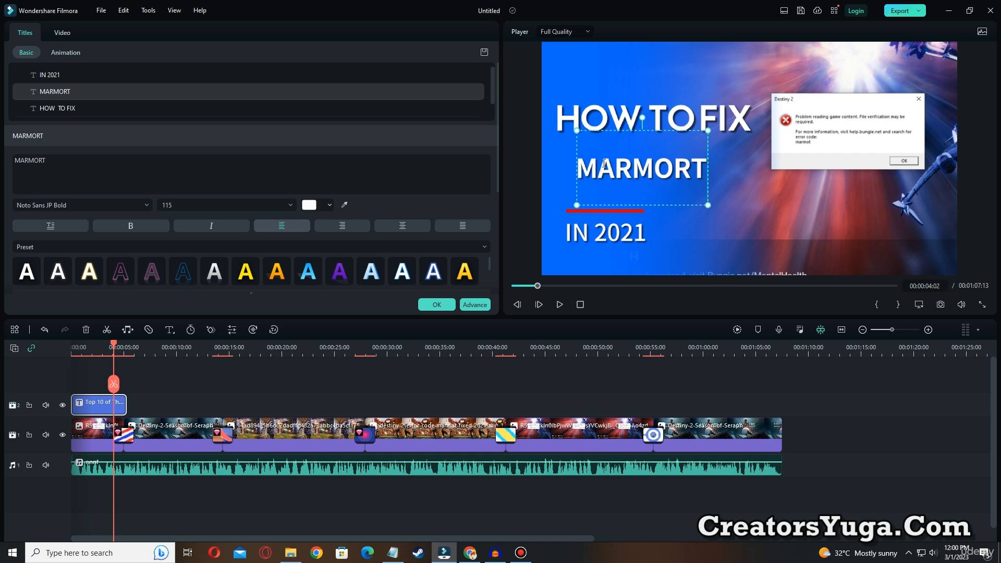
Correct the title's second line to MARMOT ERROR CODE and scale it down to font size 78 beneath HOW TO FIX
{"action": "key", "text": "BackSpace"}
{"action": "key", "text": "BackSpace"}
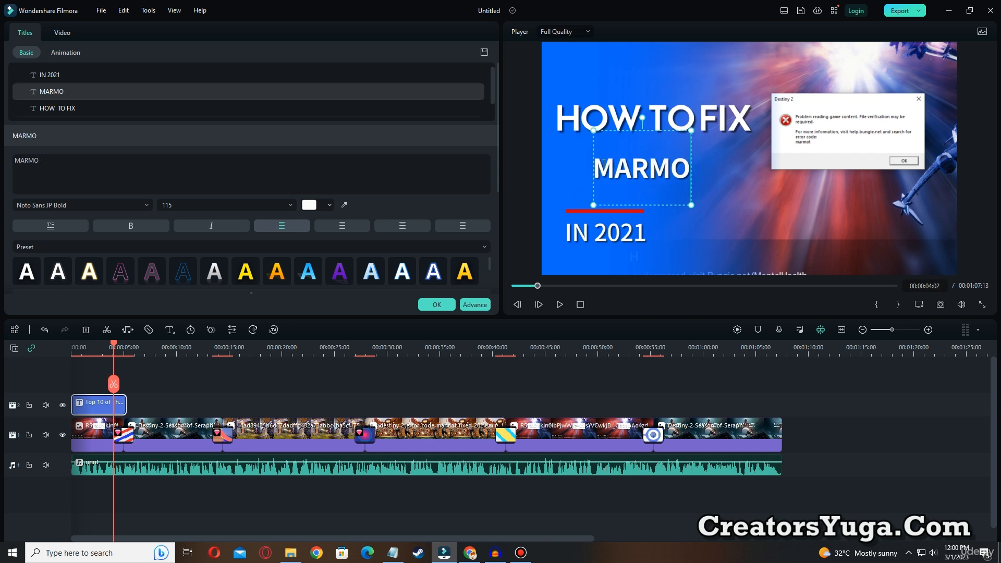
{"action": "type", "text": "T ERR"}
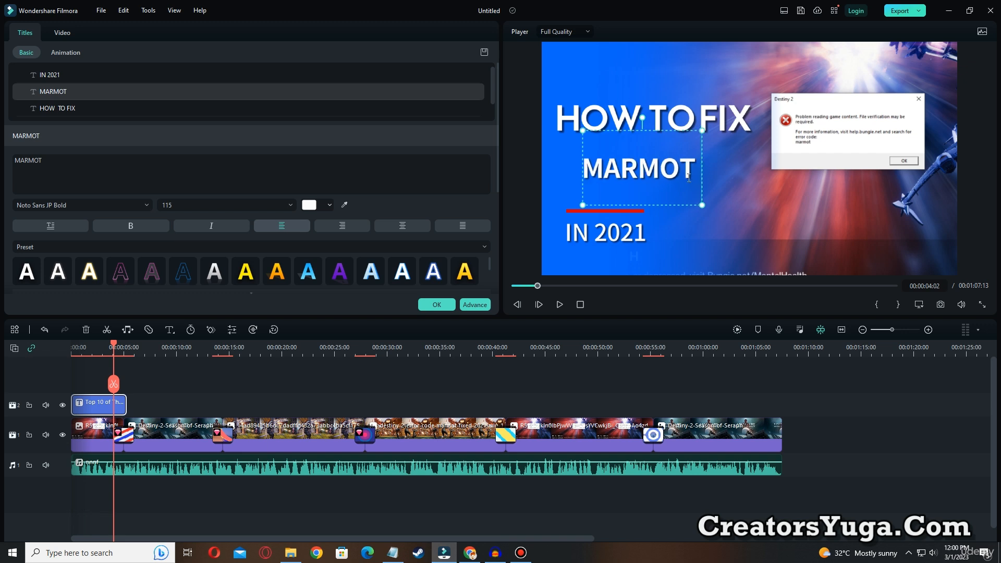
{"action": "type", "text": "OR"}
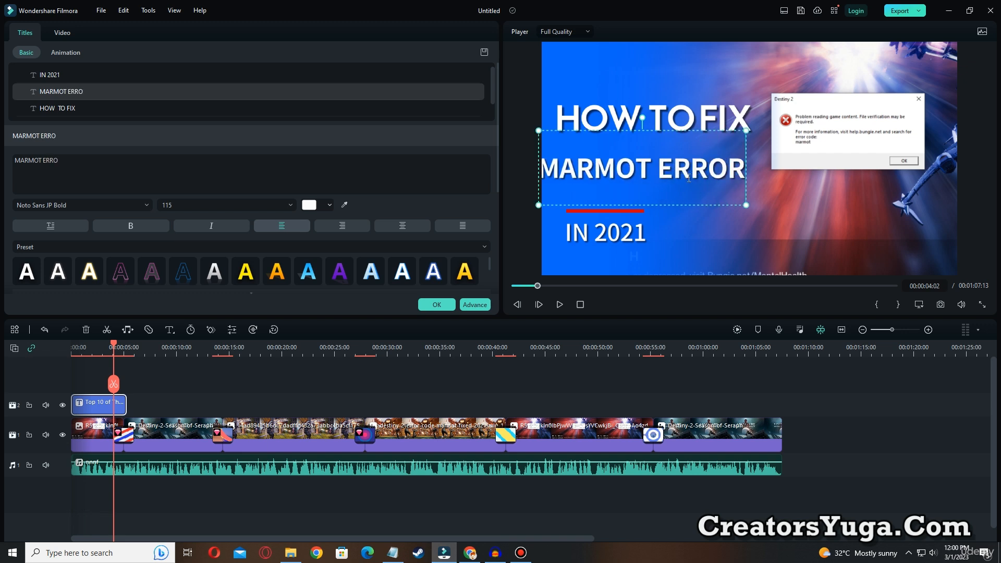
{"action": "type", "text": " CODE"}
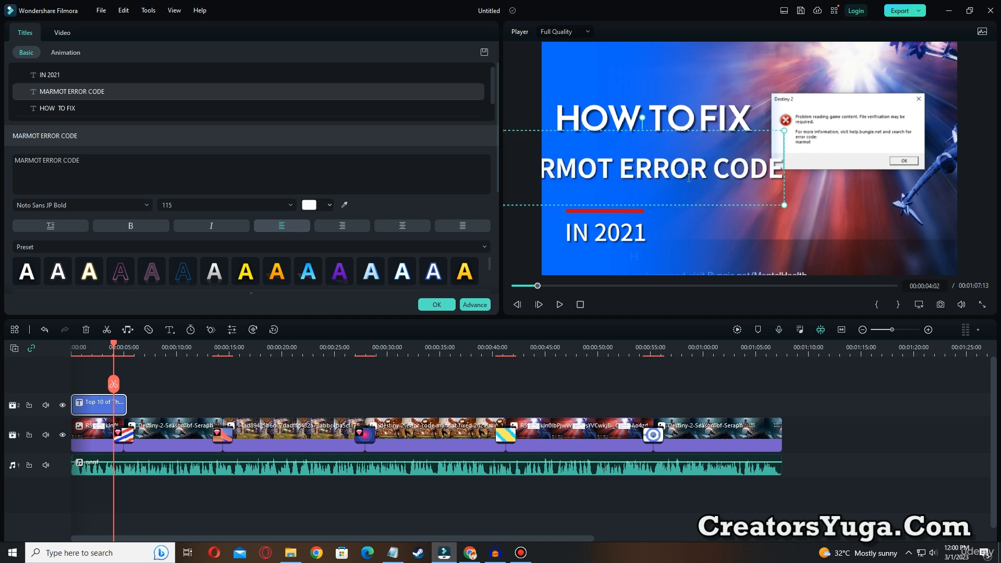
{"action": "left_click_drag", "start_coordinate": [783, 132], "coordinate": [725, 143]}
{"action": "left_click", "coordinate": [632, 212]}
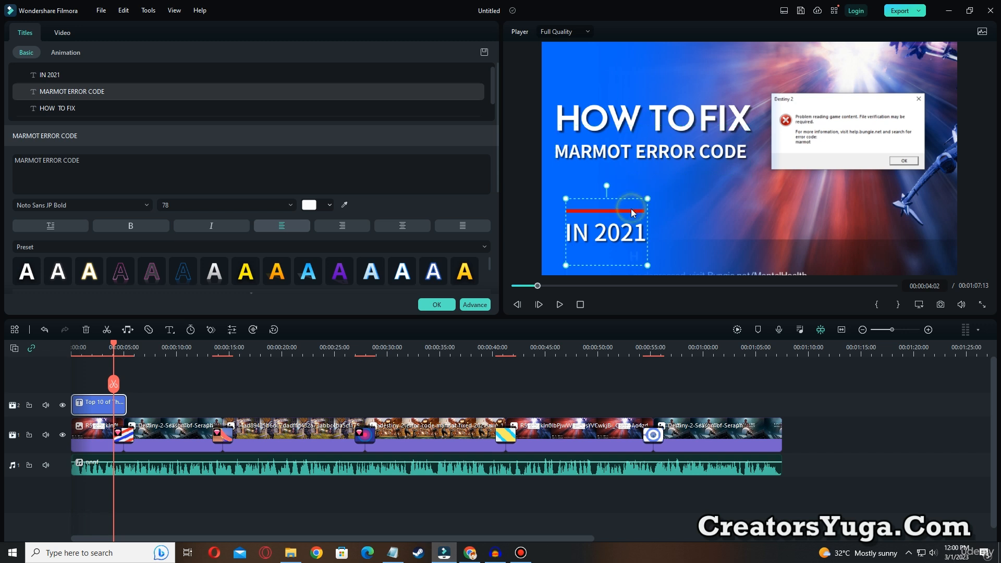
{"action": "double_click", "coordinate": [632, 213]}
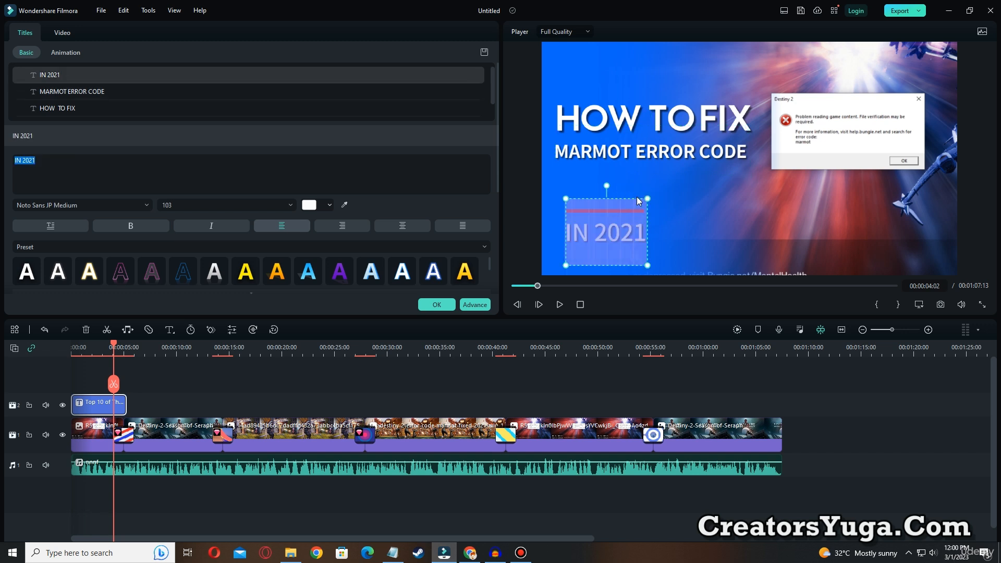
{"action": "left_click_drag", "start_coordinate": [638, 199], "coordinate": [622, 227]}
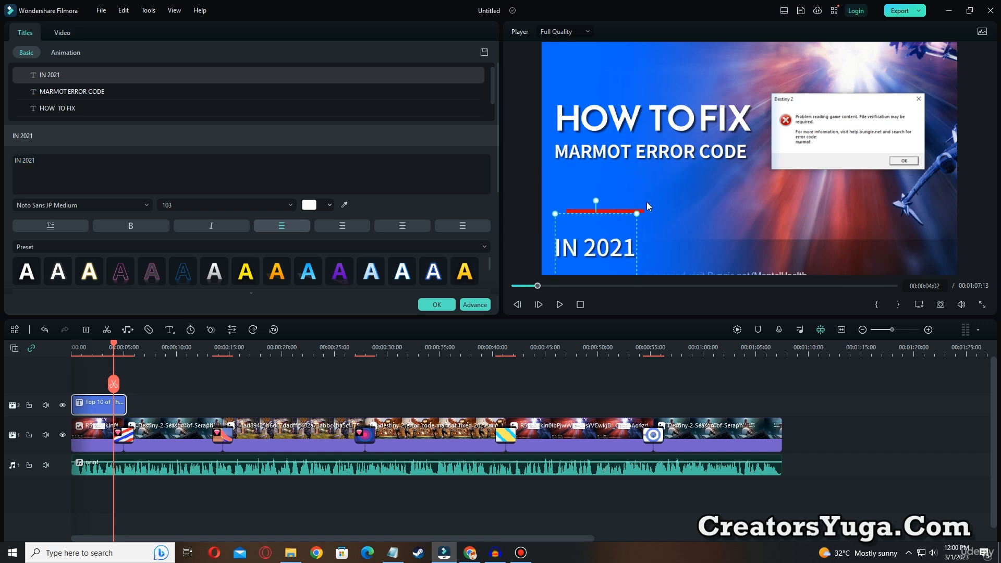
{"action": "left_click", "coordinate": [627, 210]}
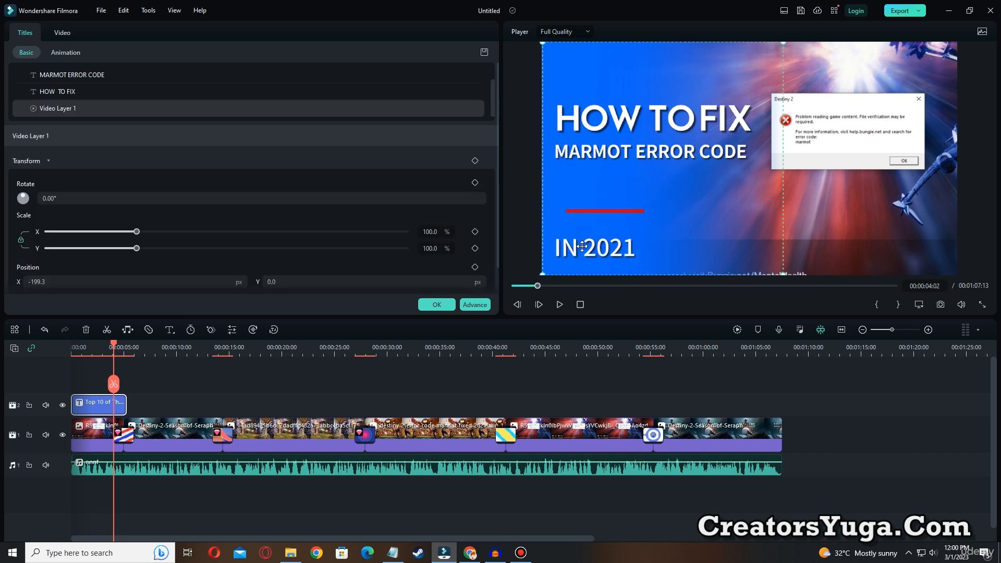
{"action": "mouse_move", "coordinate": [581, 248]}
{"action": "left_mouse_down"}
{"action": "mouse_move", "coordinate": [594, 230]}
{"action": "mouse_move", "coordinate": [585, 231]}
{"action": "left_mouse_up"}
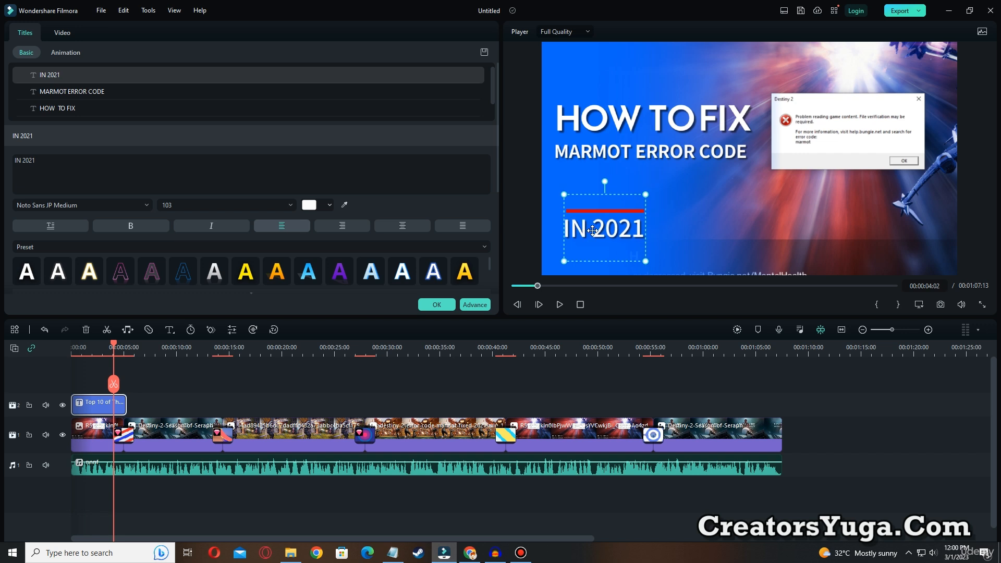
Replace the title's IN 2021 line with DESTINY 2, move it above the red bar, and preview the title from the video's start
{"action": "double_click", "coordinate": [593, 232]}
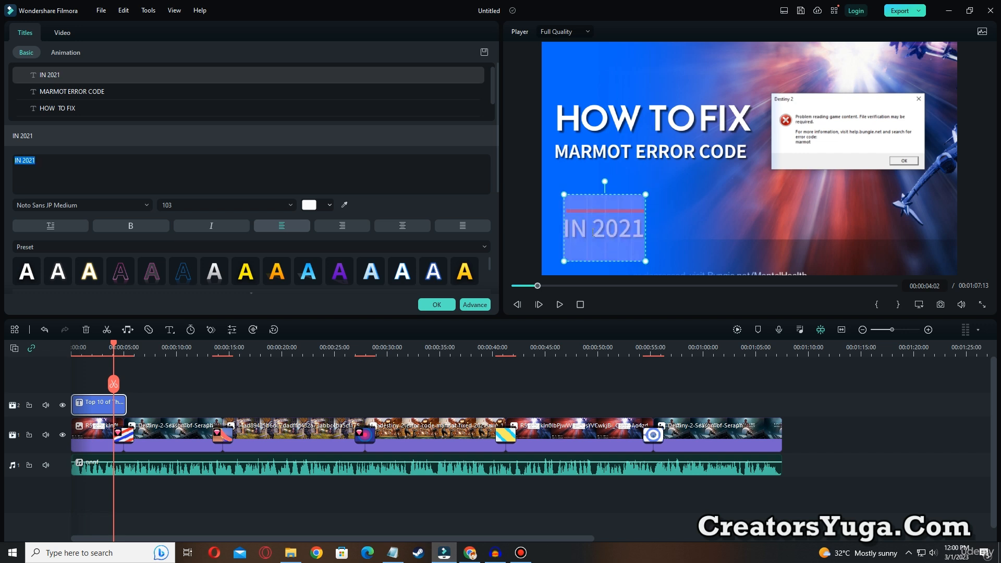
{"action": "type", "text": "DES"}
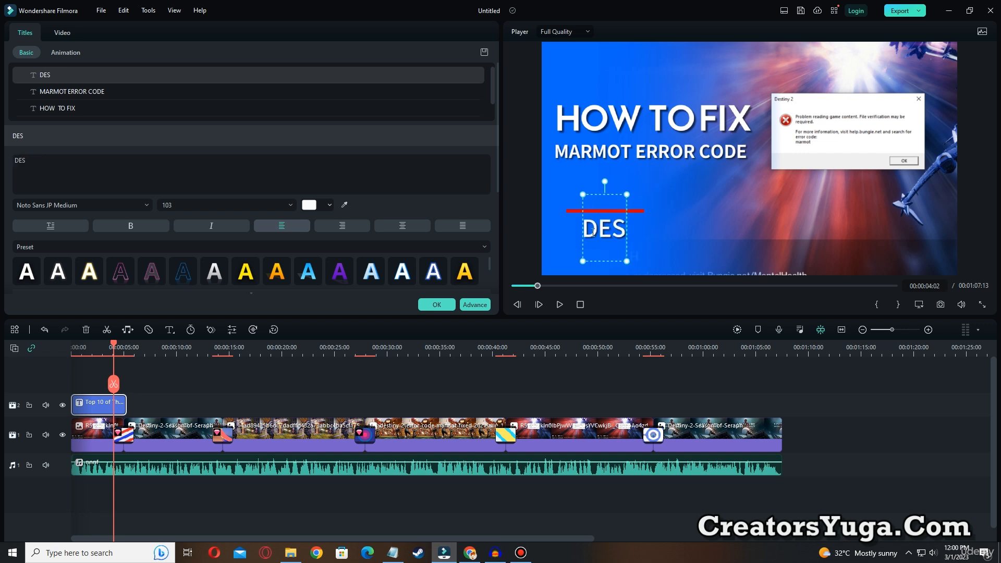
{"action": "type", "text": "TINY"}
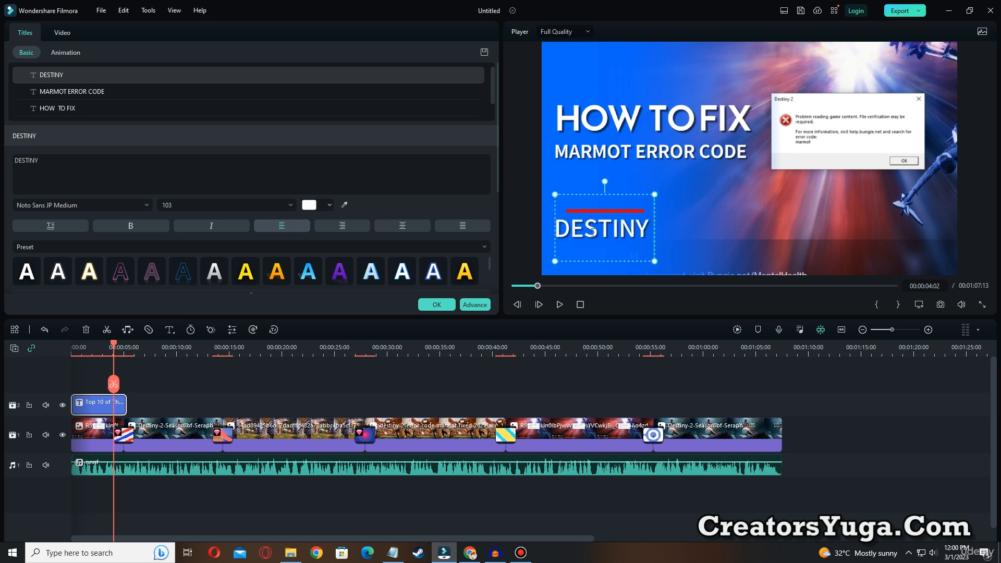
{"action": "type", "text": " 2"}
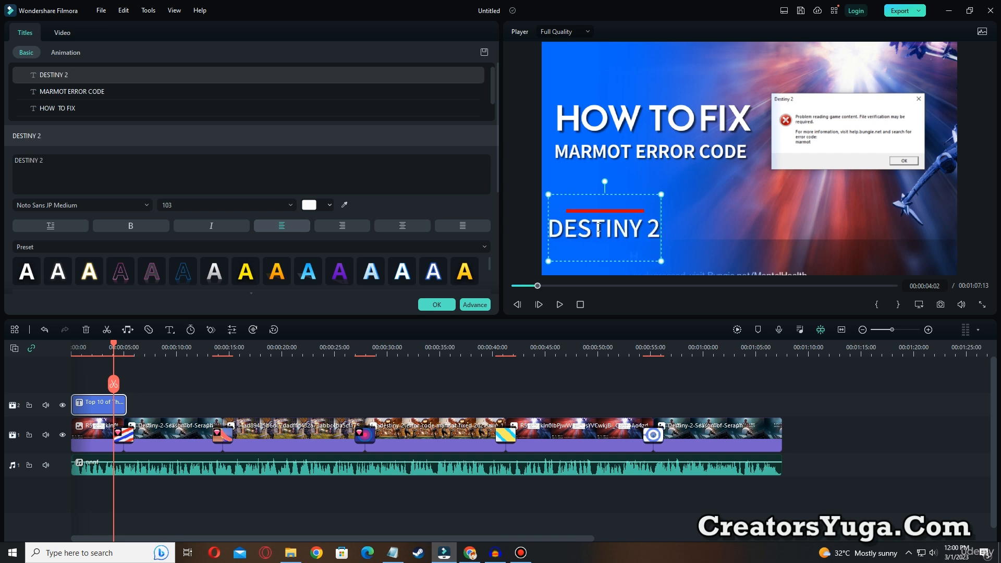
{"action": "left_click_drag", "start_coordinate": [641, 195], "coordinate": [646, 160]}
{"action": "left_click", "coordinate": [716, 229]}
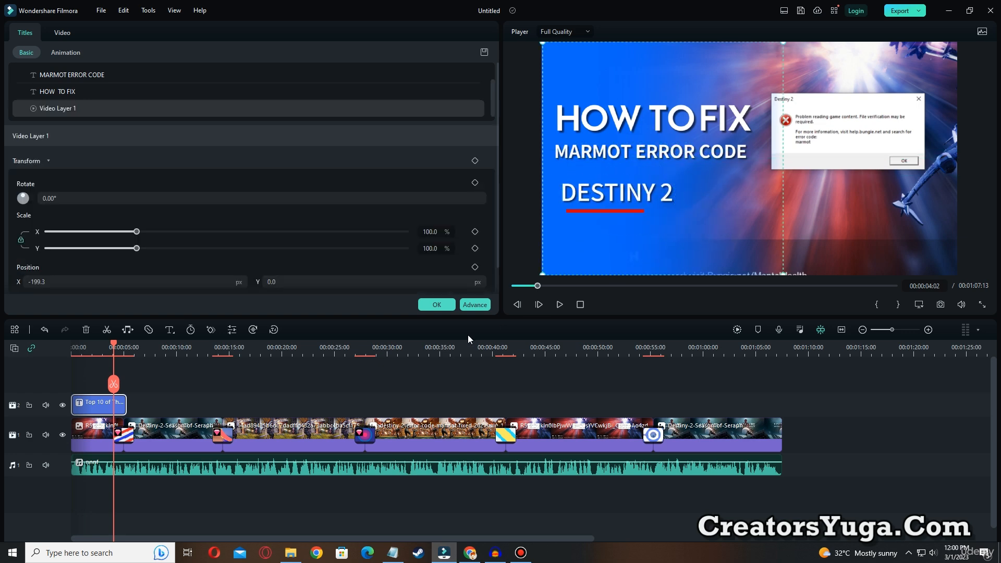
{"action": "left_click_drag", "start_coordinate": [536, 286], "coordinate": [510, 285]}
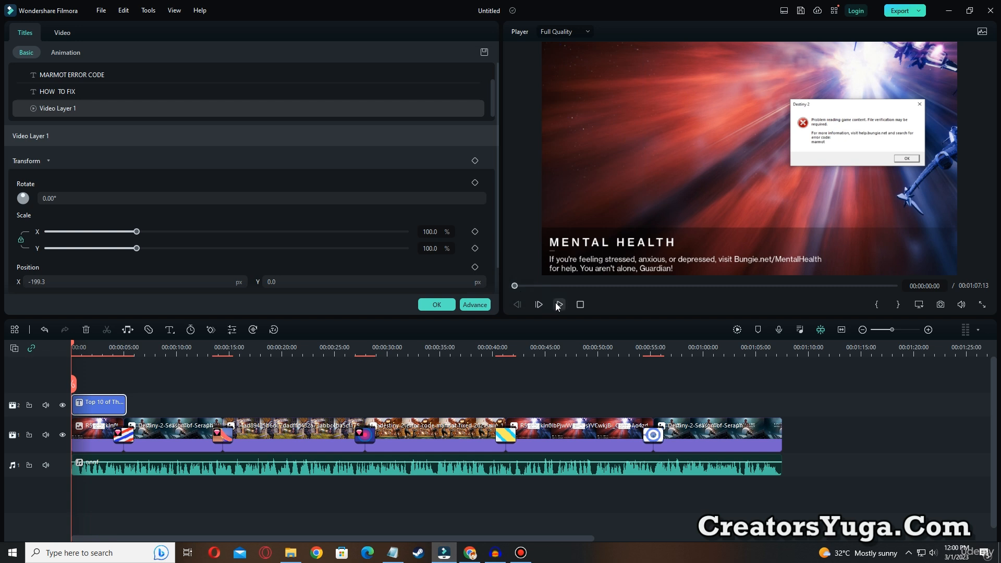
{"action": "left_click", "coordinate": [559, 304]}
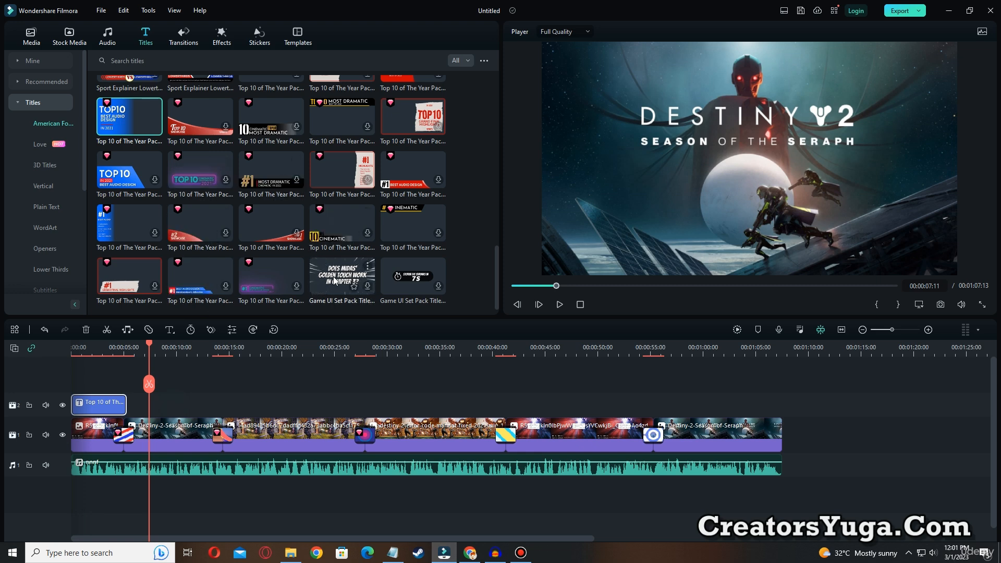
Place the DOES MIDAS' GOLDEN TOUCH title above the second image at 00:00:07:11 and preview it briefly
{"action": "left_click_drag", "start_coordinate": [358, 265], "coordinate": [218, 387]}
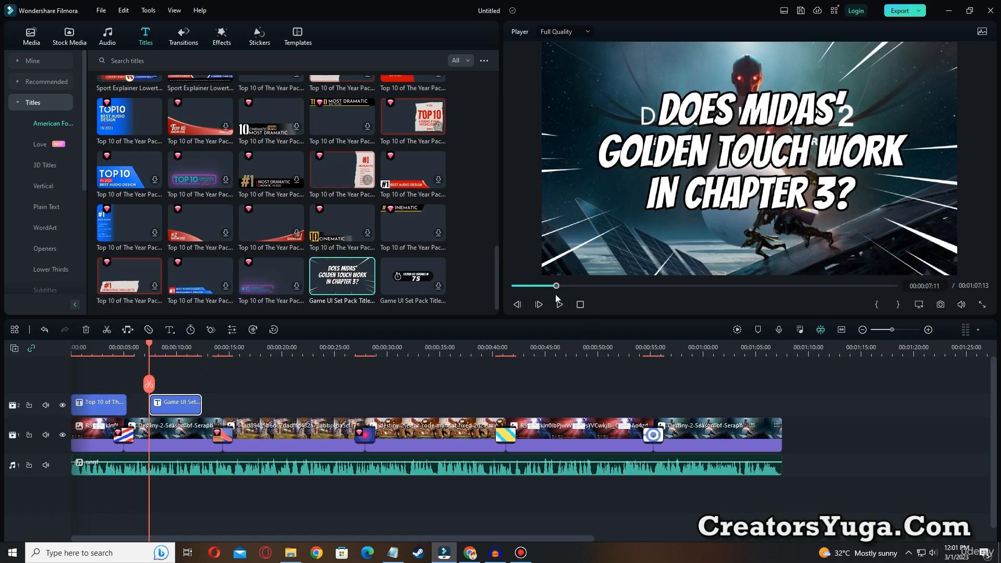
{"action": "left_click", "coordinate": [560, 305]}
{"action": "left_click", "coordinate": [560, 305]}
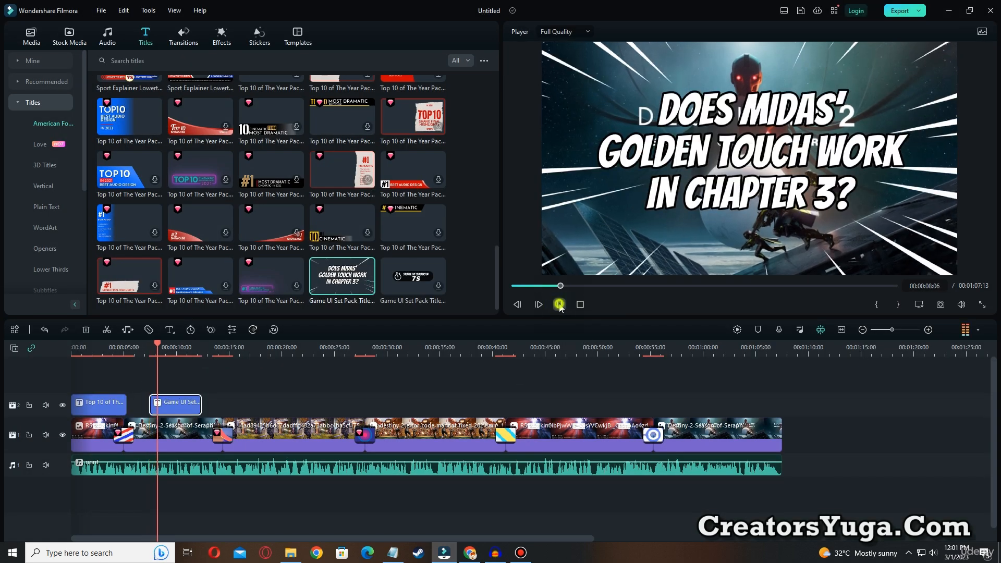
Replace the new title's text with HERE YOU HAVE, enlarge it to font size 177 and center it in the frame
{"action": "double_click", "coordinate": [771, 158]}
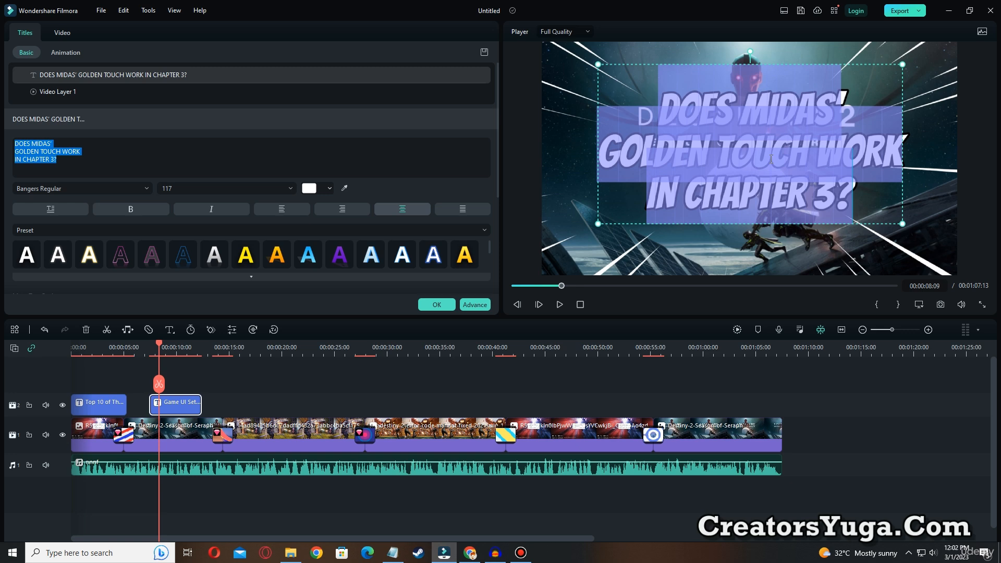
{"action": "type", "text": "HERE"}
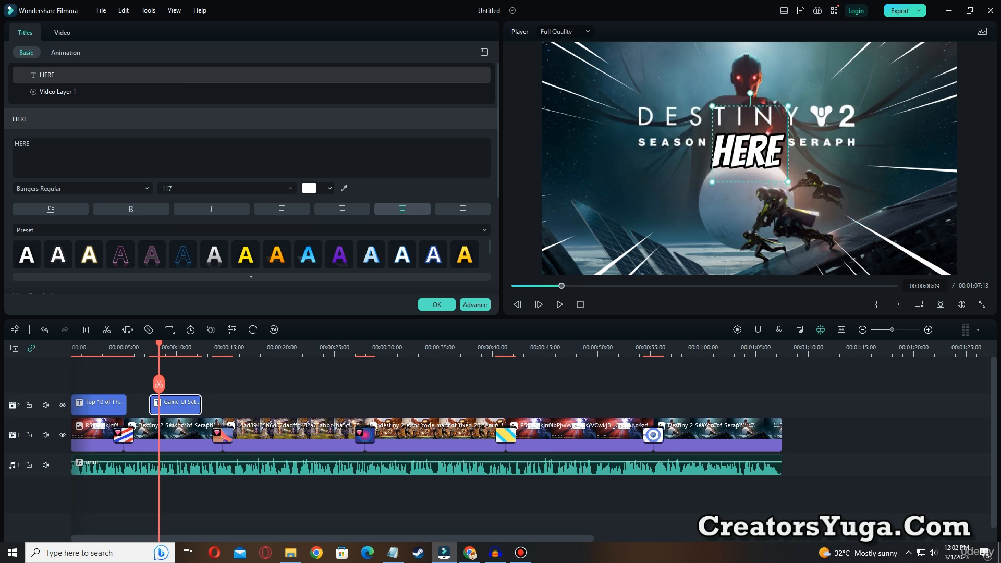
{"action": "type", "text": " YOU HAVE"}
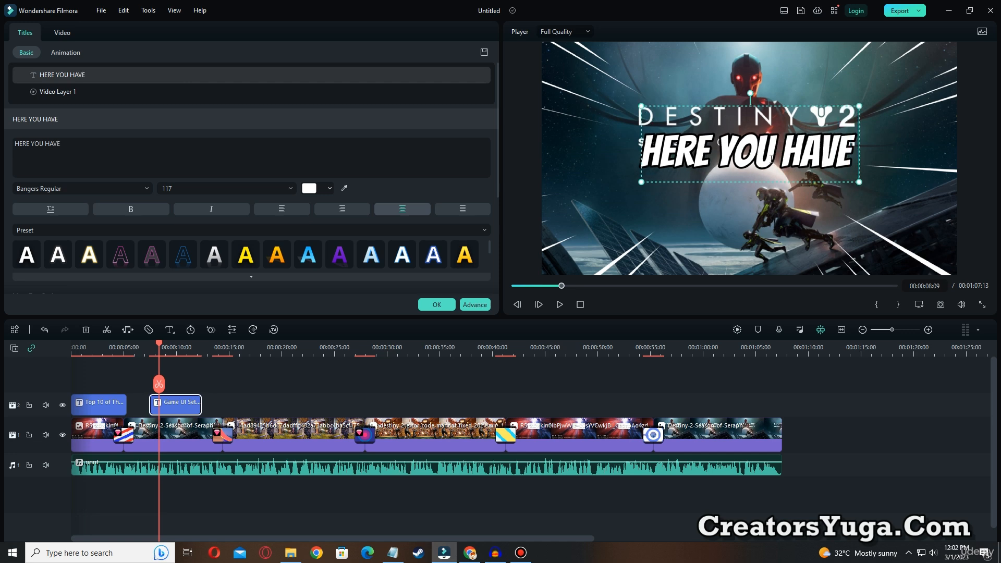
{"action": "left_click_drag", "start_coordinate": [860, 181], "coordinate": [960, 219]}
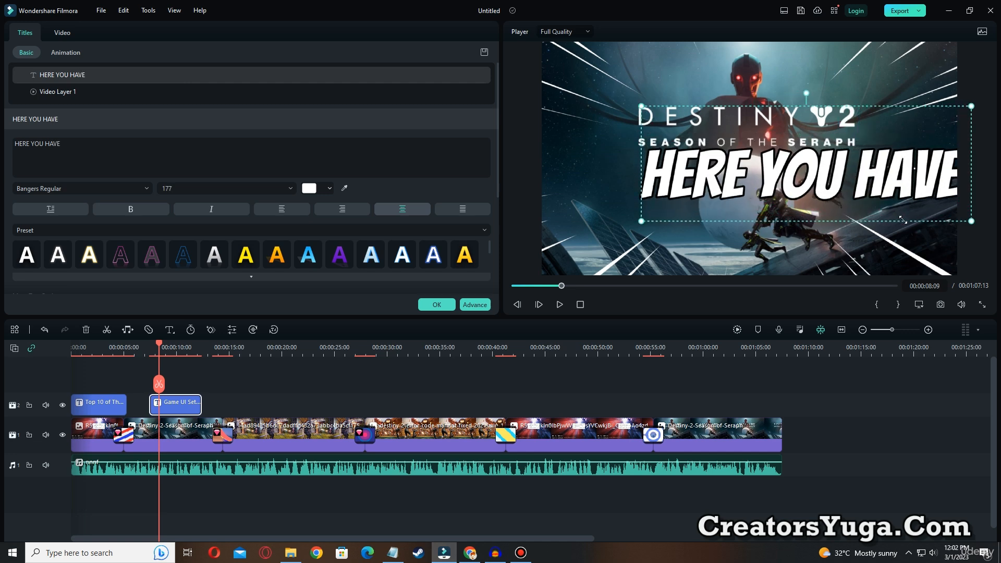
{"action": "left_click_drag", "start_coordinate": [879, 162], "coordinate": [834, 145]}
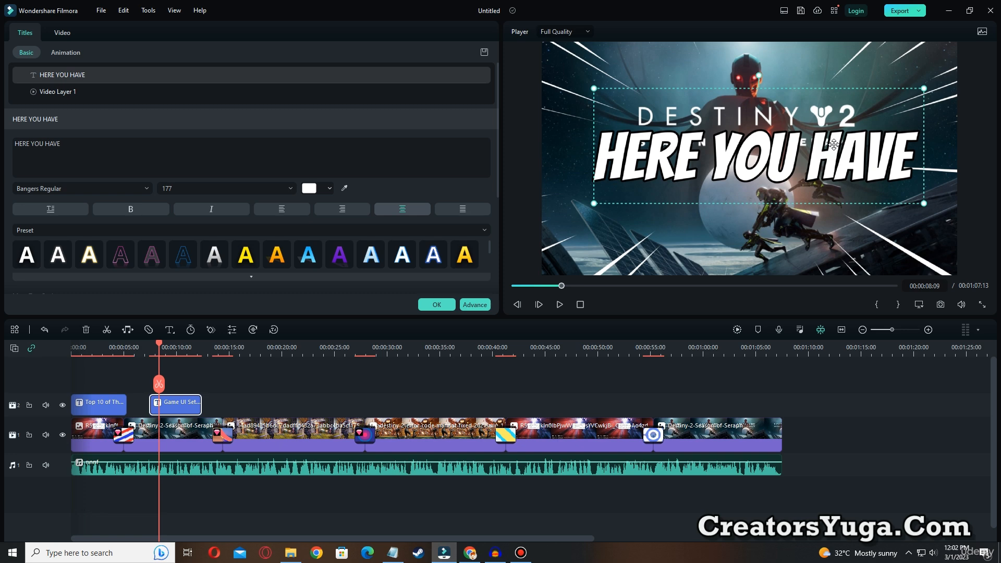
{"action": "left_click", "coordinate": [437, 304]}
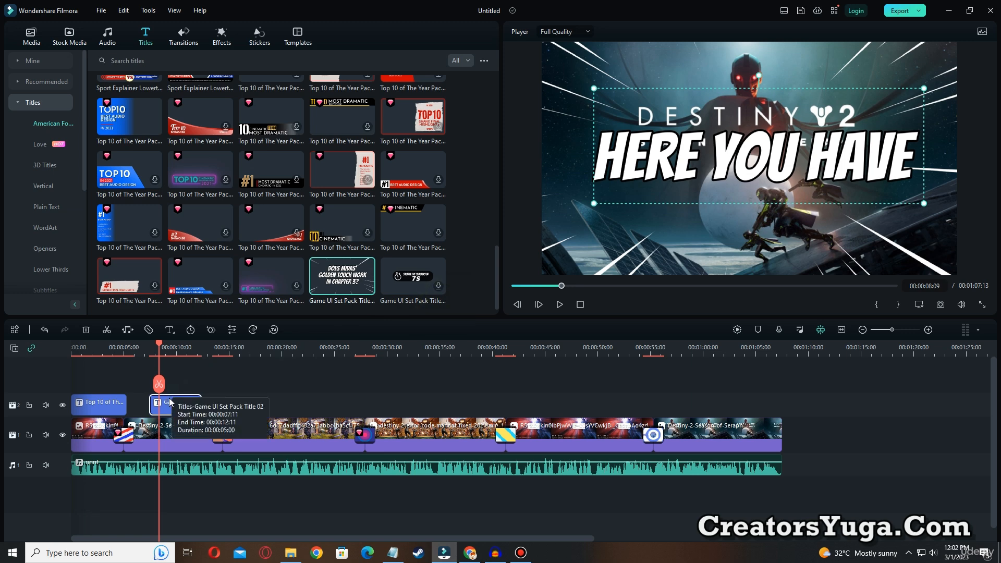
Preview the HERE YOU HAVE title against the voice-over, shift it to start at 00:00:07:01, and split it at 00:00:08:02
{"action": "left_click_drag", "start_coordinate": [169, 398], "coordinate": [165, 403]}
{"action": "left_click", "coordinate": [560, 304]}
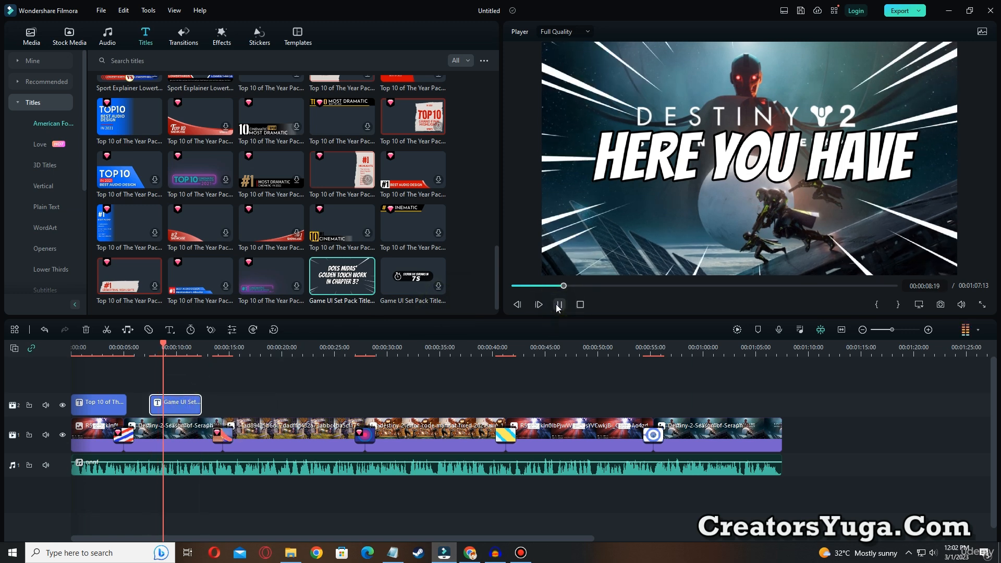
{"action": "left_click", "coordinate": [559, 305]}
{"action": "left_click_drag", "start_coordinate": [164, 341], "coordinate": [134, 344]}
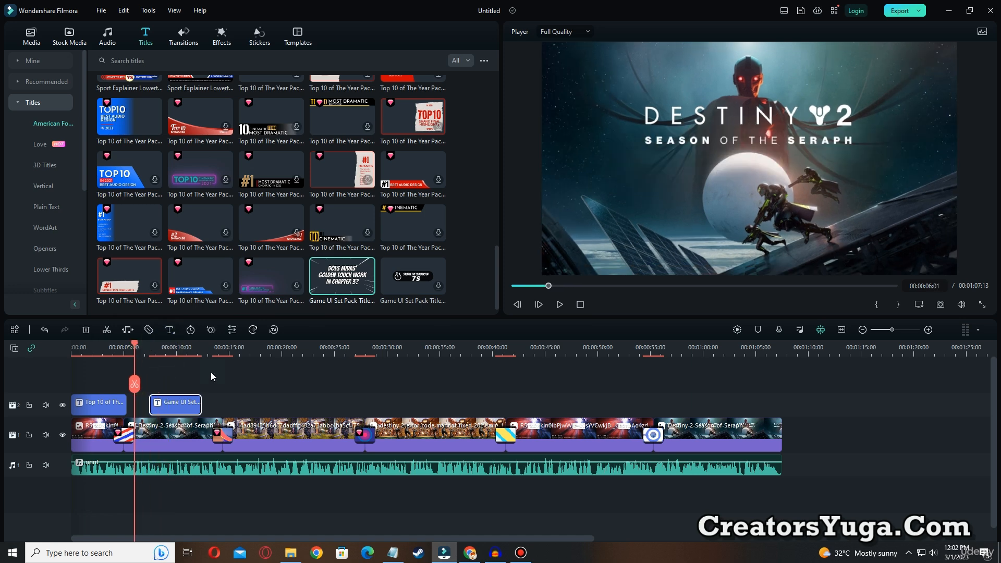
{"action": "left_click", "coordinate": [559, 304]}
{"action": "left_click_drag", "start_coordinate": [183, 406], "coordinate": [172, 405]}
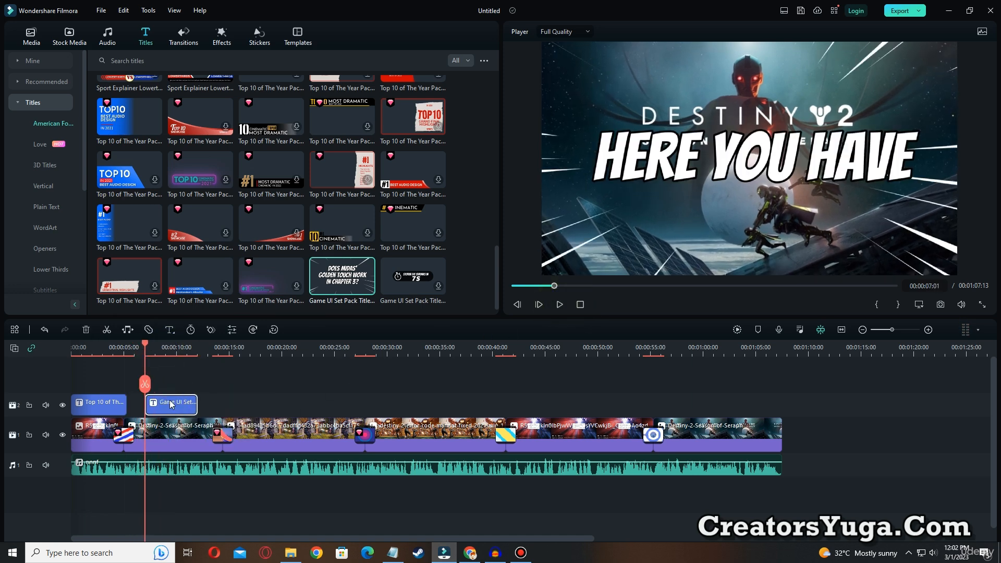
{"action": "left_click", "coordinate": [560, 305]}
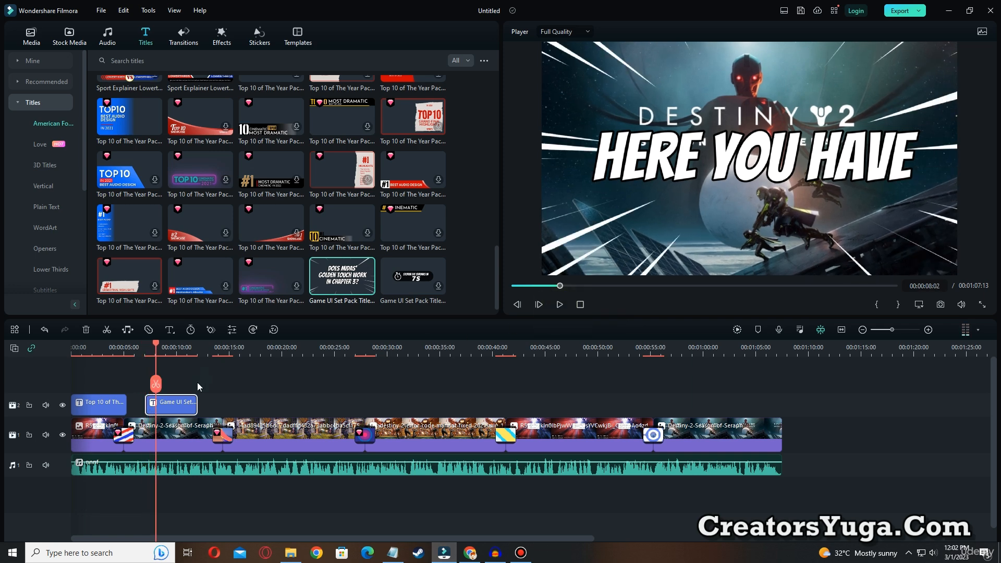
Replace the second title piece's text with DELETE 3 FILES, enlarge it to font size 197 and recenter it
{"action": "double_click", "coordinate": [173, 404]}
{"action": "double_click", "coordinate": [680, 166]}
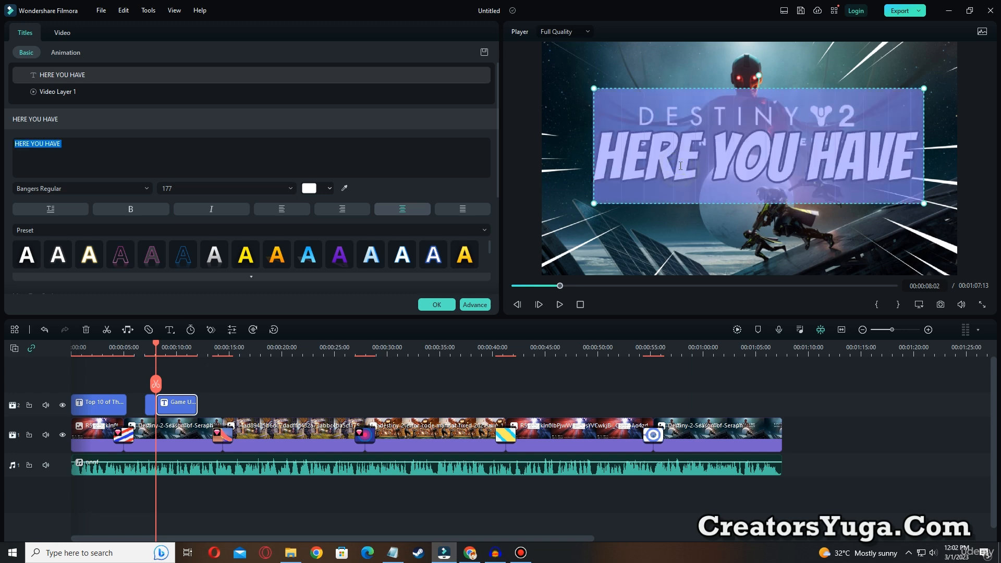
{"action": "type", "text": "3"}
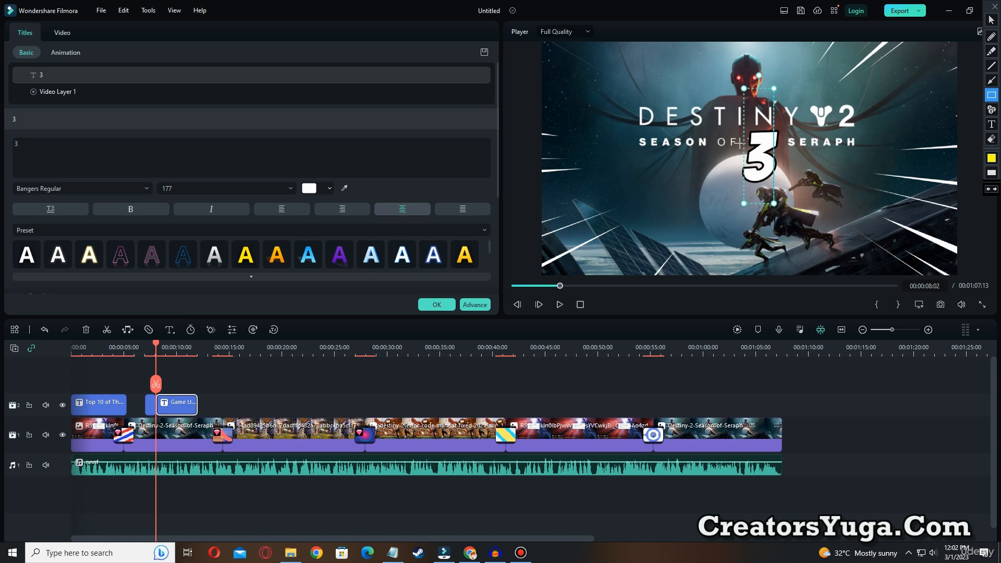
{"action": "key", "text": "Escape"}
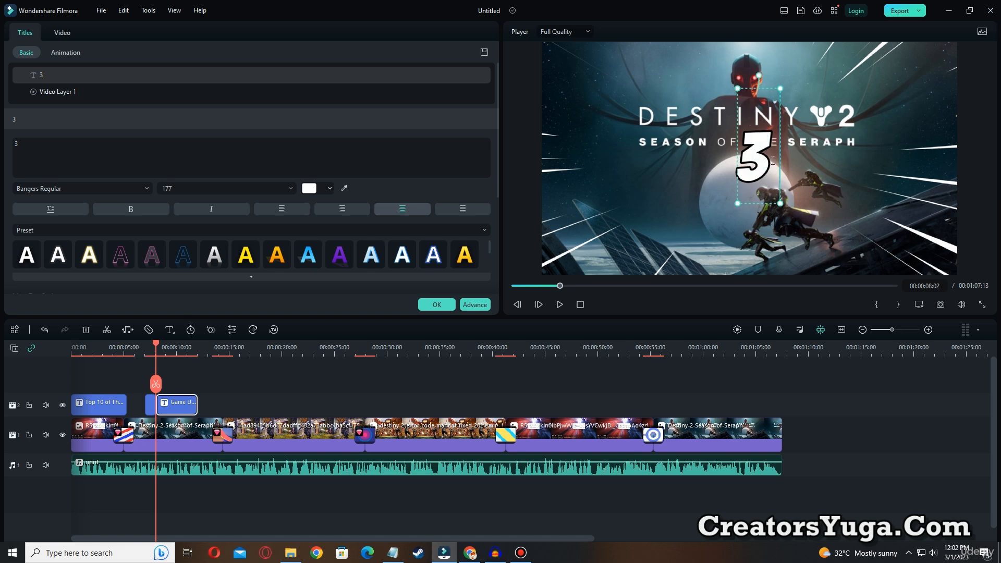
{"action": "type", "text": "FILES"}
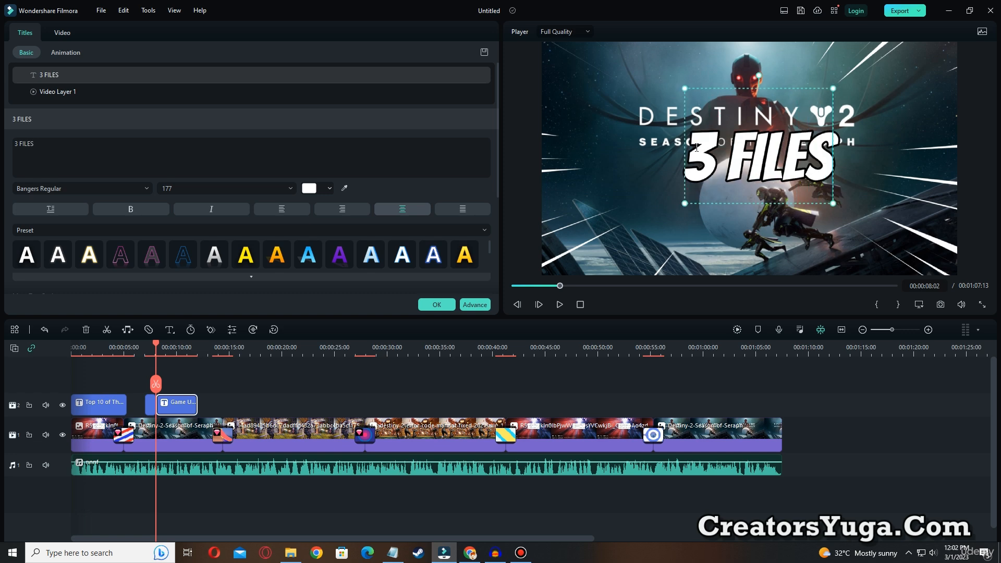
{"action": "left_click", "coordinate": [697, 148]}
{"action": "type", "text": "DELE"}
{"action": "type", "text": "TE"}
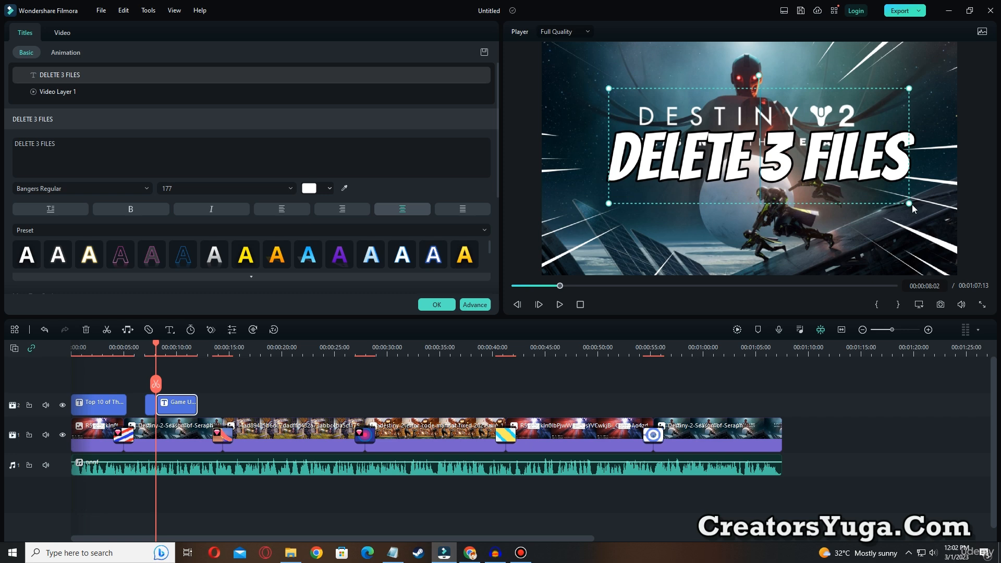
{"action": "left_click_drag", "start_coordinate": [909, 204], "coordinate": [929, 219]}
{"action": "left_click_drag", "start_coordinate": [872, 97], "coordinate": [856, 94]}
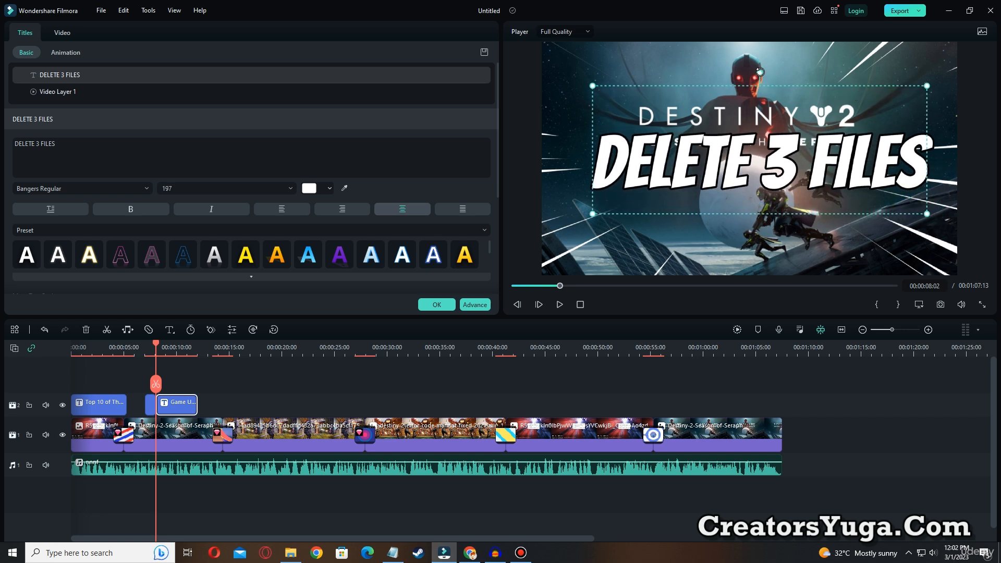
Tilt the DELETE 3 FILES title so it slants upward, and play it back from the HERE YOU HAVE title
{"action": "left_click_drag", "start_coordinate": [759, 72], "coordinate": [743, 66]}
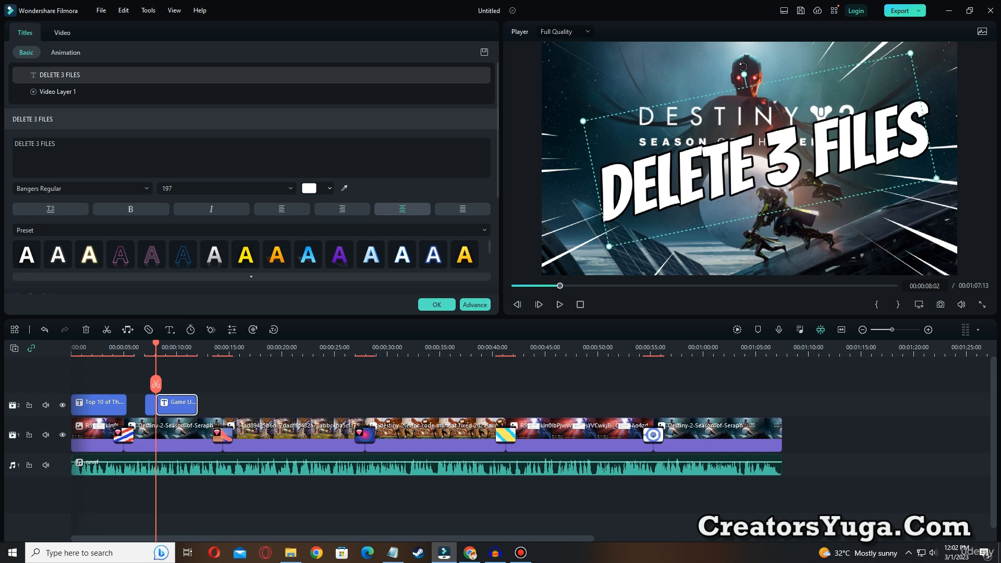
{"action": "left_click_drag", "start_coordinate": [561, 290], "coordinate": [542, 291]}
{"action": "left_click", "coordinate": [560, 305]}
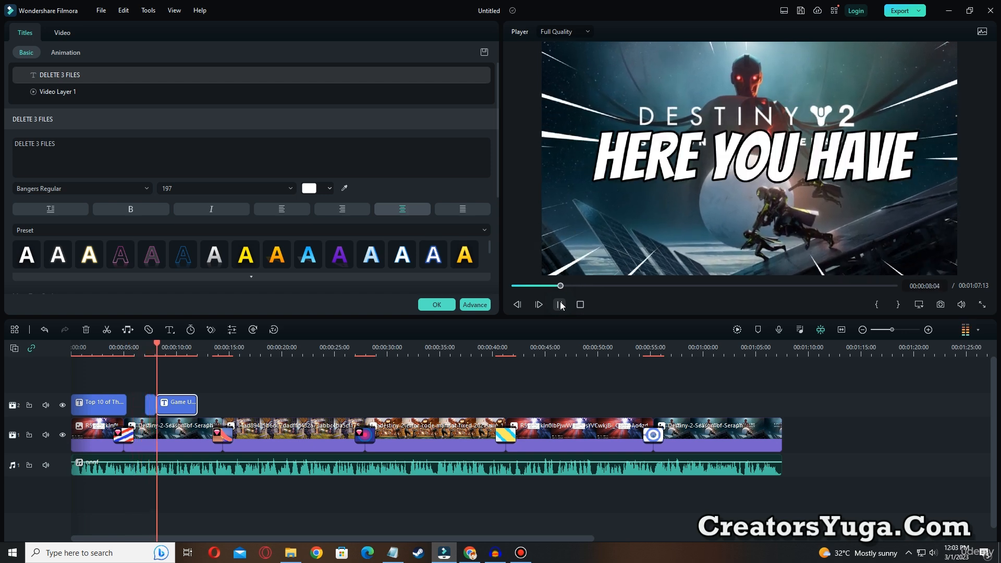
{"action": "left_click", "coordinate": [560, 304]}
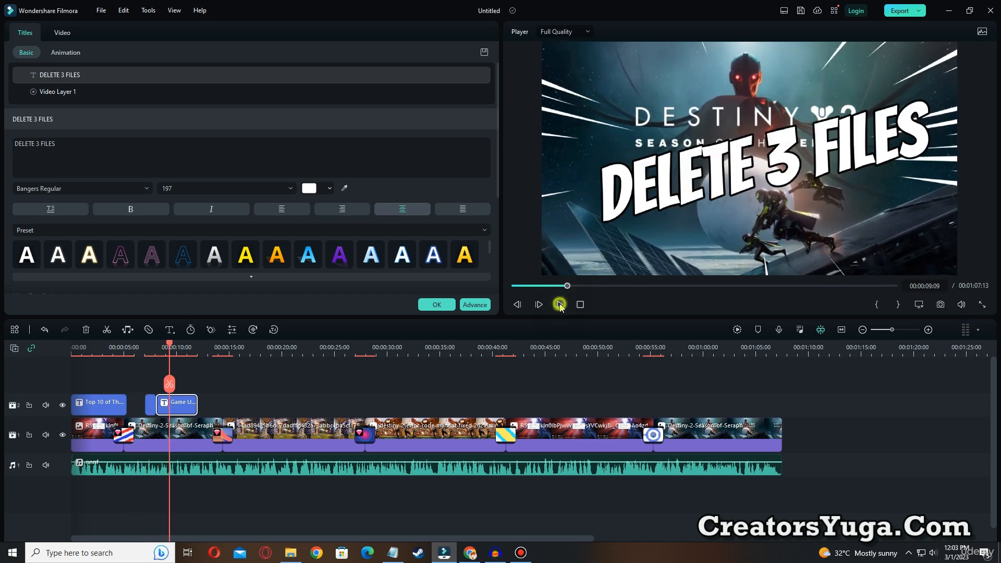
Split the DELETE 3 FILES title at 00:00:09:20 and delete the remaining piece after the cut
{"action": "left_click", "coordinate": [186, 405]}
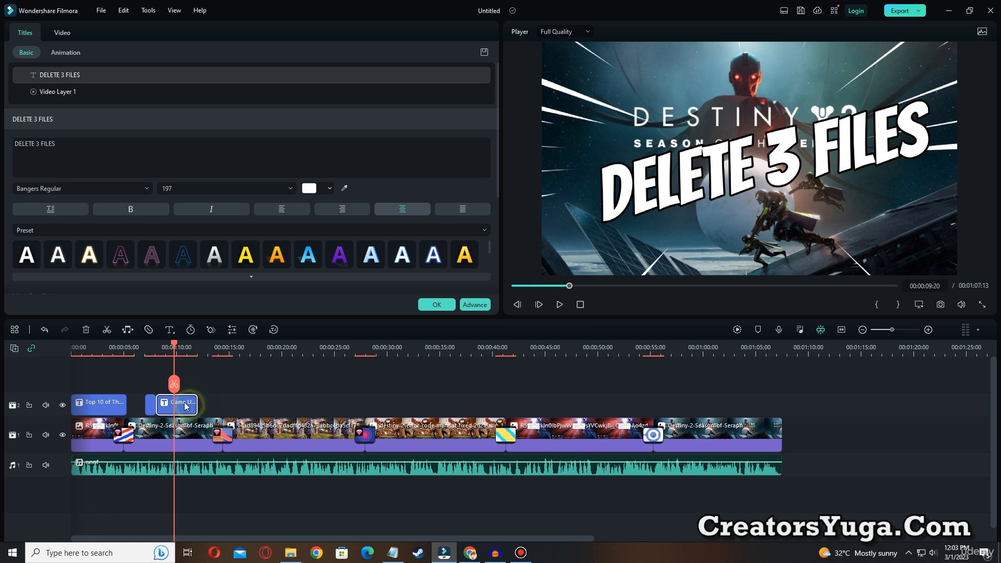
{"action": "key", "text": "ctrl+b"}
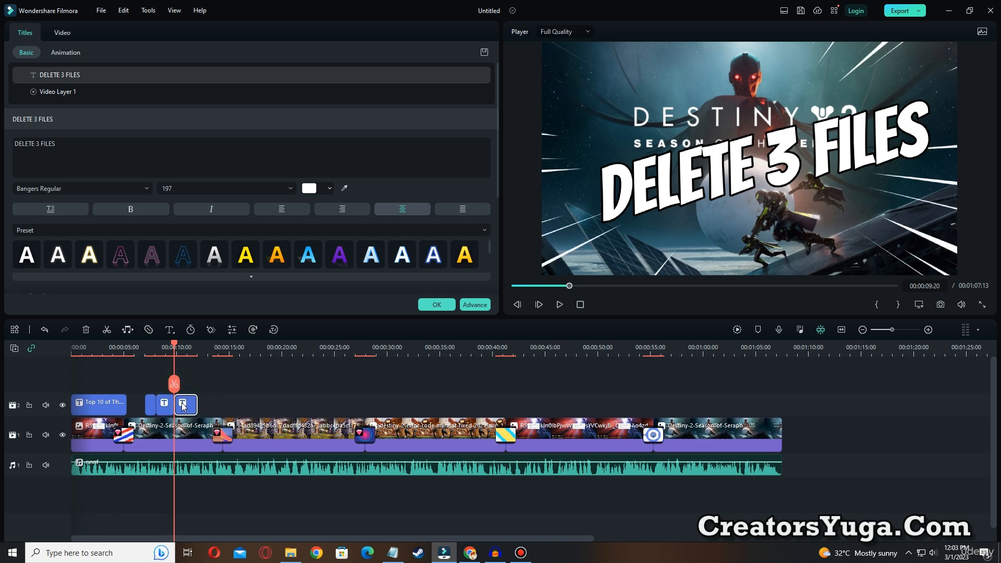
{"action": "key", "text": "Delete"}
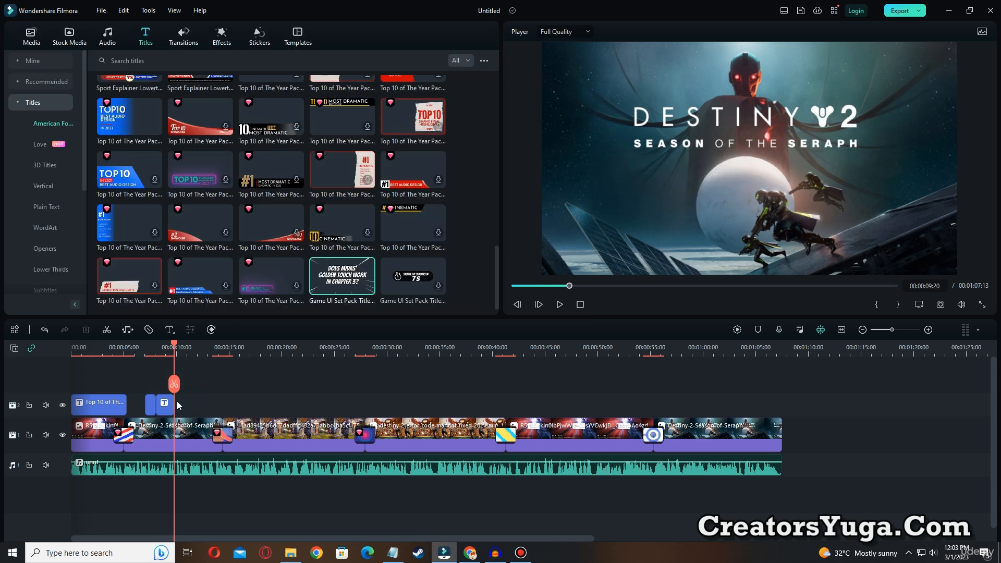
Place the 3D Ice Title 01 title right after DELETE 3 FILES at 00:00:09:20 and preview it
{"action": "left_click", "coordinate": [45, 164]}
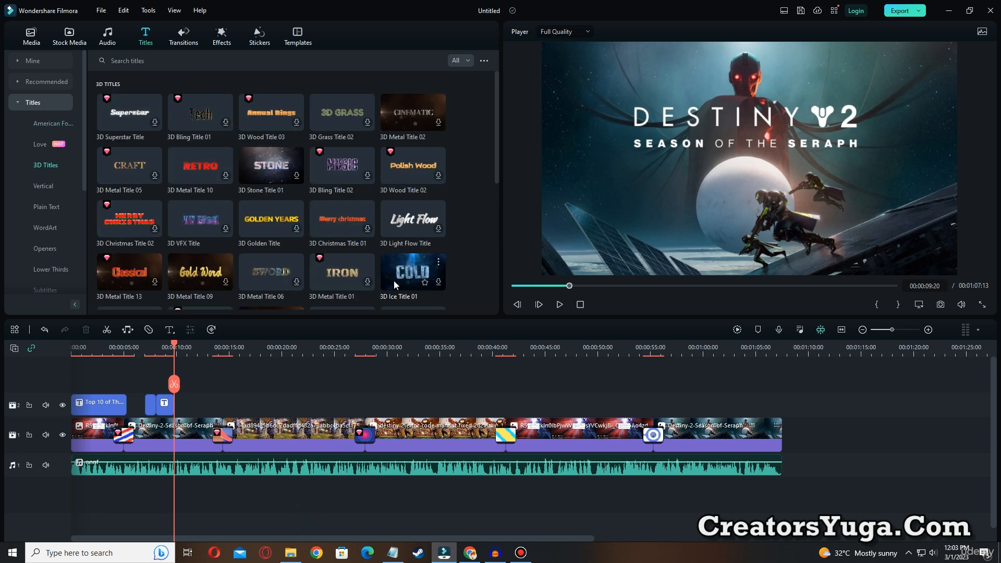
{"action": "left_click_drag", "start_coordinate": [409, 277], "coordinate": [184, 400]}
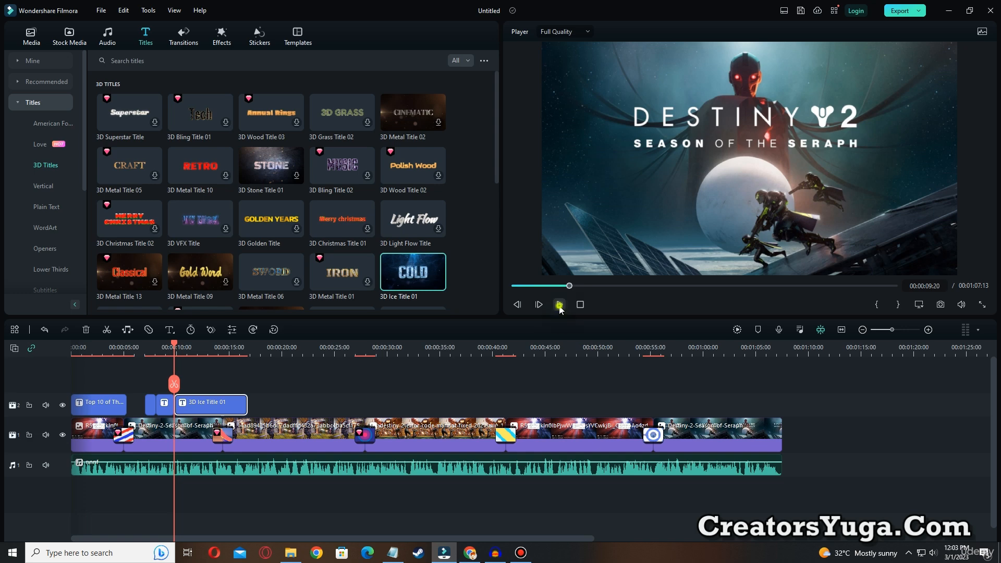
{"action": "left_click", "coordinate": [559, 305]}
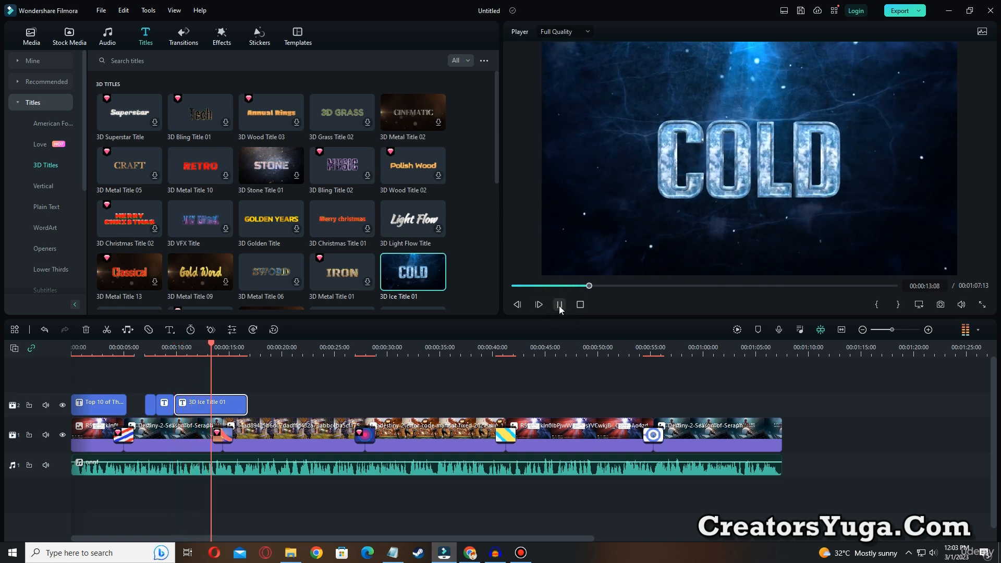
{"action": "left_click", "coordinate": [559, 306]}
Switch to the Notepad notes and copy the file name cache_phr_0000ef29
{"action": "left_click", "coordinate": [392, 552]}
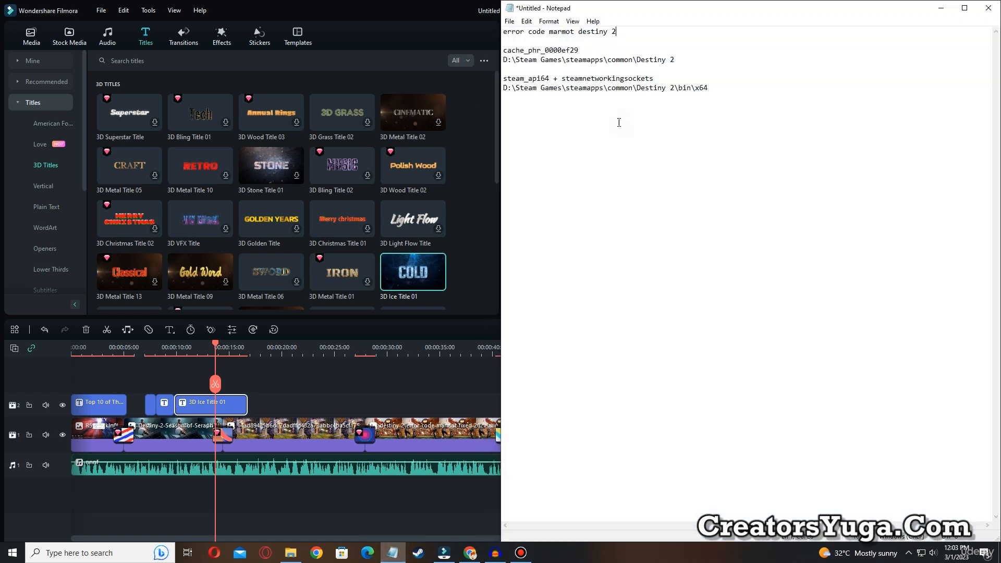
{"action": "left_click_drag", "start_coordinate": [551, 52], "coordinate": [496, 57]}
{"action": "key", "text": "ctrl+c"}
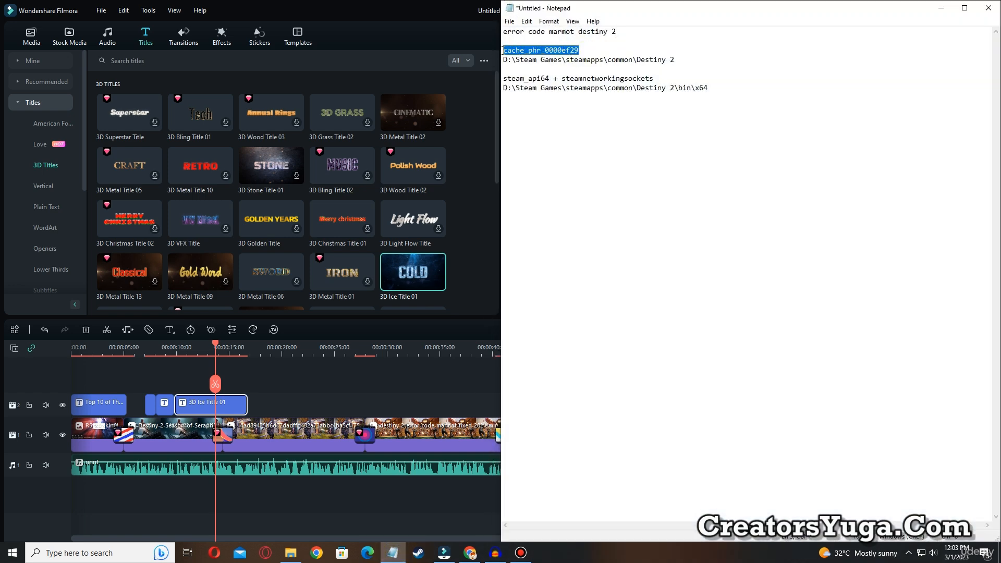
Replace COLD in the ice title with cache_phr_0000ef29, reduce it to font size 75 and recenter it in the frame
{"action": "left_click_drag", "start_coordinate": [217, 346], "coordinate": [180, 362]}
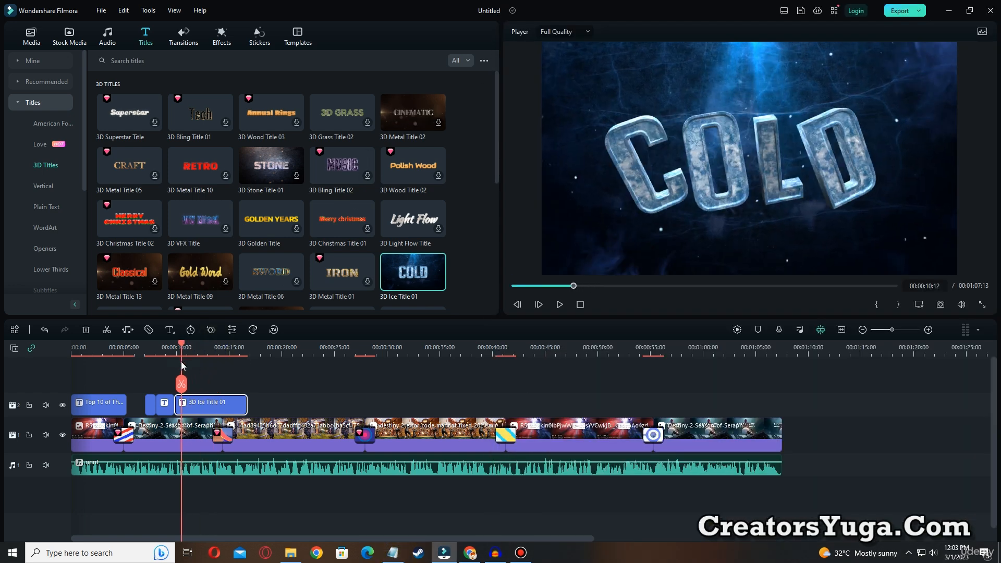
{"action": "double_click", "coordinate": [193, 407]}
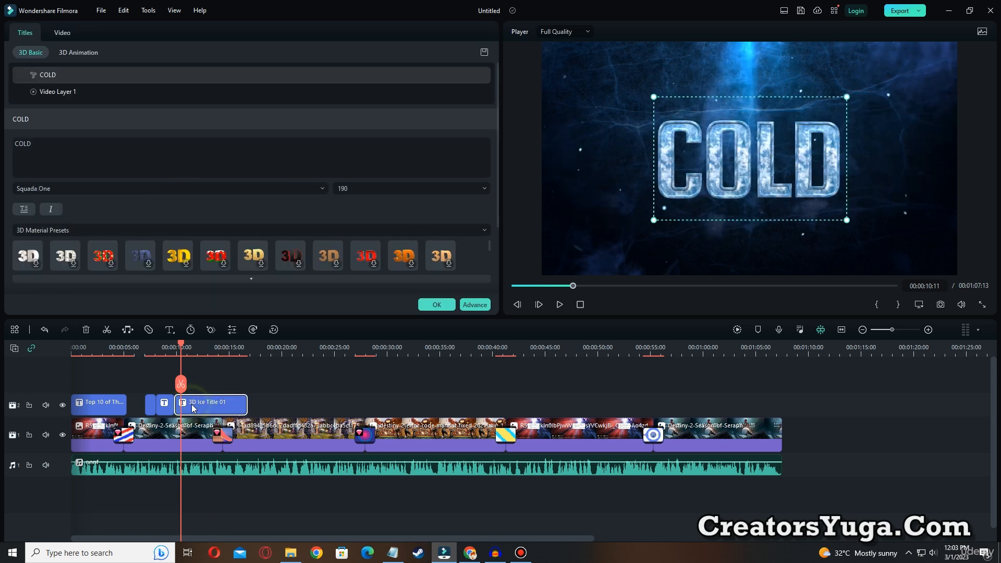
{"action": "double_click", "coordinate": [774, 161]}
{"action": "key", "text": "ctrl+v"}
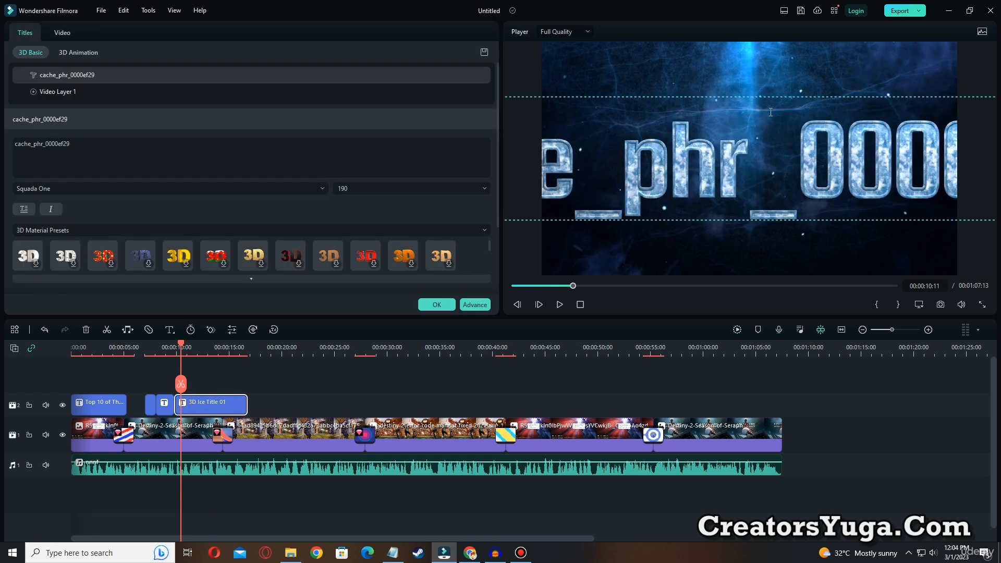
{"action": "left_click_drag", "start_coordinate": [729, 97], "coordinate": [998, 112]}
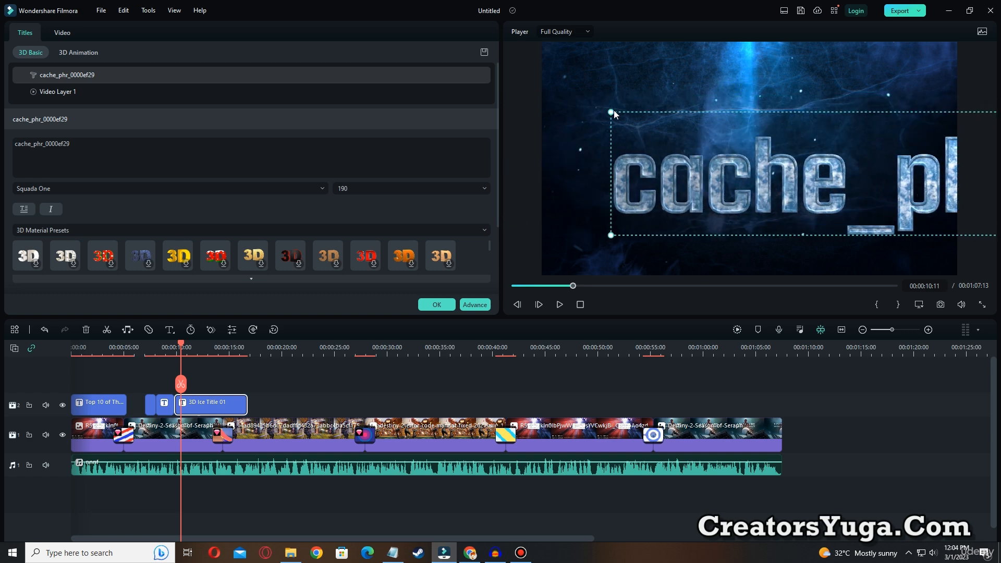
{"action": "left_click_drag", "start_coordinate": [612, 110], "coordinate": [669, 132]}
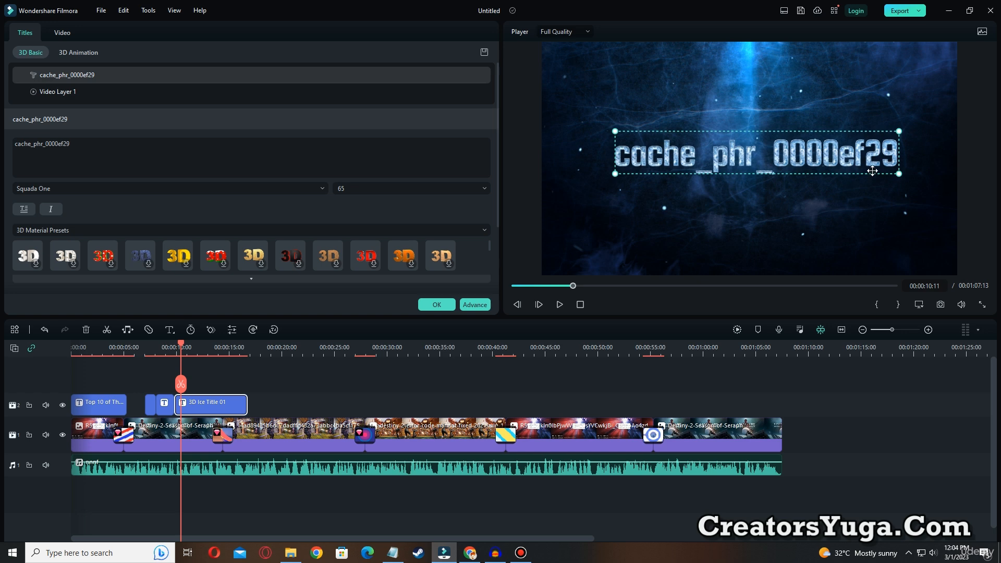
{"action": "left_click_drag", "start_coordinate": [900, 175], "coordinate": [944, 181]}
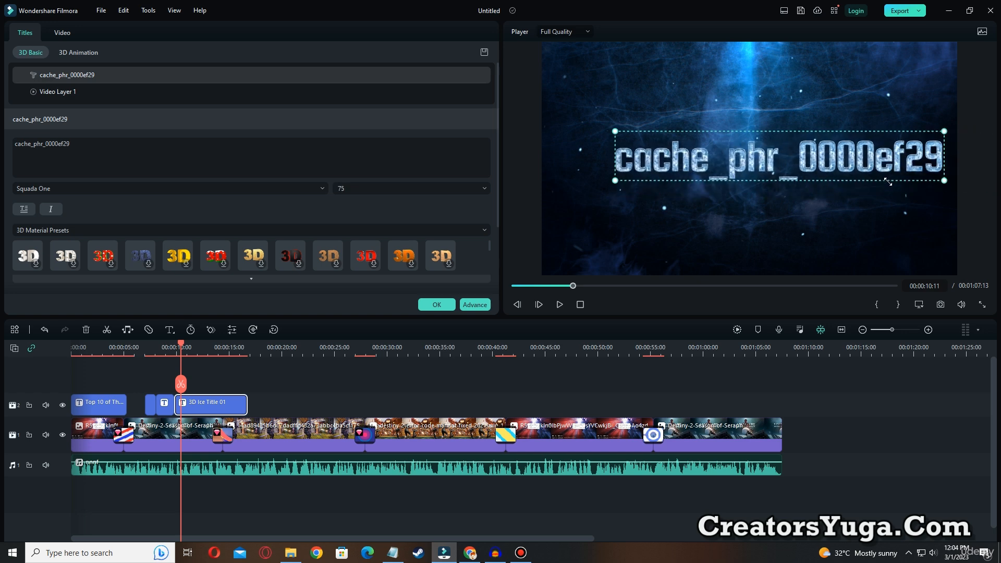
{"action": "left_click_drag", "start_coordinate": [871, 160], "coordinate": [853, 156]}
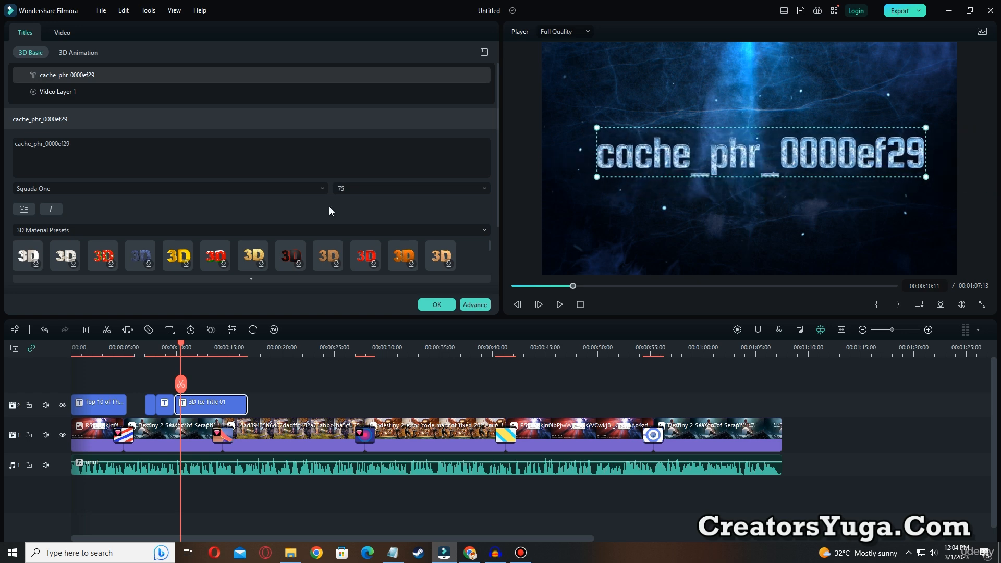
Preview the cache_phr_0000ef29 ice title against the voice-over from 00:00:09:16
{"action": "left_click_drag", "start_coordinate": [181, 348], "coordinate": [172, 347]}
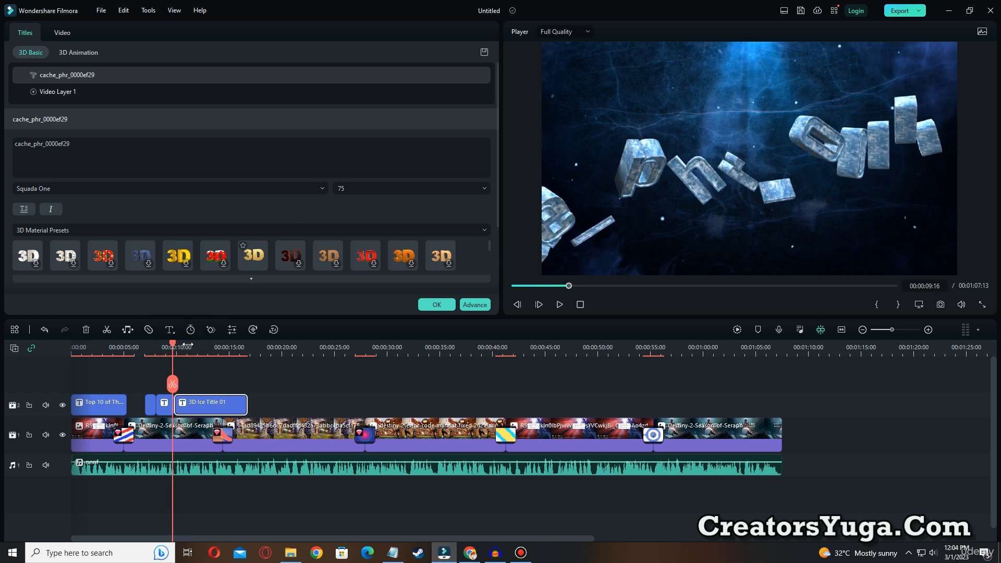
{"action": "left_click", "coordinate": [561, 305]}
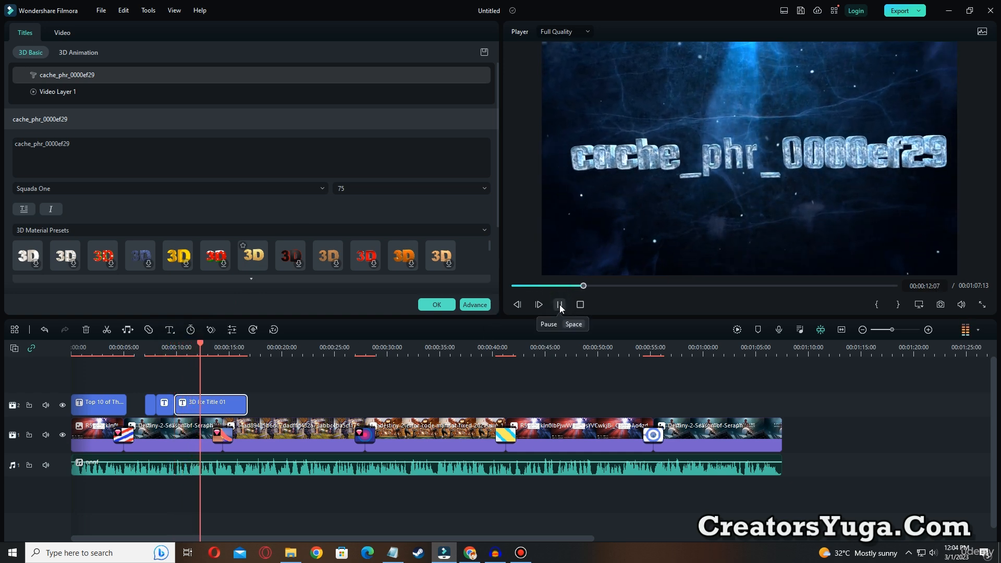
{"action": "left_click", "coordinate": [560, 304]}
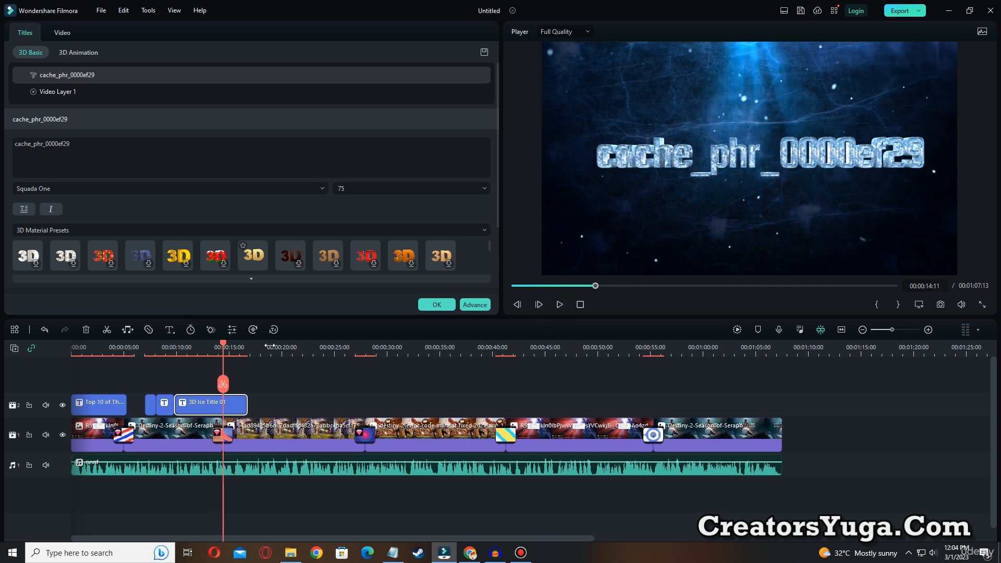
{"action": "left_click", "coordinate": [560, 304]}
{"action": "left_click", "coordinate": [560, 305]}
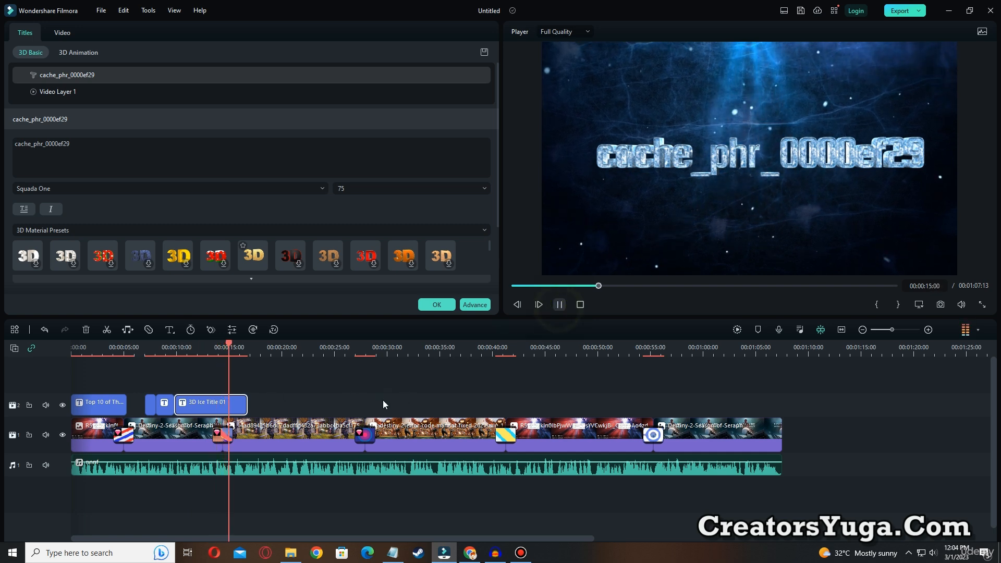
{"action": "left_click", "coordinate": [226, 406]}
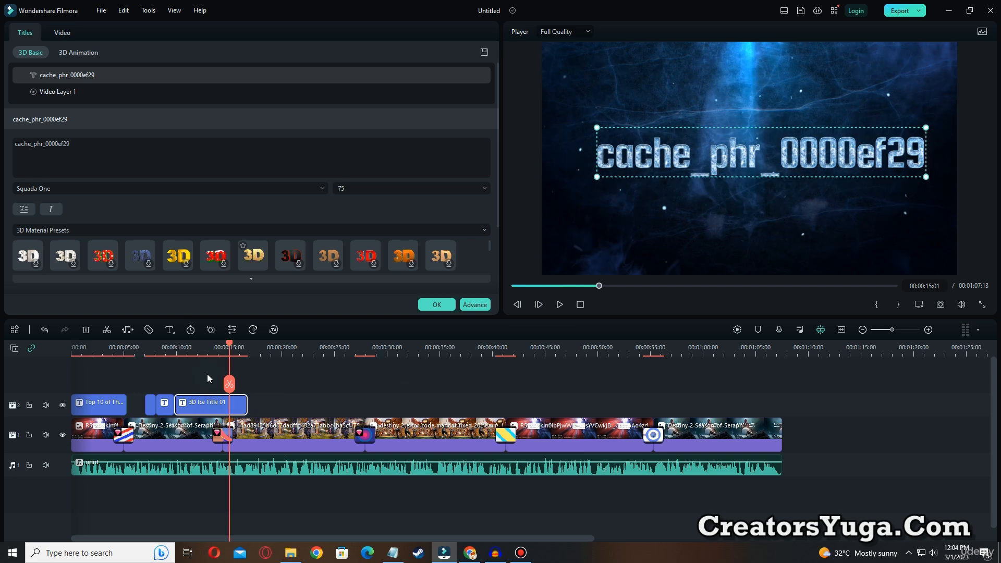
Try other 3D material presets on the cache_phr_0000ef29 ice title, ending with the white studded one
{"action": "left_click", "coordinate": [177, 255]}
{"action": "left_click_drag", "start_coordinate": [227, 342], "coordinate": [195, 346]}
{"action": "double_click", "coordinate": [661, 160]}
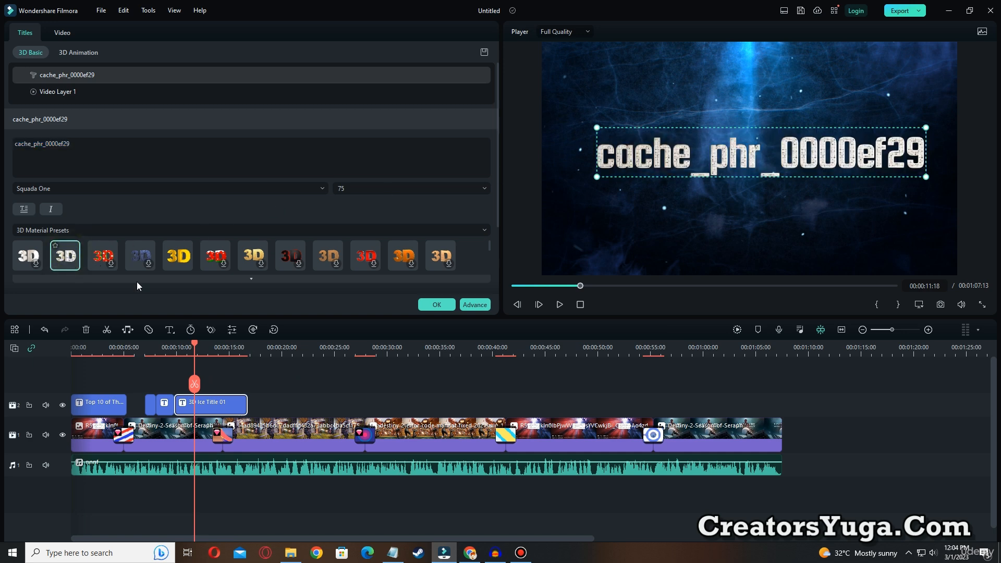
Preview the ice title with its white studded material and delete the title from the timeline
{"action": "left_click_drag", "start_coordinate": [196, 344], "coordinate": [171, 353]}
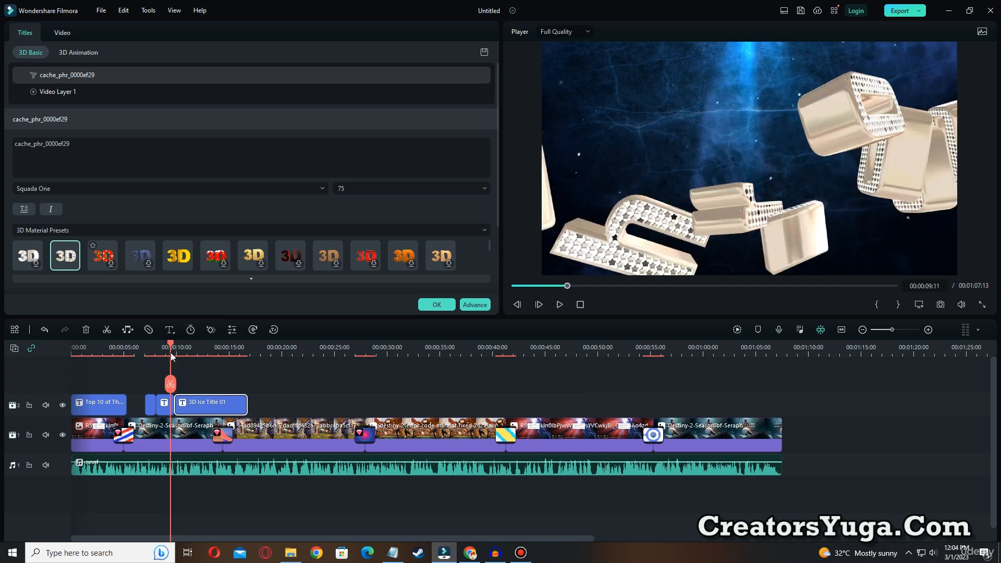
{"action": "left_click", "coordinate": [559, 305]}
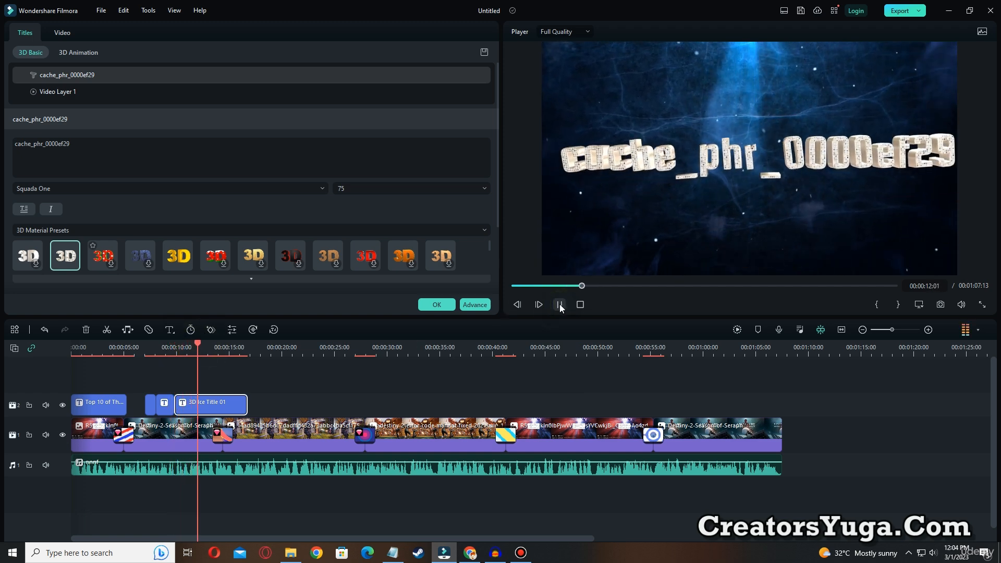
{"action": "left_click", "coordinate": [559, 304]}
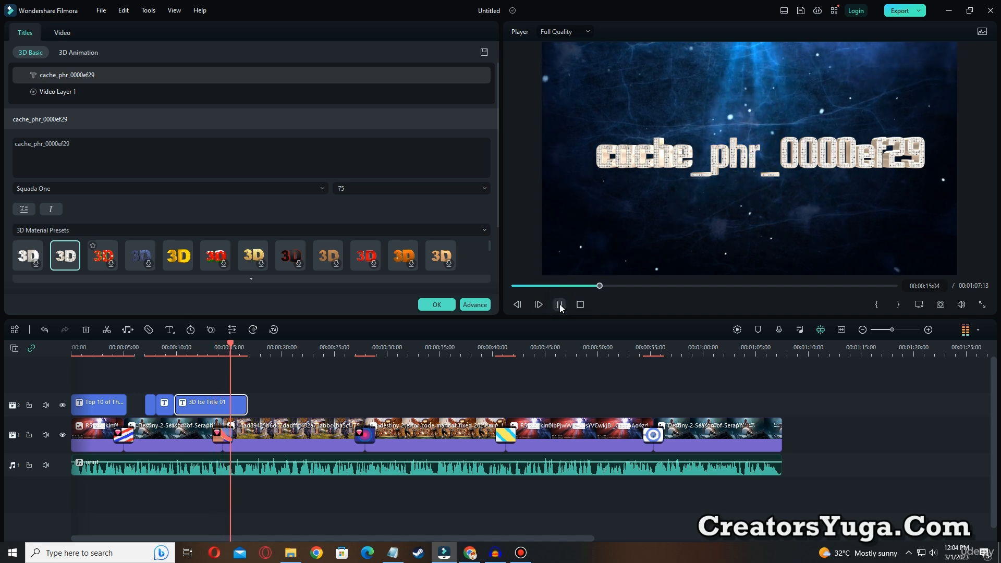
{"action": "left_click", "coordinate": [559, 304]}
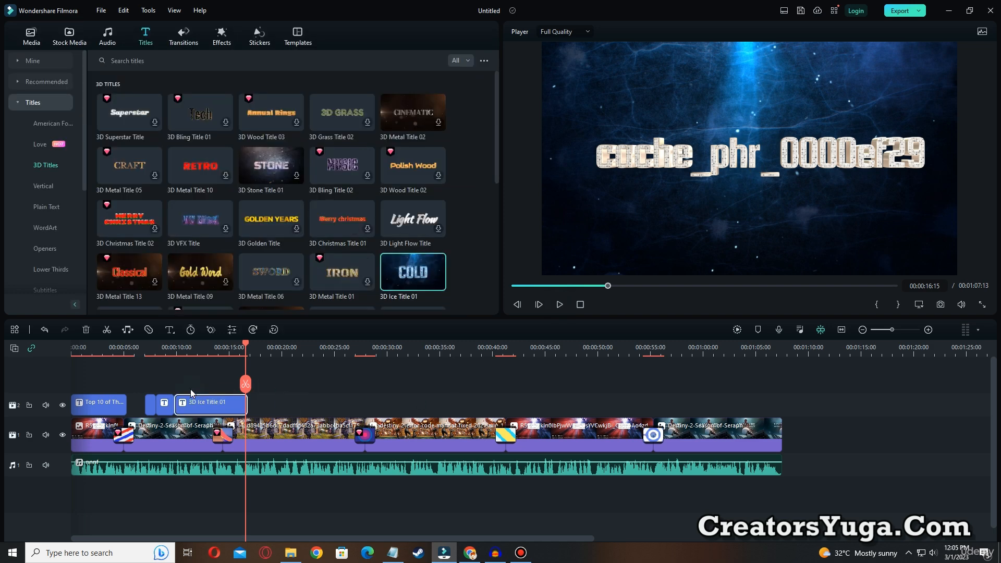
{"action": "key", "text": "Delete"}
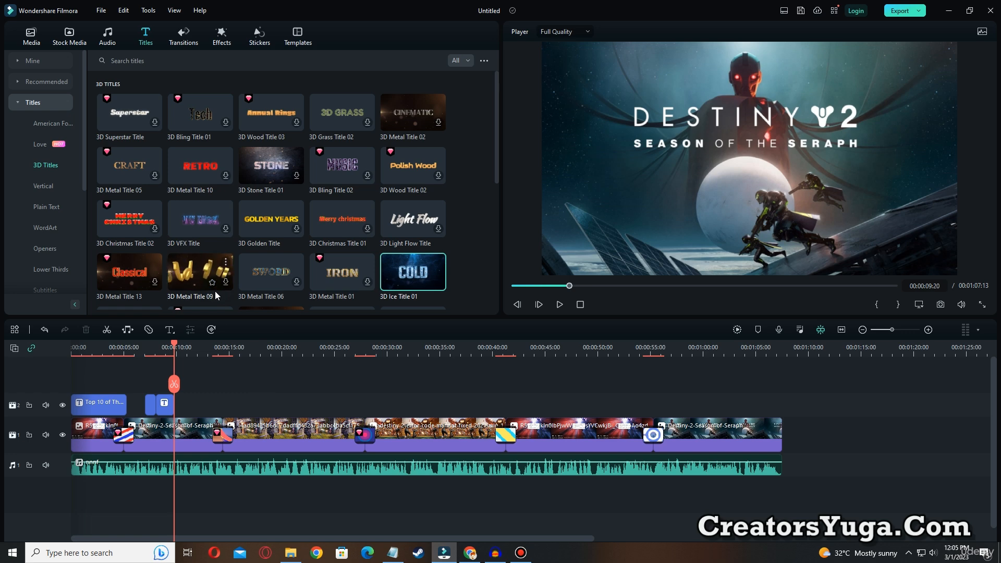
Place the 3D Golden Title right after DELETE 3 FILES at 00:00:09:20 and preview it
{"action": "left_click", "coordinate": [268, 227]}
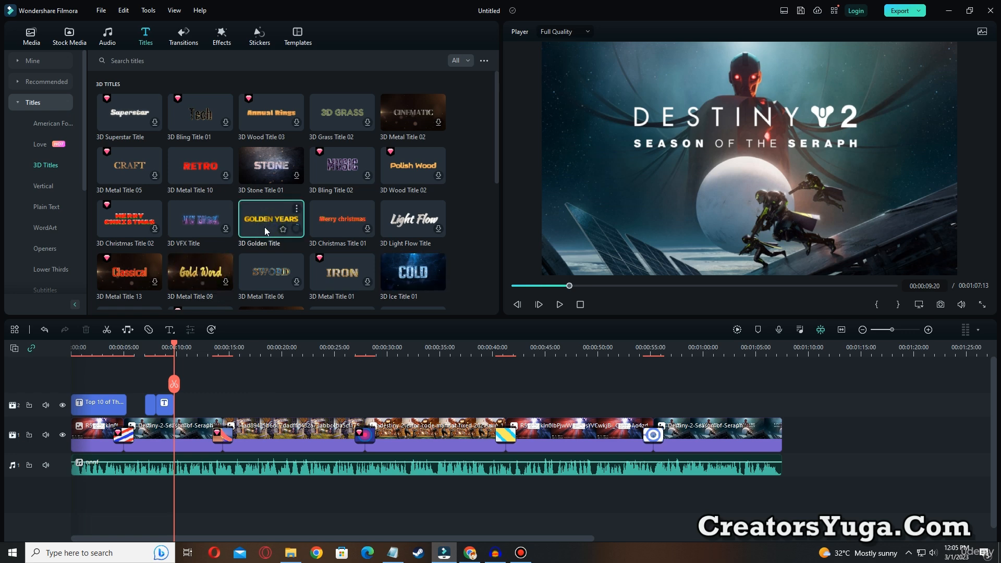
{"action": "left_click_drag", "start_coordinate": [264, 227], "coordinate": [184, 405]}
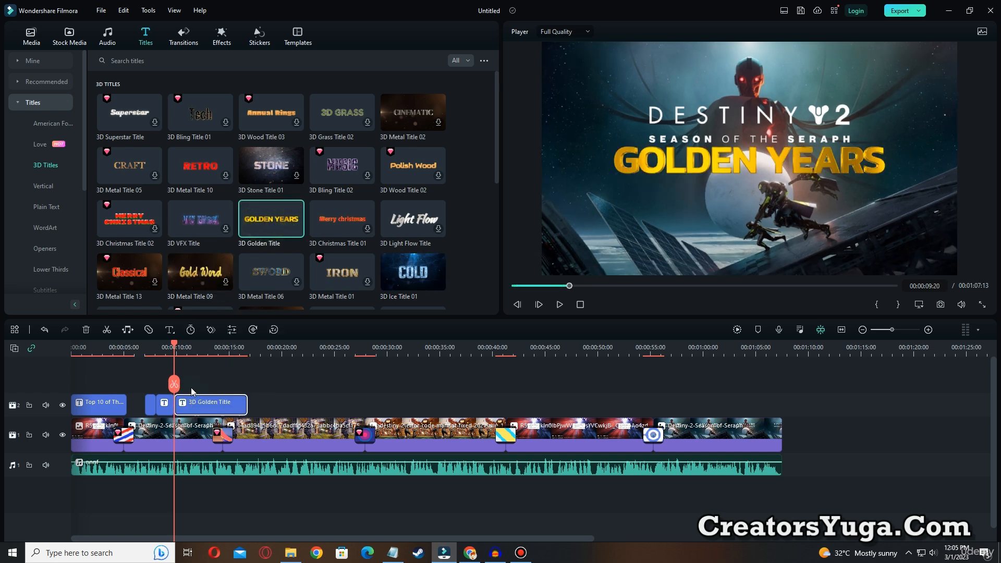
{"action": "left_click", "coordinate": [560, 305]}
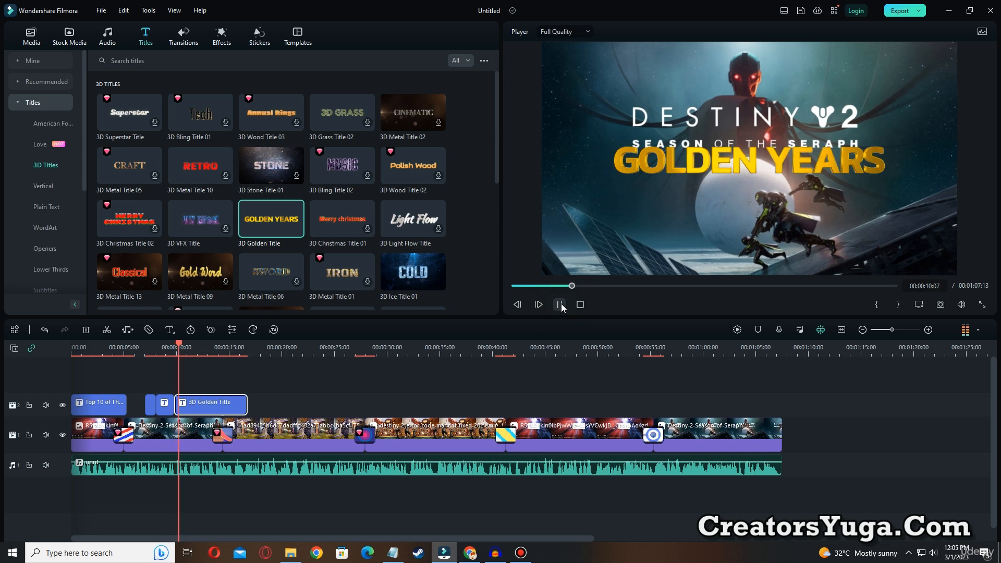
Replace the GOLDEN YEARS text with cache_phr_0000ef29, move it below the SEASON OF THE SERAPH line, and preview it
{"action": "left_click", "coordinate": [735, 166]}
{"action": "double_click", "coordinate": [736, 166]}
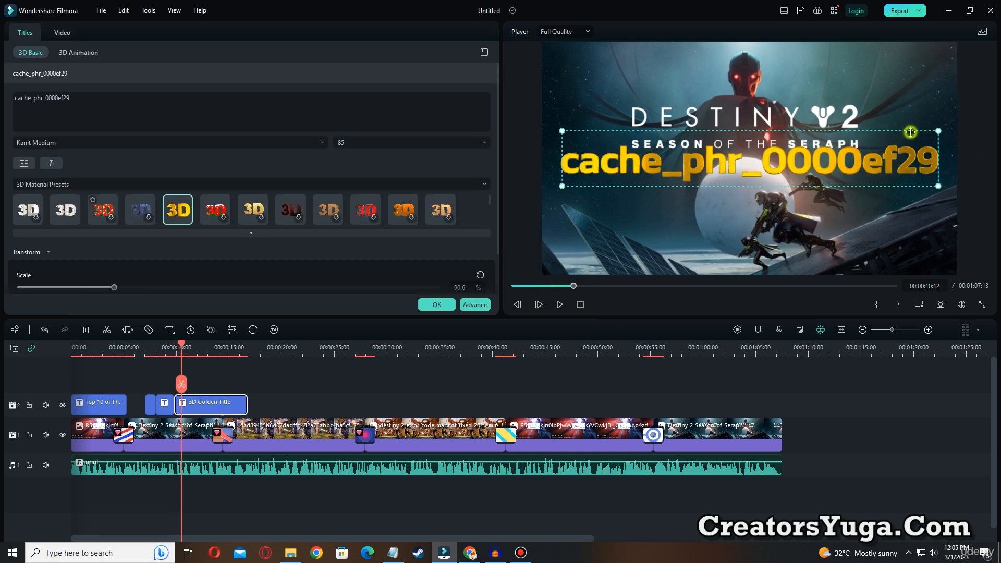
{"action": "left_click_drag", "start_coordinate": [911, 132], "coordinate": [906, 170]}
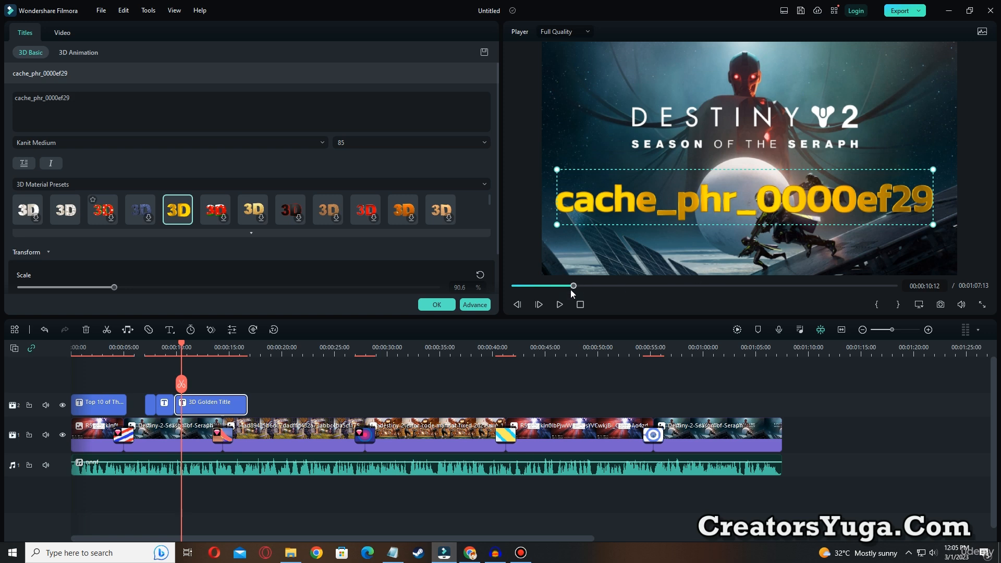
{"action": "left_click", "coordinate": [437, 305]}
{"action": "left_click", "coordinate": [560, 305]}
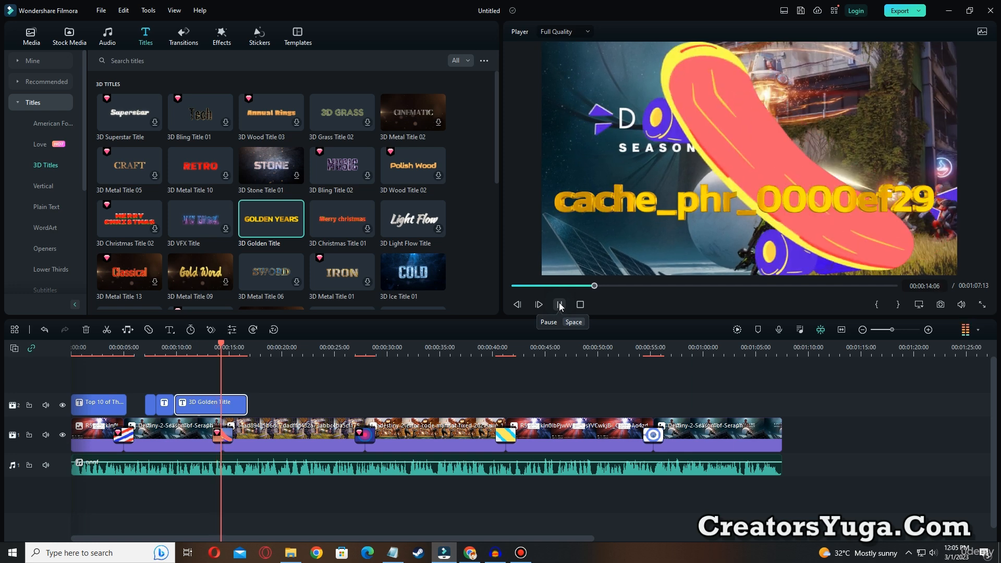
Stop the preview, split the 3D Golden Title at 00:00:15:10 and delete the part after the cut
{"action": "left_click", "coordinate": [559, 305]}
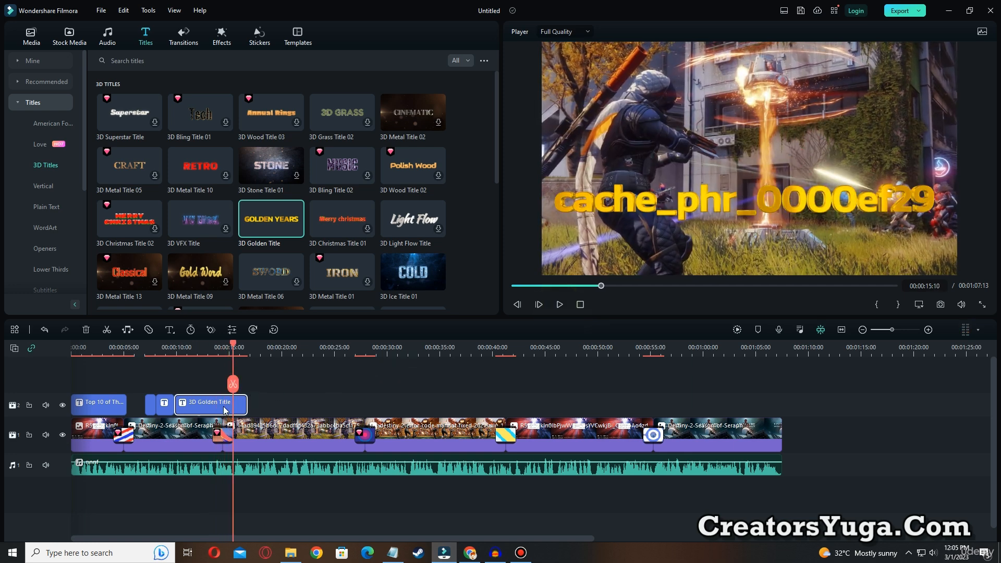
{"action": "left_click", "coordinate": [233, 385]}
{"action": "left_click", "coordinate": [242, 407]}
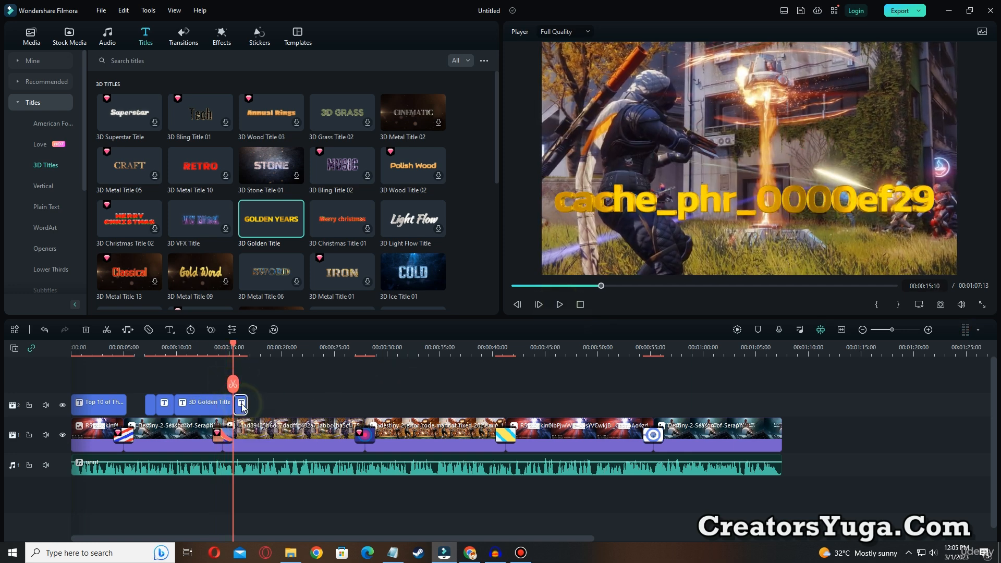
{"action": "key", "text": "Delete"}
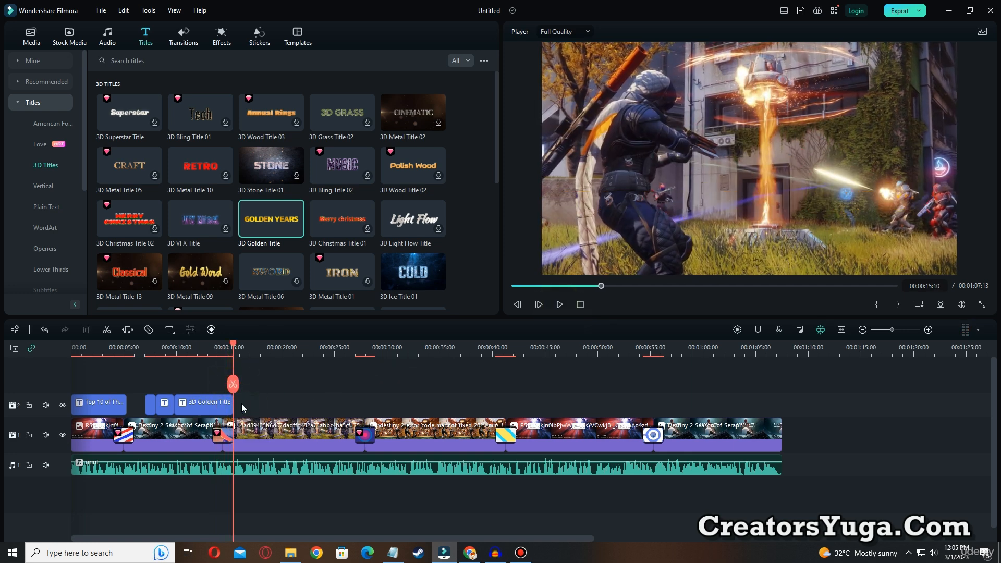
Switch to Notepad, copy the path D:\Steam Games\steamapps\common\Destiny 2, and return to Filmora
{"action": "left_click", "coordinate": [392, 553]}
{"action": "left_click_drag", "start_coordinate": [505, 60], "coordinate": [671, 65]}
{"action": "key", "text": "ctrl+c"}
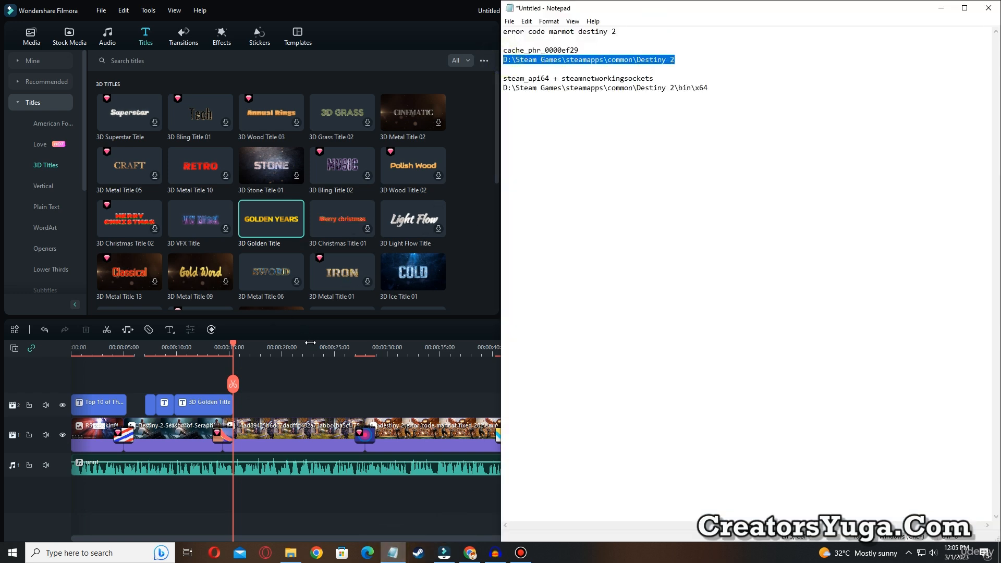
{"action": "left_click", "coordinate": [373, 401]}
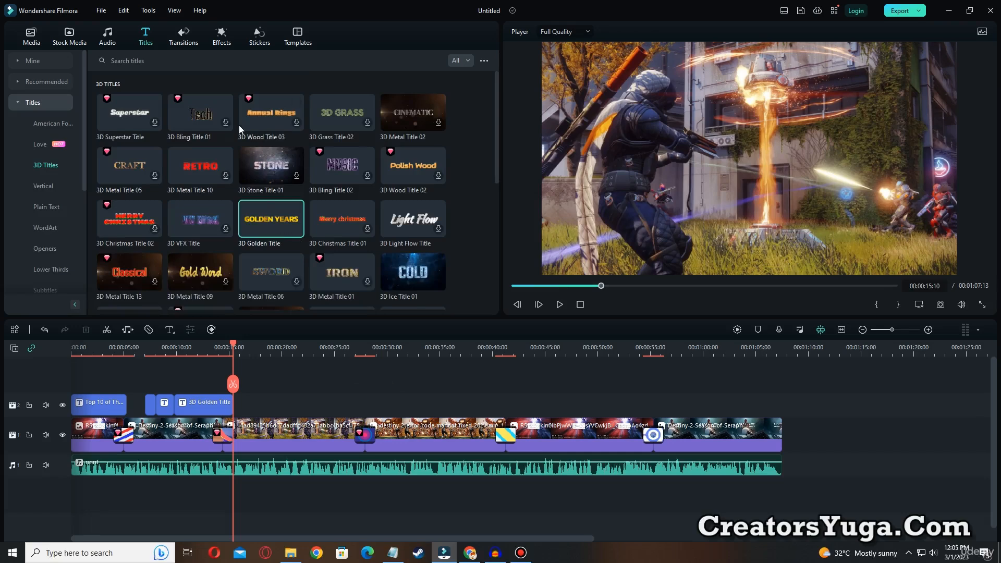
Place the WordArt title Sport Title 02 right after the 3D Golden Title at 00:00:15:10
{"action": "scroll", "coordinate": [254, 199], "scroll_direction": "down", "scroll_amount": 10}
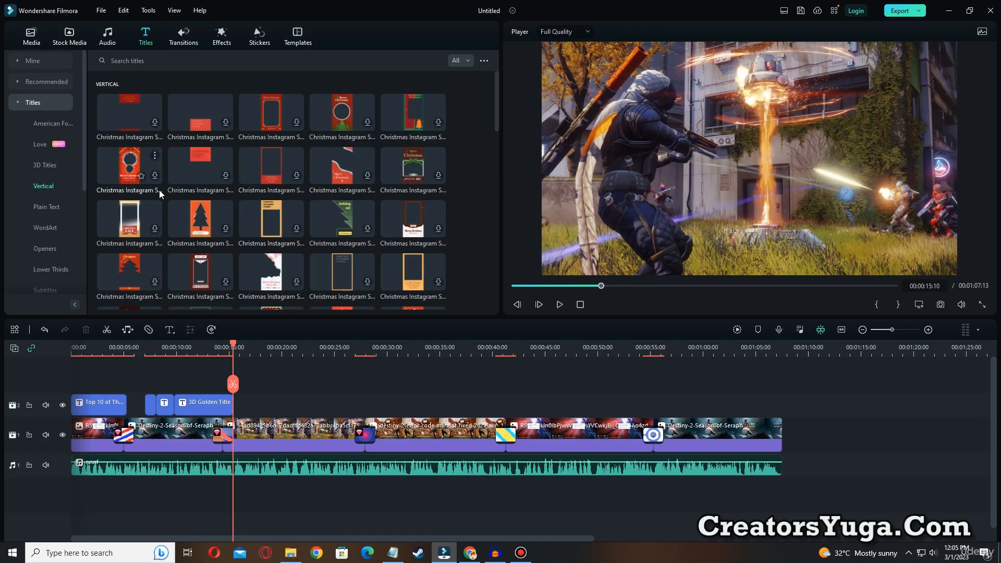
{"action": "left_click", "coordinate": [37, 166]}
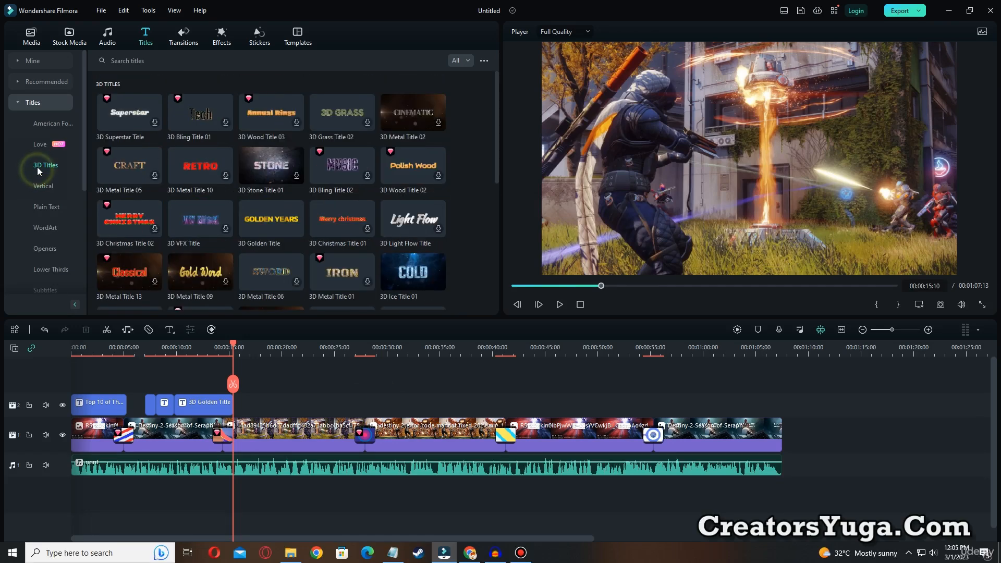
{"action": "left_click", "coordinate": [45, 228]}
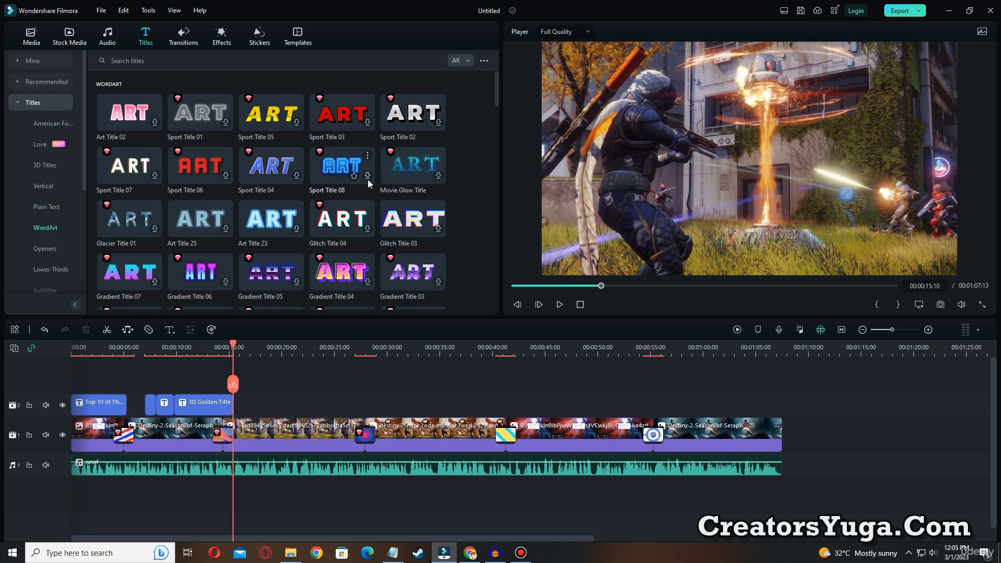
{"action": "left_click", "coordinate": [404, 123]}
{"action": "left_click_drag", "start_coordinate": [404, 123], "coordinate": [245, 409]}
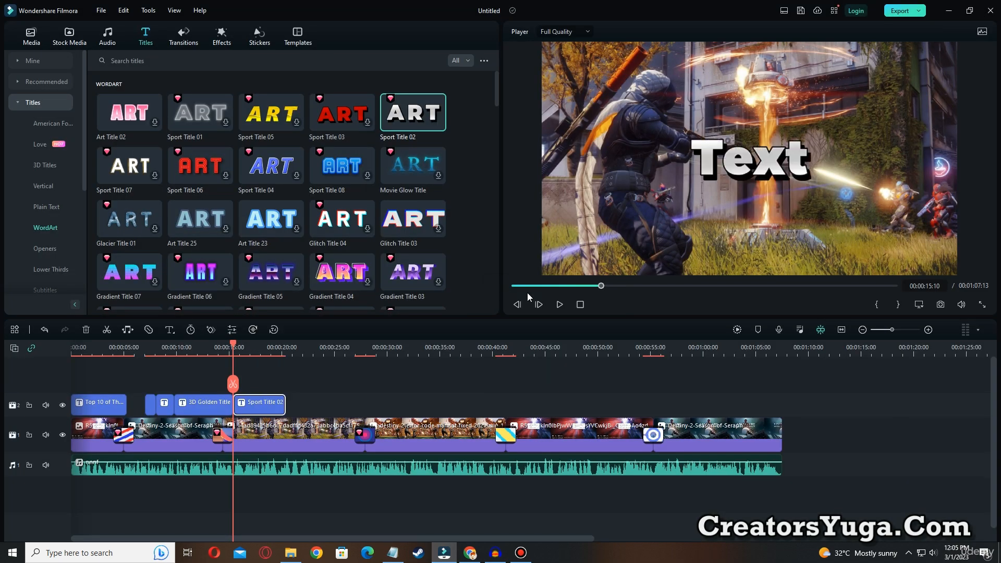
Replace the Sport Title 02 text with D:\Steam Games\steamapps\common\Destiny 2, breaking the line before "common"
{"action": "double_click", "coordinate": [788, 156]}
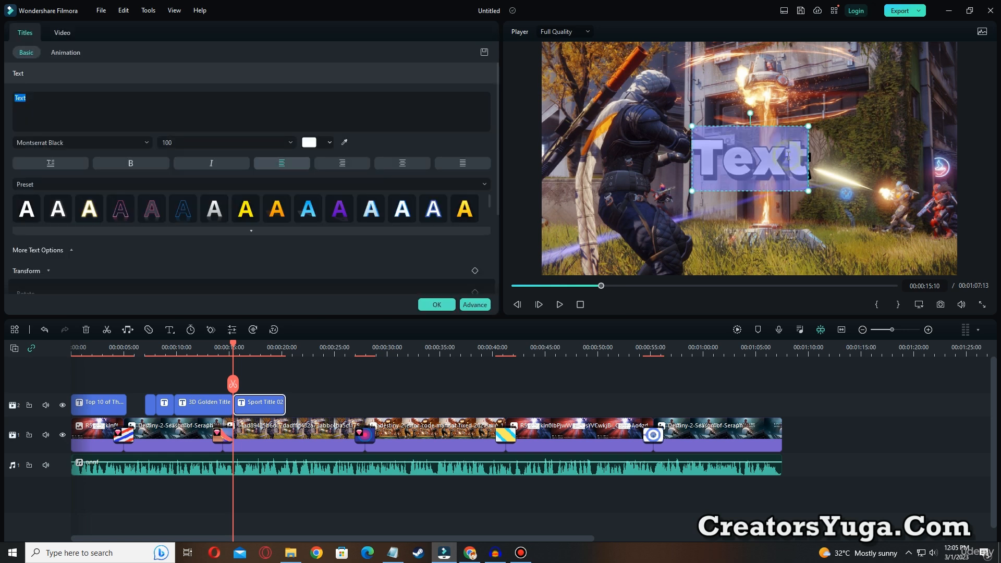
{"action": "key", "text": "ctrl+v"}
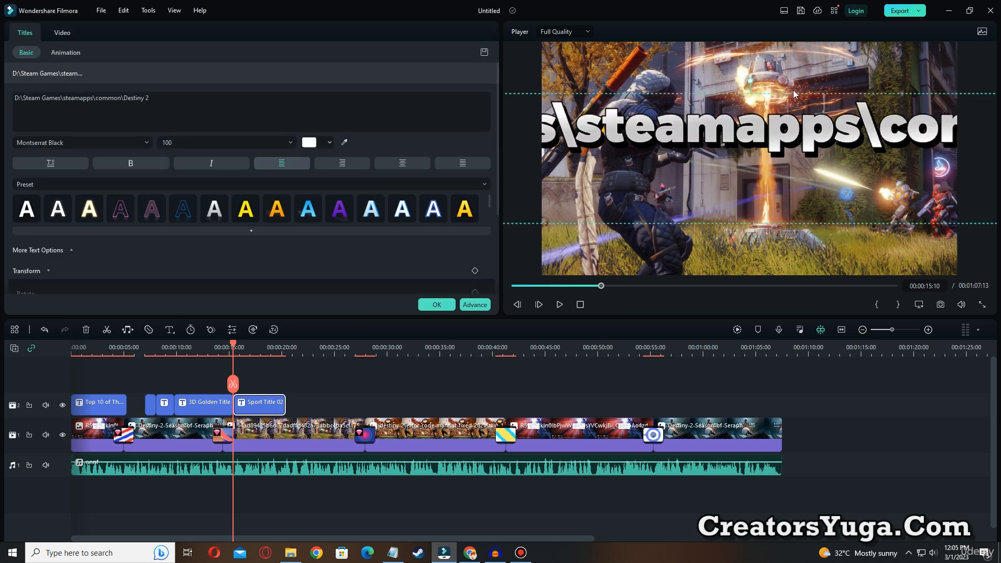
{"action": "left_click", "coordinate": [97, 99]}
{"action": "key", "text": "Return"}
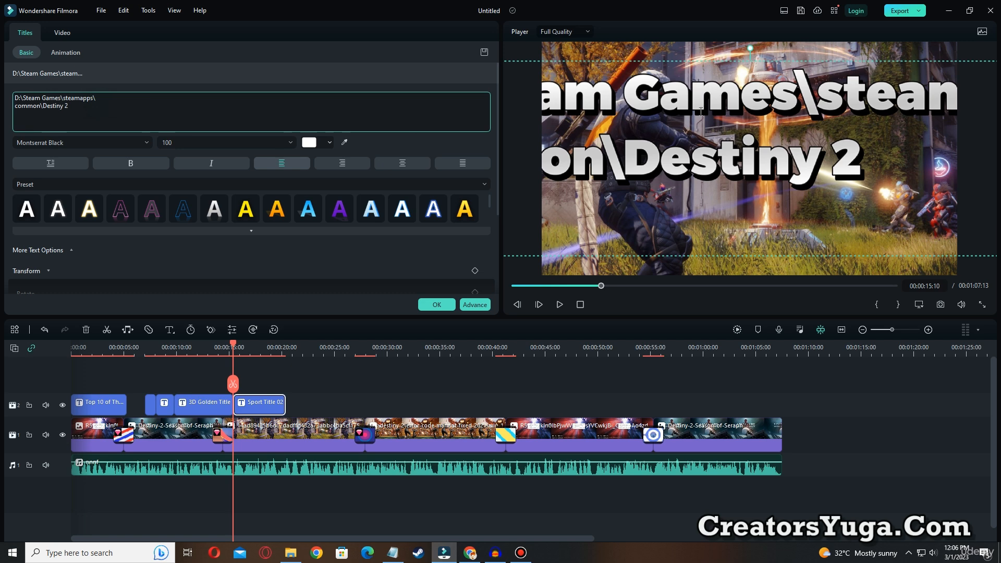
Shrink the Destiny 2 path title to font size 50 and place it in the lower half of the frame
{"action": "left_click_drag", "start_coordinate": [639, 61], "coordinate": [572, 165]}
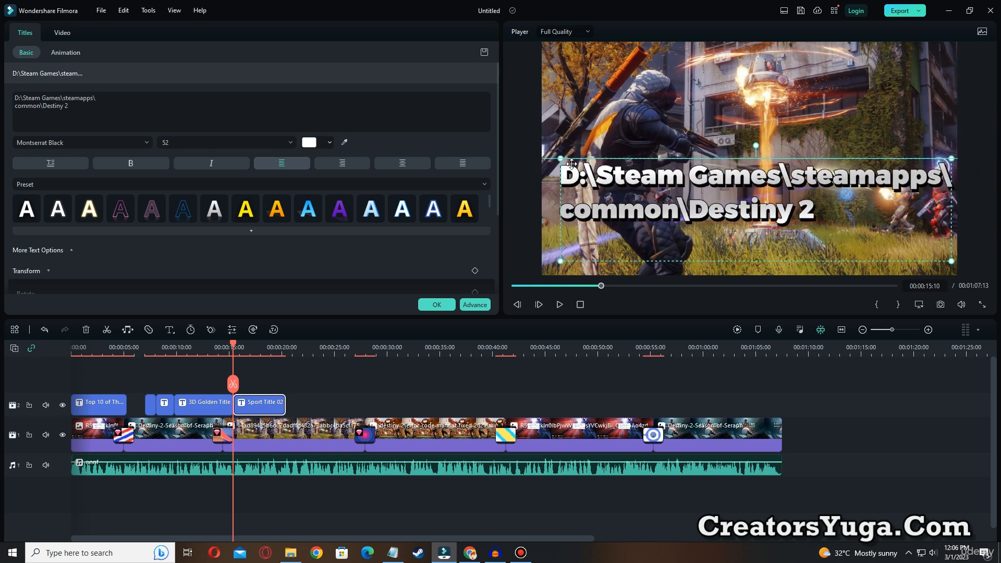
{"action": "left_click_drag", "start_coordinate": [950, 159], "coordinate": [925, 164]}
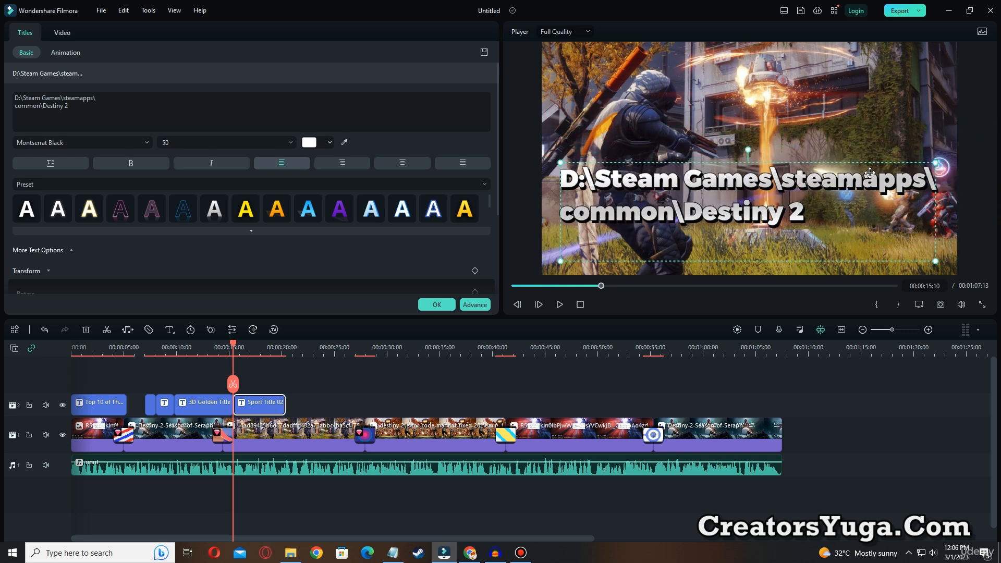
{"action": "left_click_drag", "start_coordinate": [786, 179], "coordinate": [788, 186]}
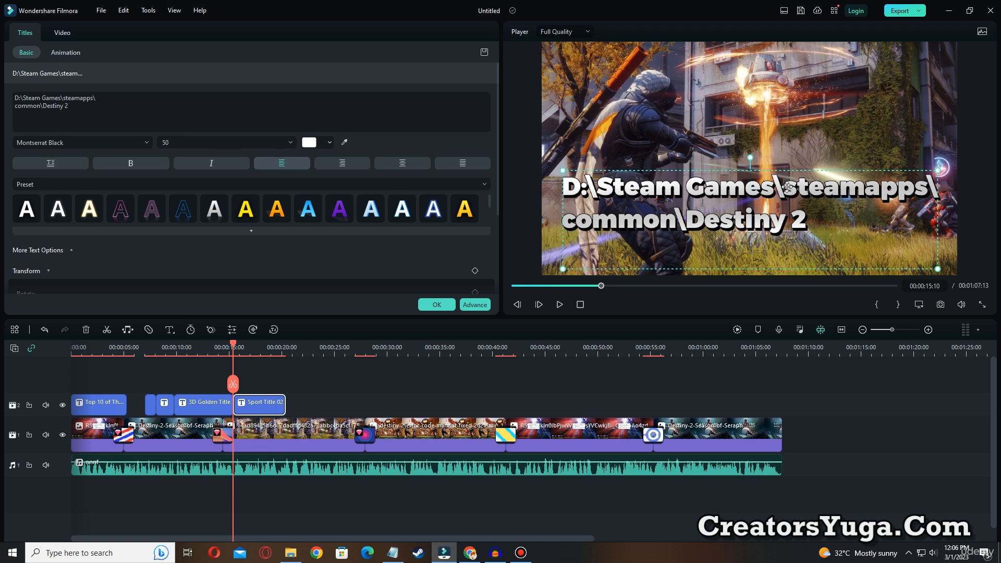
Try a light pink text color on only the "Steam Games" part of the path title
{"action": "double_click", "coordinate": [604, 188]}
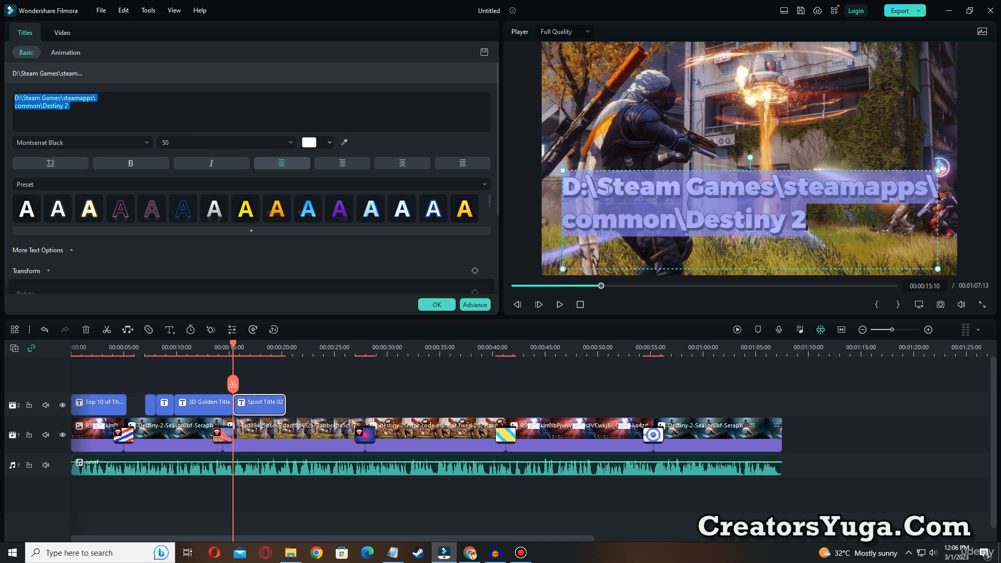
{"action": "left_click", "coordinate": [604, 188]}
{"action": "left_click_drag", "start_coordinate": [603, 188], "coordinate": [774, 191]}
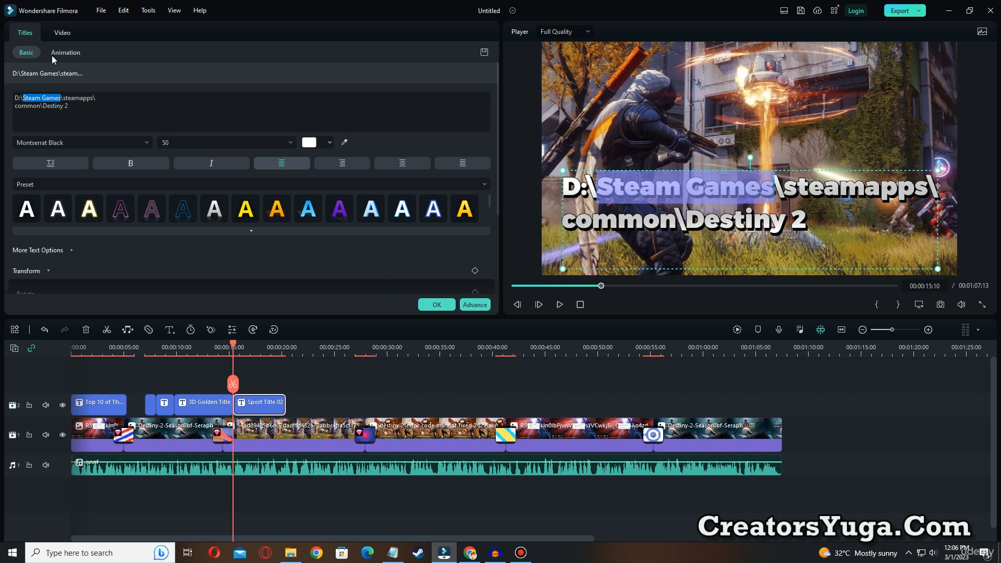
{"action": "left_click", "coordinate": [309, 144]}
{"action": "left_click", "coordinate": [330, 161]}
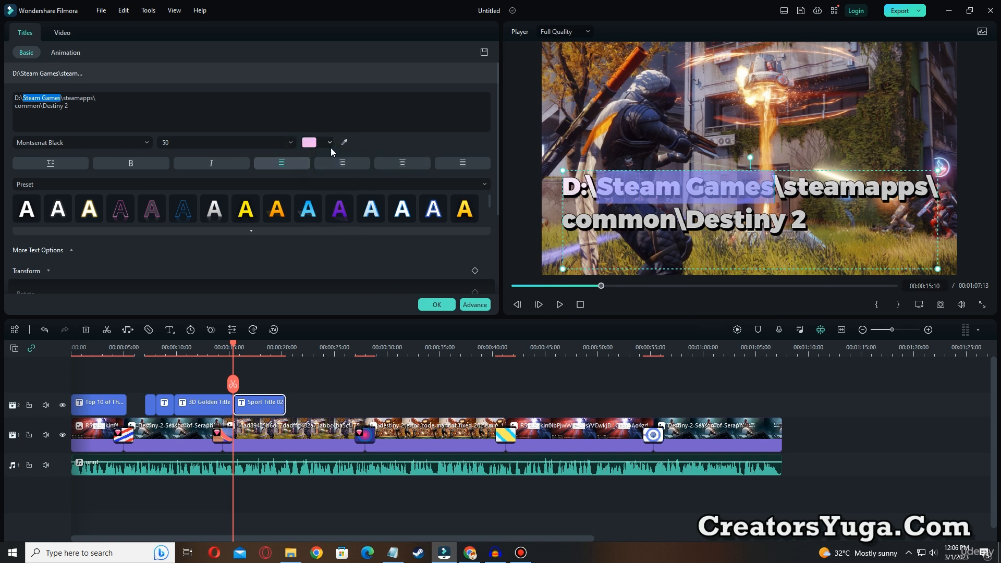
{"action": "left_click", "coordinate": [447, 184]}
{"action": "left_click", "coordinate": [452, 125]}
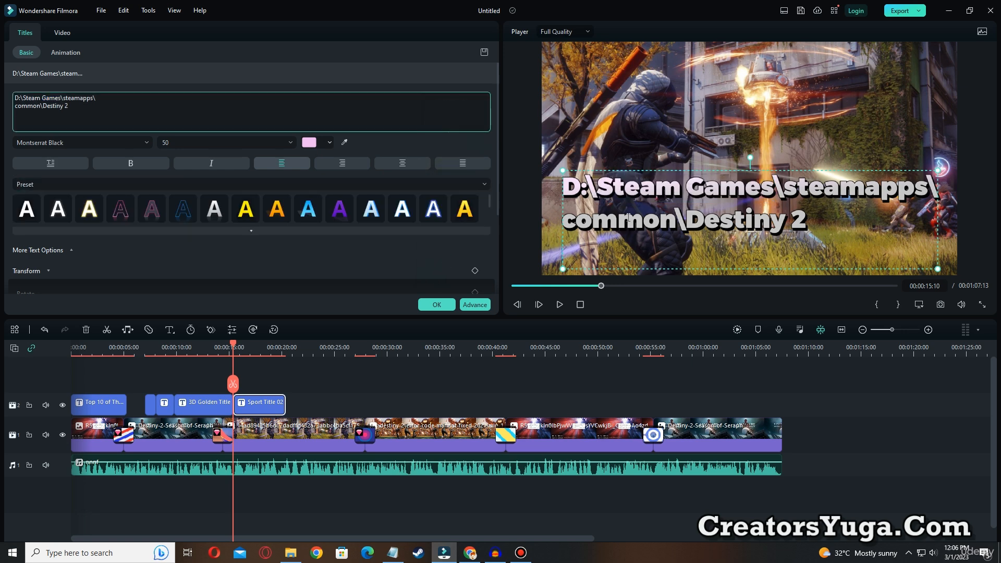
Try several text style presets on the path title, ending with the yellow one with a dark shadow
{"action": "left_click", "coordinate": [465, 210]}
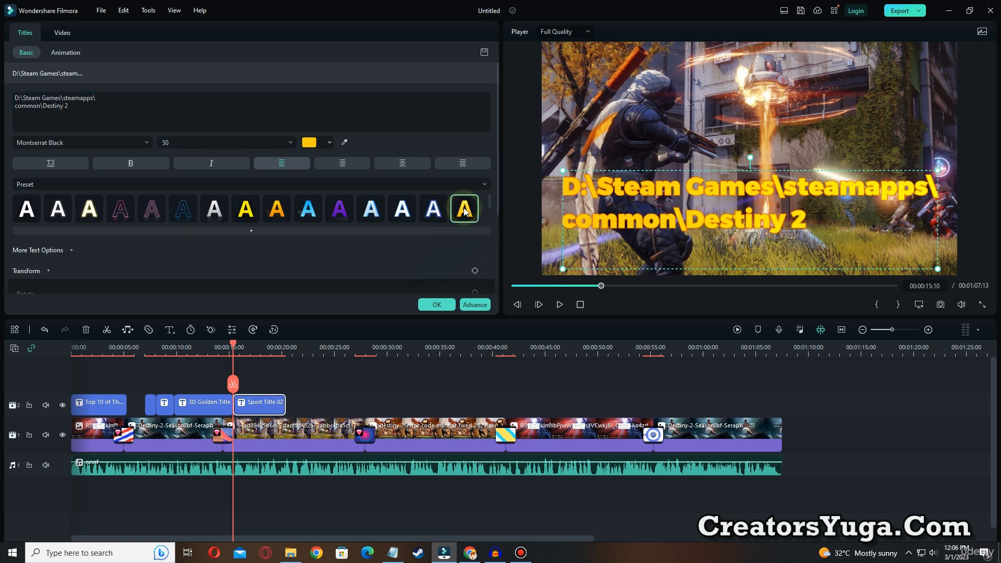
{"action": "left_click", "coordinate": [402, 209]}
{"action": "left_click", "coordinate": [214, 210]}
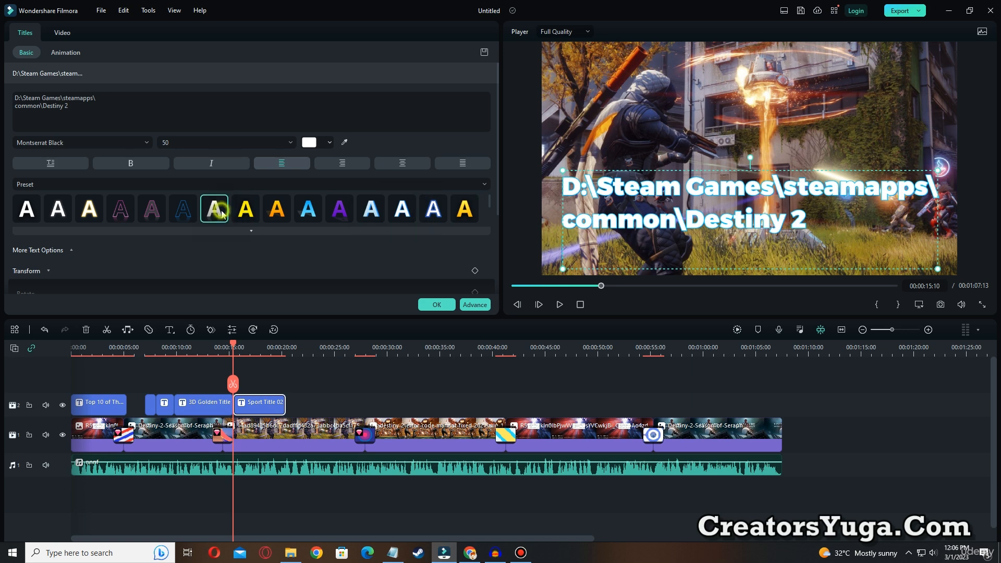
{"action": "left_click", "coordinate": [245, 209]}
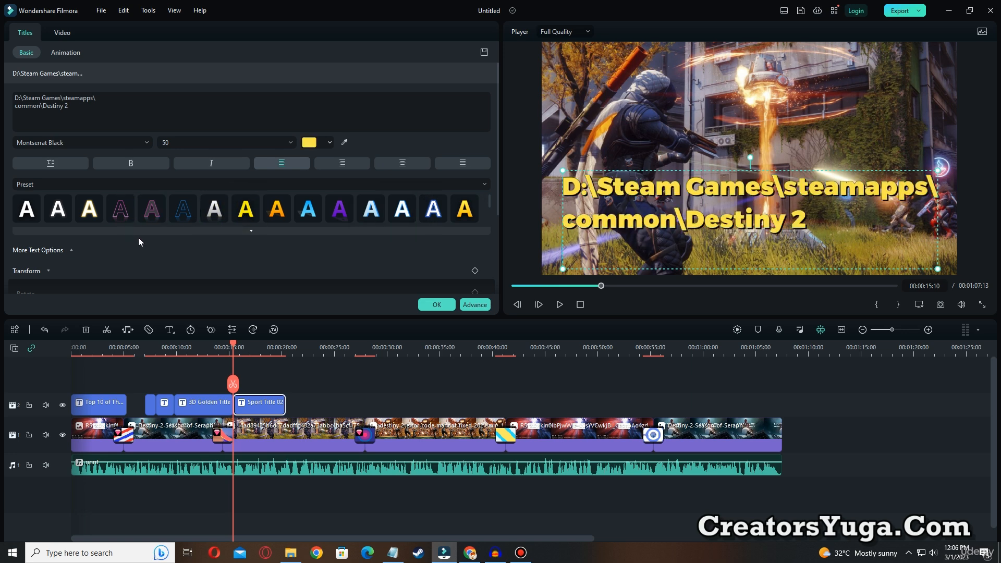
Preview the path title against the voice-over, extend its clip to end at 00:00:35:01, and apply the title settings
{"action": "left_click", "coordinate": [560, 307]}
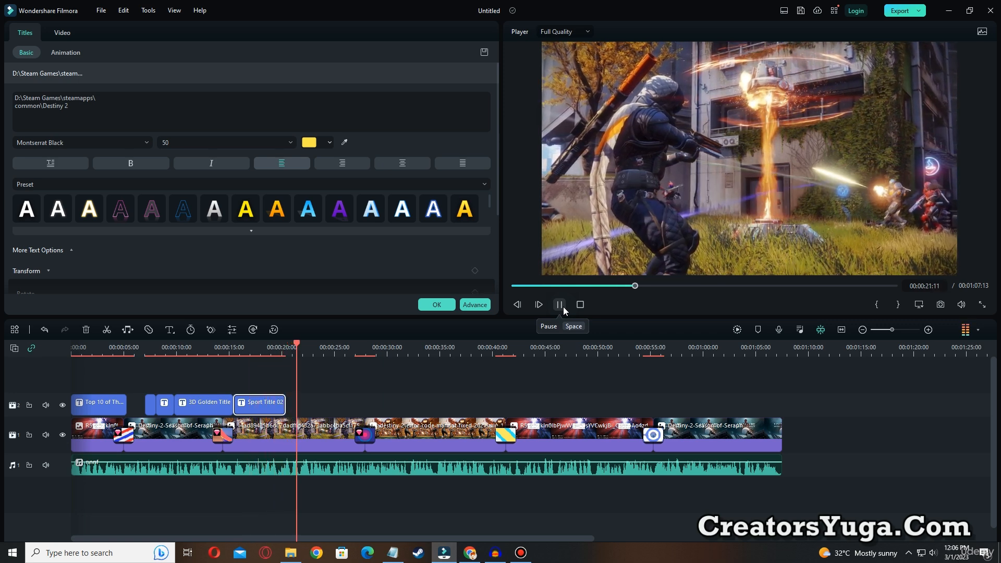
{"action": "left_click", "coordinate": [559, 305]}
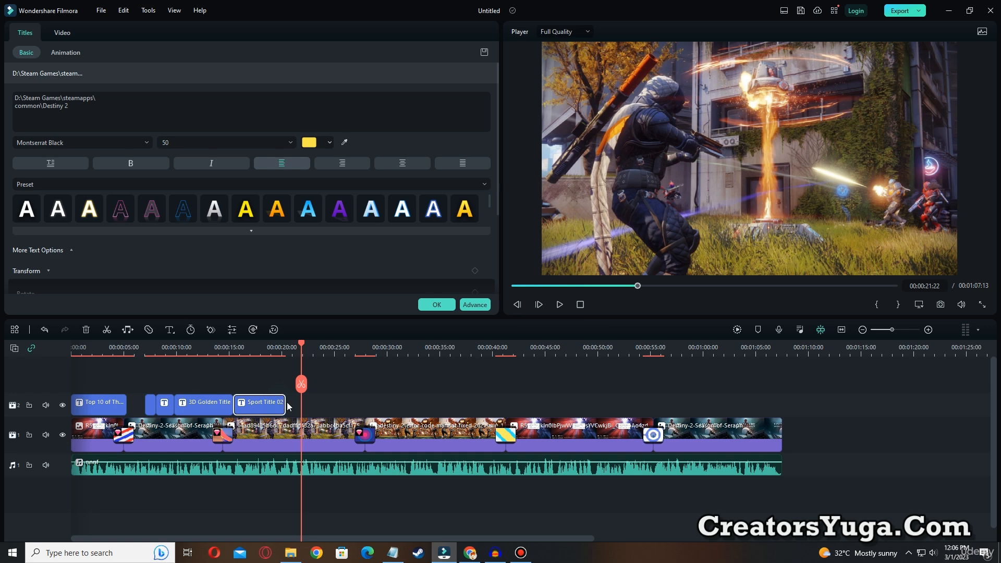
{"action": "left_click_drag", "start_coordinate": [284, 403], "coordinate": [333, 405]}
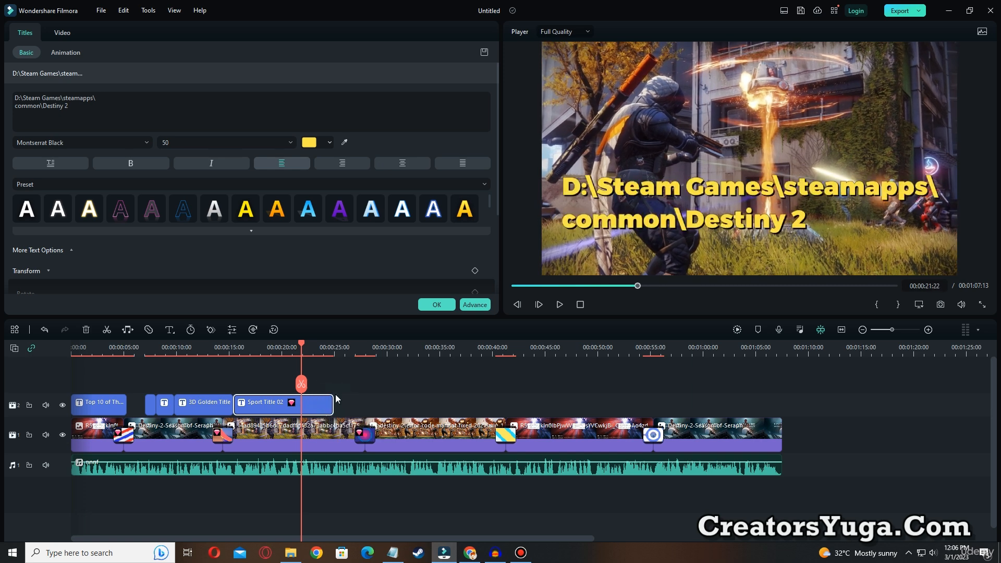
{"action": "left_click", "coordinate": [559, 307]}
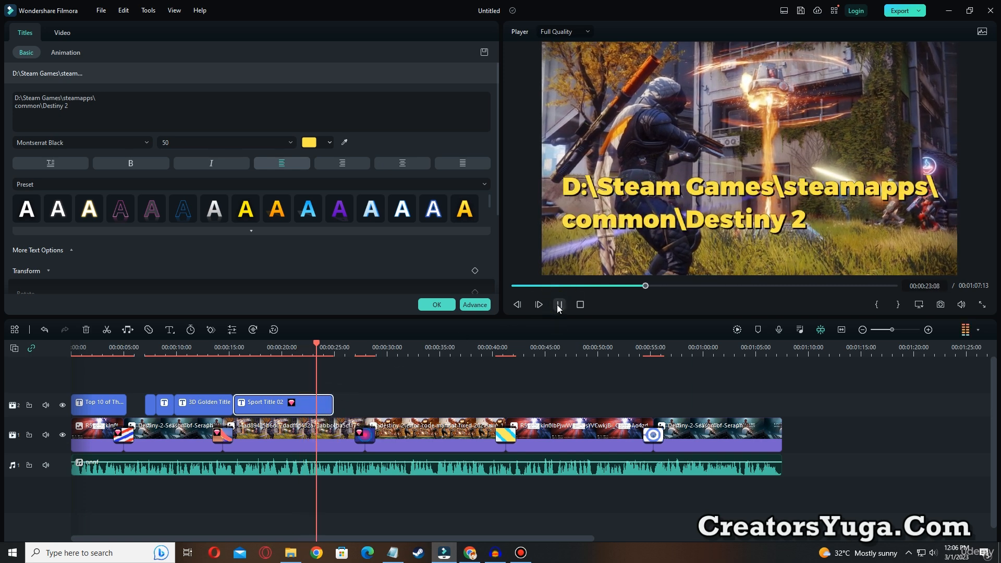
{"action": "left_click", "coordinate": [559, 305]}
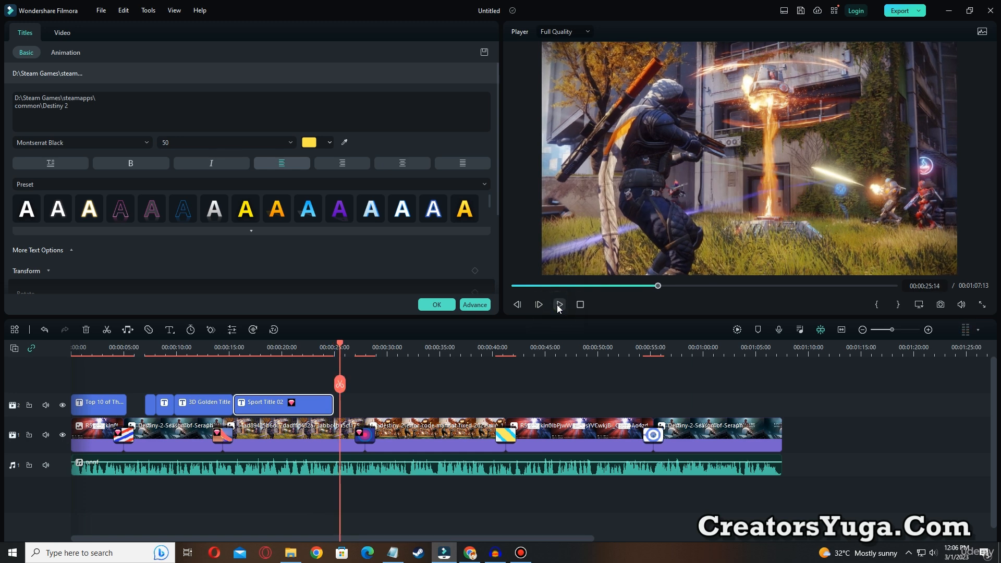
{"action": "left_click", "coordinate": [440, 348]}
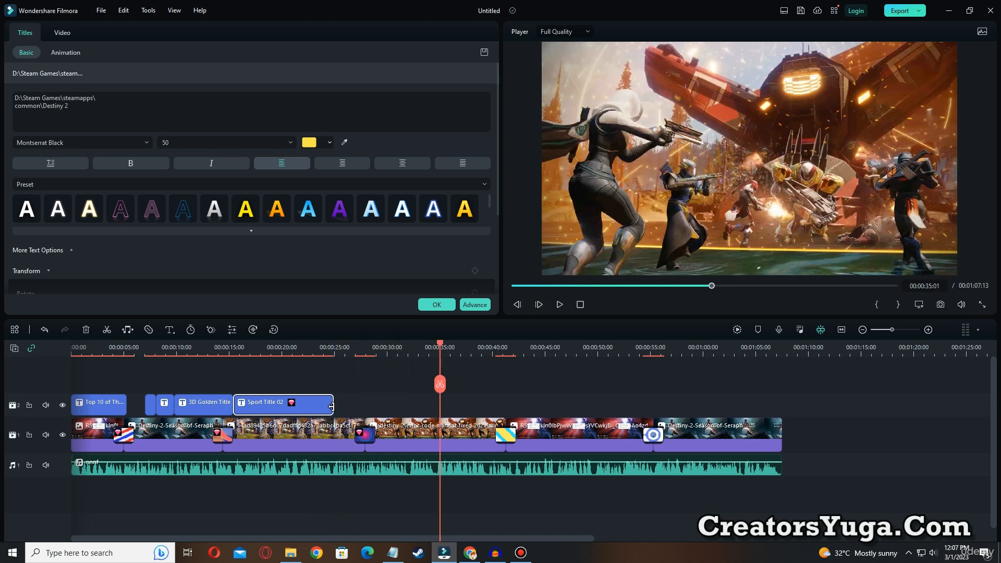
{"action": "left_click_drag", "start_coordinate": [331, 406], "coordinate": [439, 407]}
{"action": "left_click", "coordinate": [441, 305]}
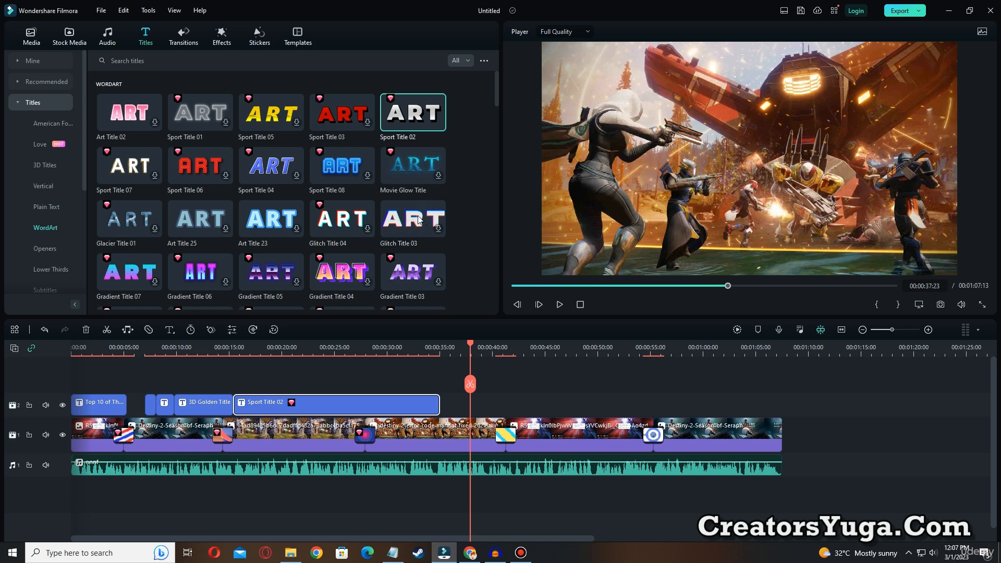
Place Glitch Title 03 at 00:00:37:23 with the text D:\Steam Games\steamapps\common\Destiny 2\bin\x64, breaking the line before "common"
{"action": "left_click_drag", "start_coordinate": [405, 225], "coordinate": [498, 406]}
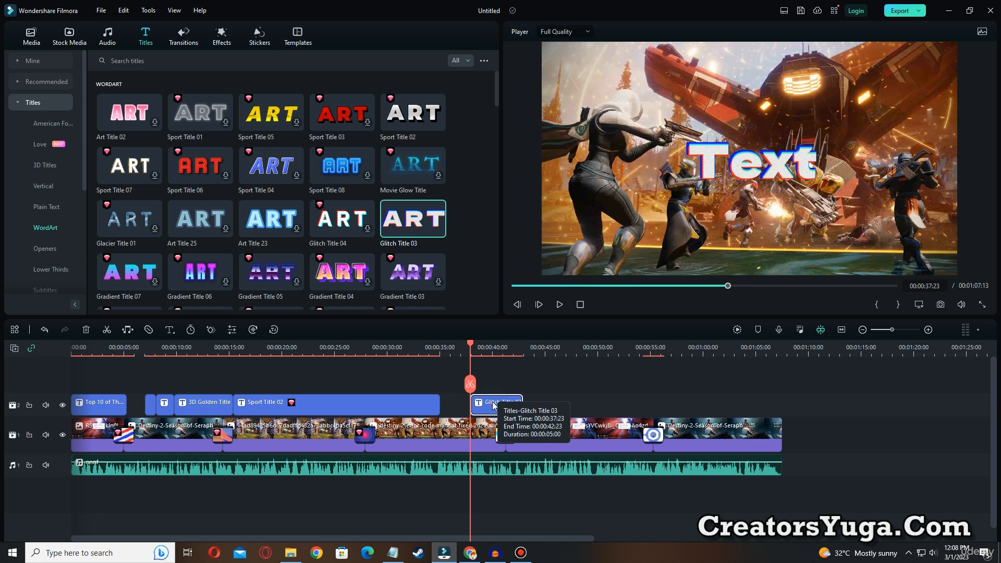
{"action": "double_click", "coordinate": [494, 405]}
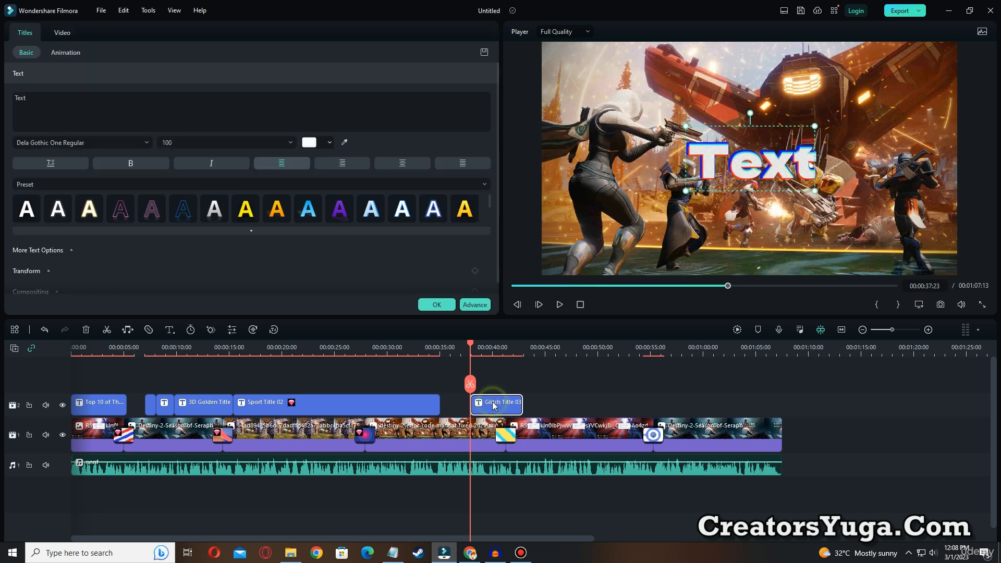
{"action": "type", "text": "D:\\Steam Games\\steamapps\\common\\Destiny 2\\bin\\x64"}
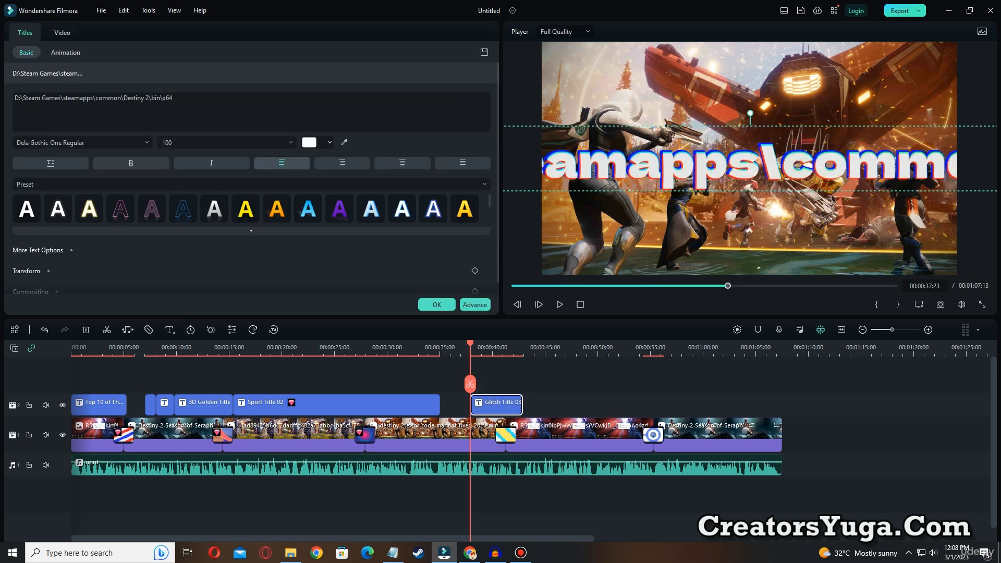
{"action": "left_click", "coordinate": [97, 100]}
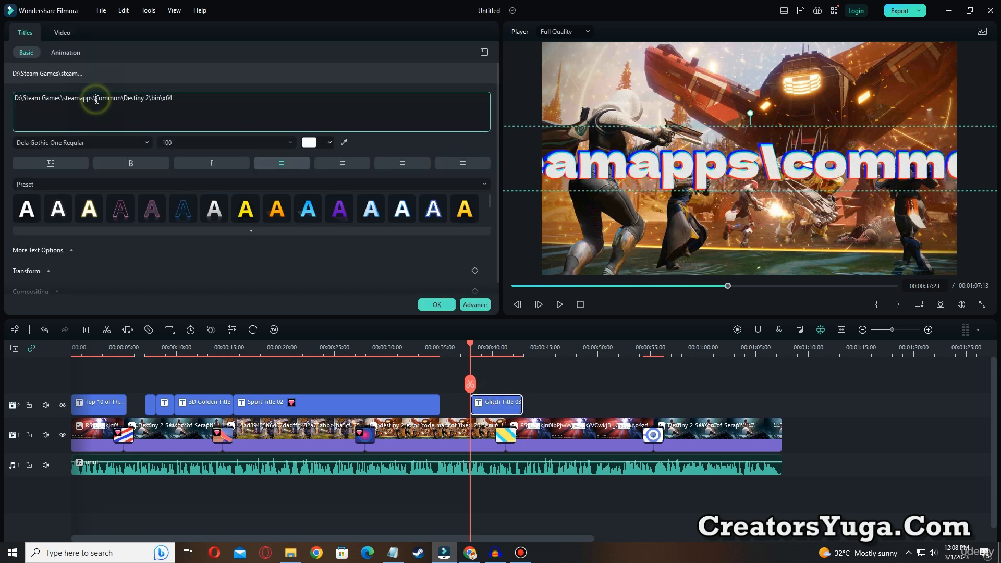
{"action": "key", "text": "Return"}
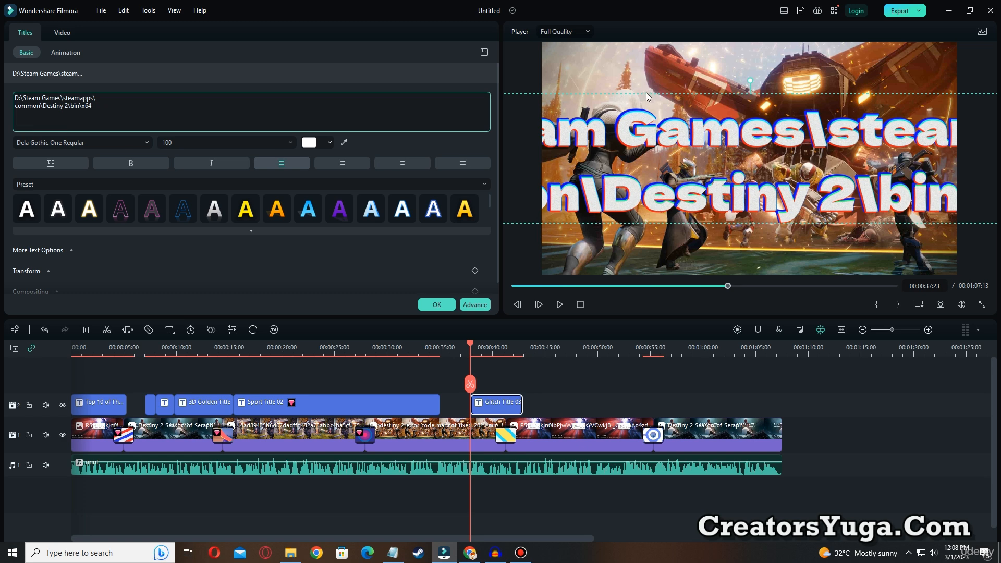
Shrink the path title to size 42 and position both lines across the lower part of the frame
{"action": "left_click_drag", "start_coordinate": [651, 94], "coordinate": [823, 120]}
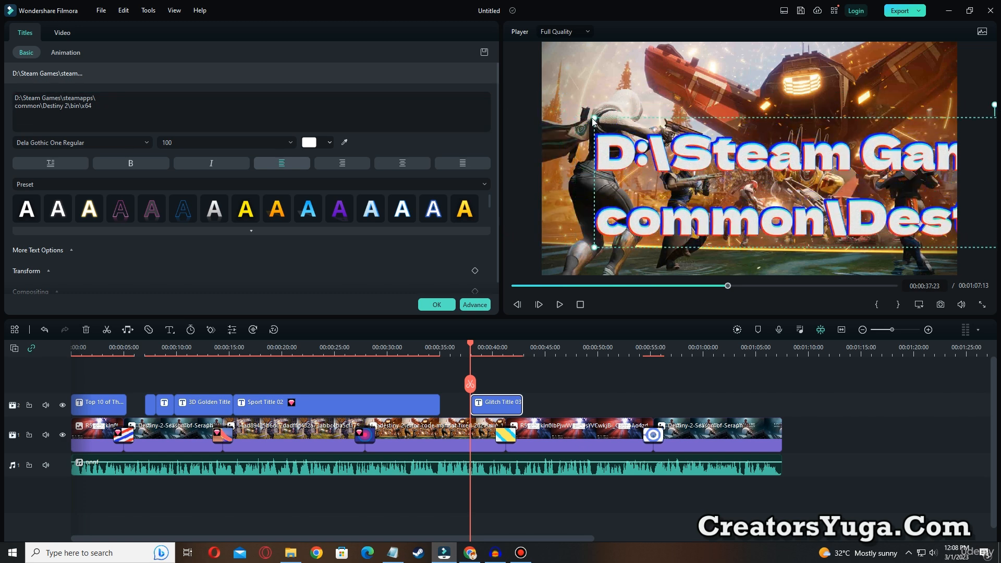
{"action": "left_click_drag", "start_coordinate": [594, 118], "coordinate": [608, 222]}
{"action": "left_click_drag", "start_coordinate": [846, 216], "coordinate": [847, 202]}
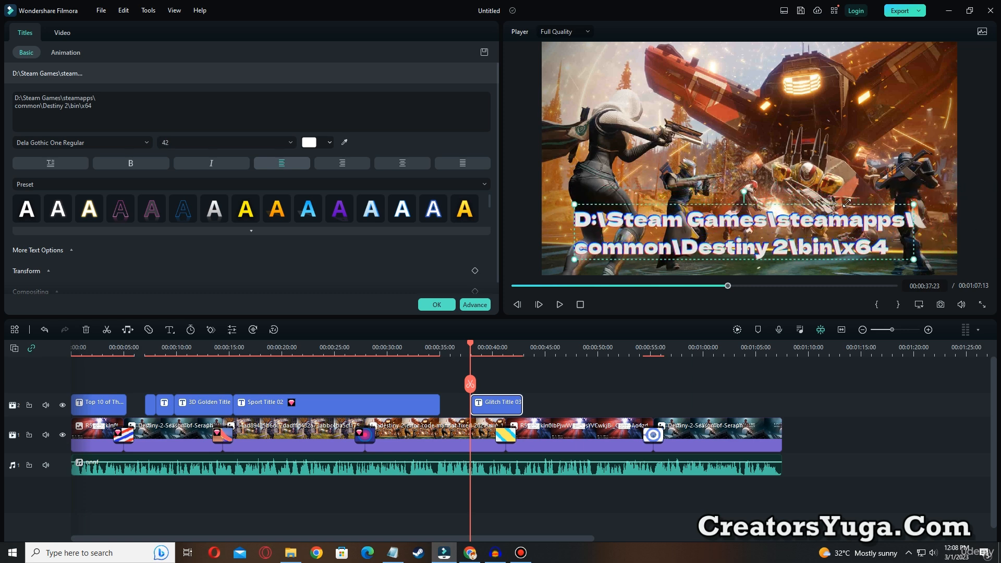
Try several white, orange and yellow text style presets on the path title, ending with the golden-yellow one
{"action": "left_click", "coordinate": [56, 206]}
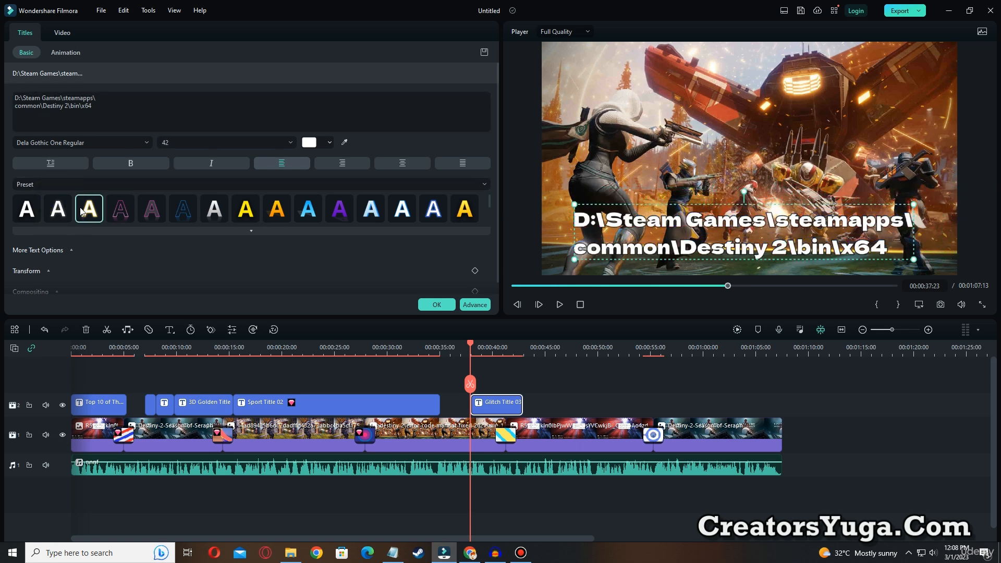
{"action": "left_click", "coordinate": [29, 211]}
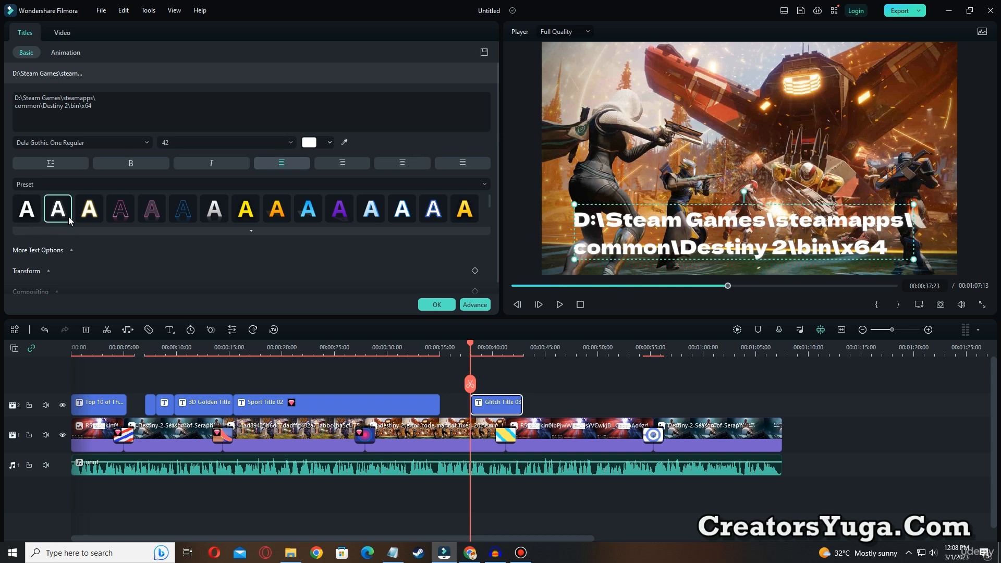
{"action": "left_click", "coordinate": [93, 212]}
{"action": "left_click", "coordinate": [58, 214]}
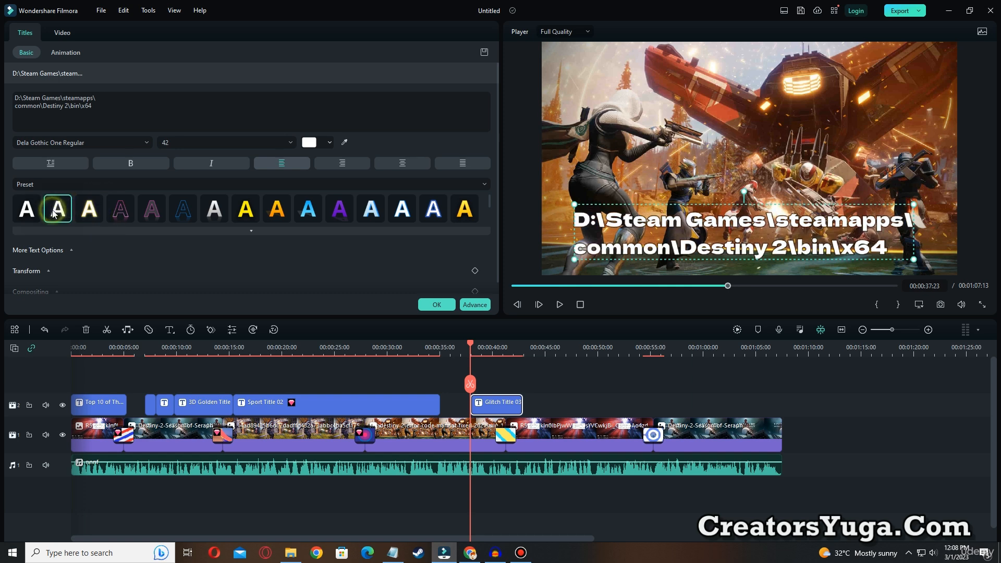
{"action": "left_click", "coordinate": [279, 215]}
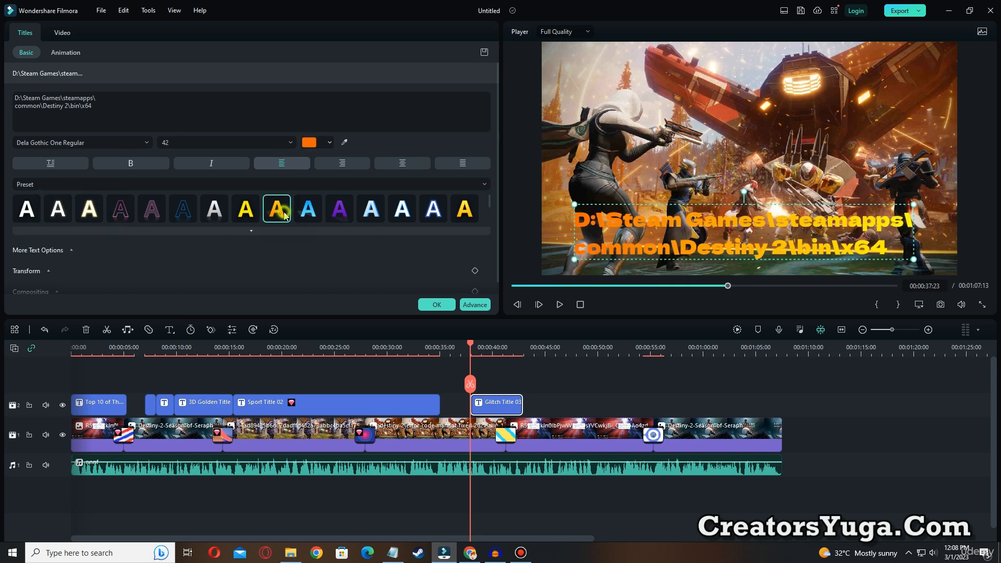
{"action": "left_click", "coordinate": [255, 216]}
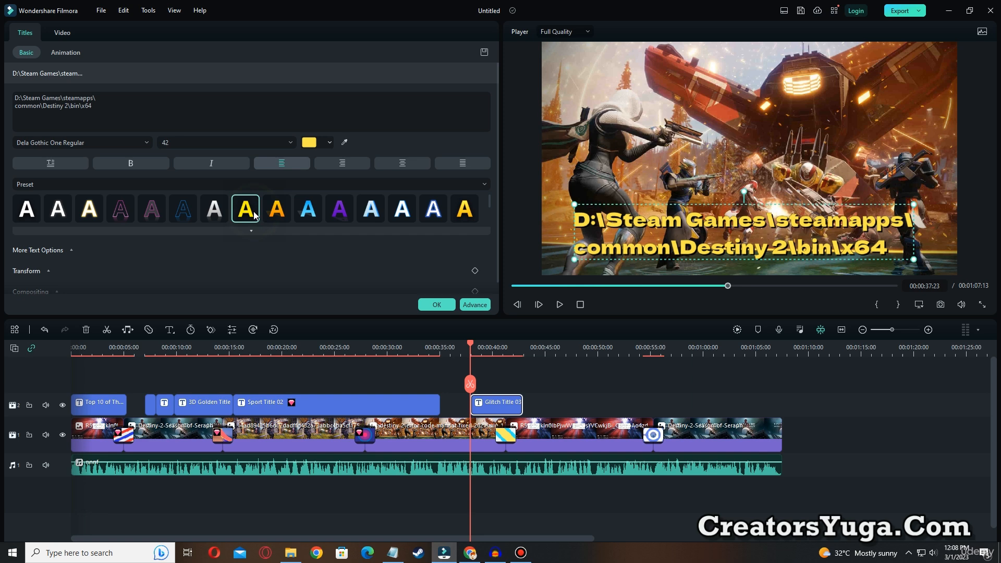
{"action": "left_click", "coordinate": [454, 213]}
{"action": "scroll", "coordinate": [150, 238], "scroll_direction": "down", "scroll_amount": 1}
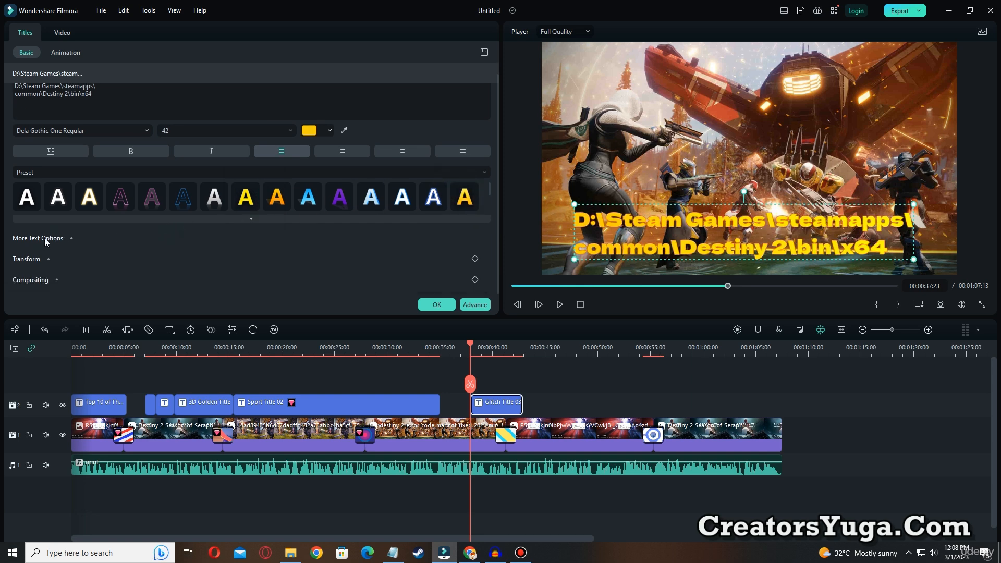
{"action": "scroll", "coordinate": [71, 175], "scroll_direction": "up", "scroll_amount": 1}
Make the path title bold and italic and change its font to Bangers Regular
{"action": "left_click", "coordinate": [126, 168]}
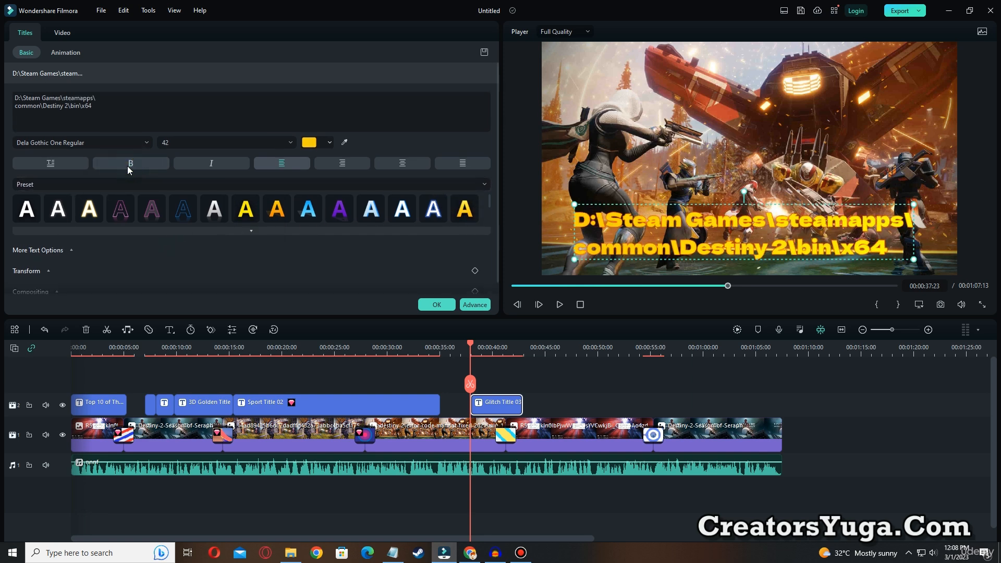
{"action": "left_click", "coordinate": [127, 165]}
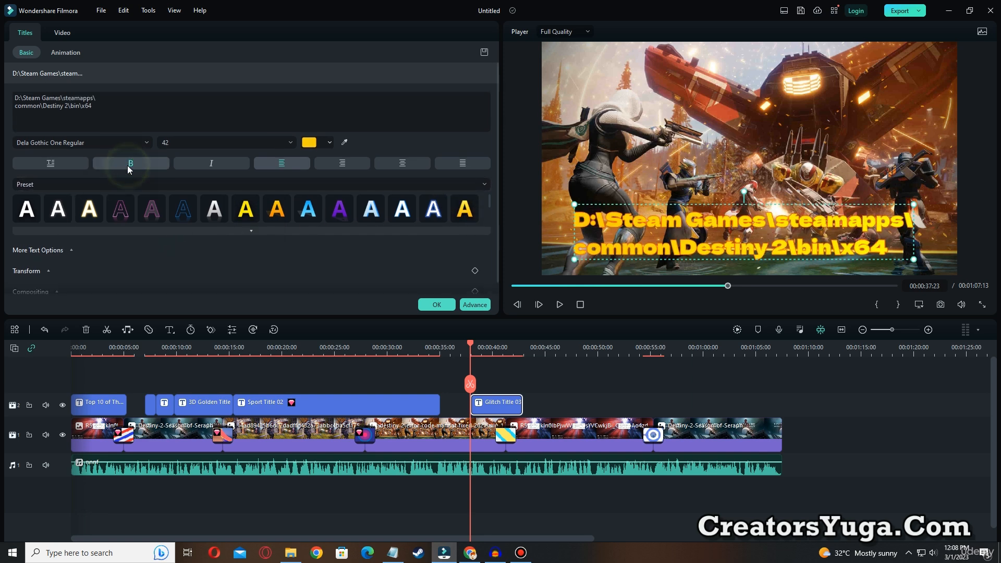
{"action": "left_click", "coordinate": [222, 164]}
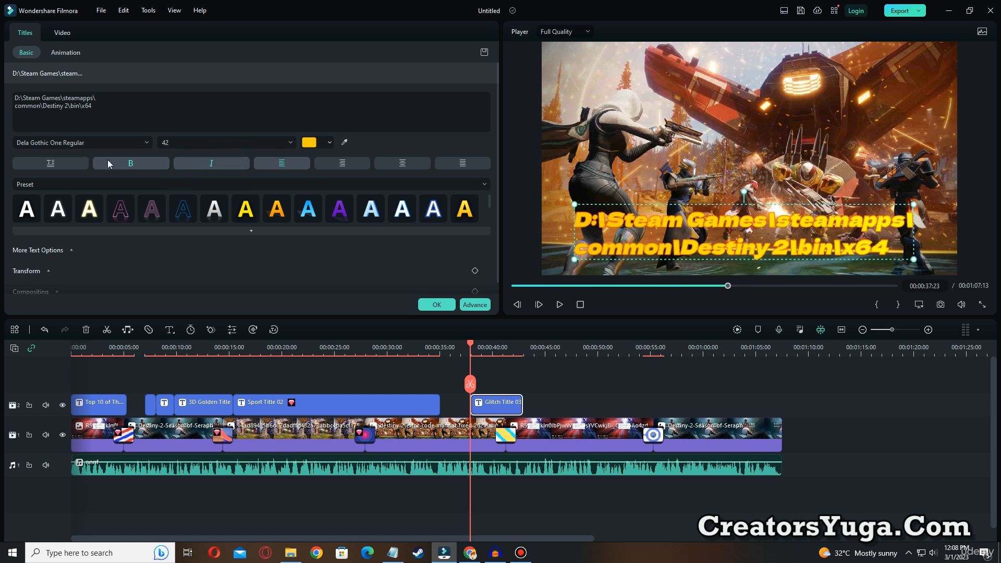
{"action": "left_click", "coordinate": [125, 146]}
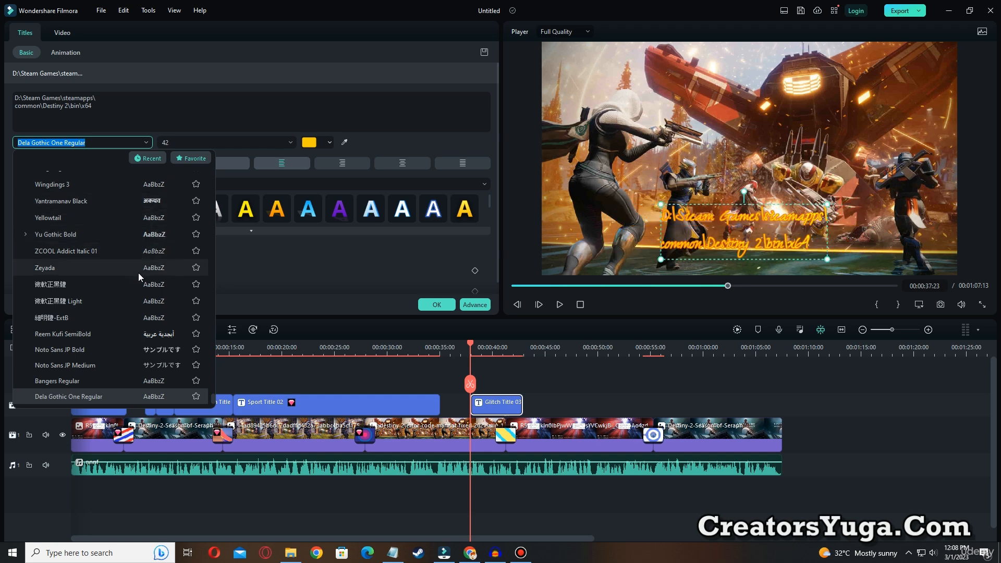
{"action": "left_click", "coordinate": [155, 377]}
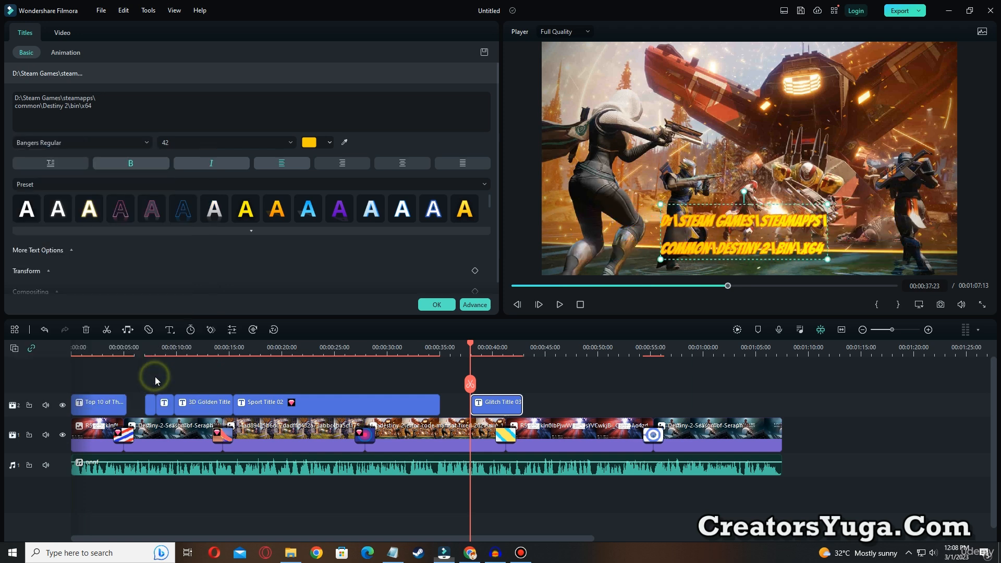
Enlarge the path title to size 94 across the lower half of the frame and apply the silver-white gradient preset
{"action": "left_click_drag", "start_coordinate": [828, 205], "coordinate": [729, 196]}
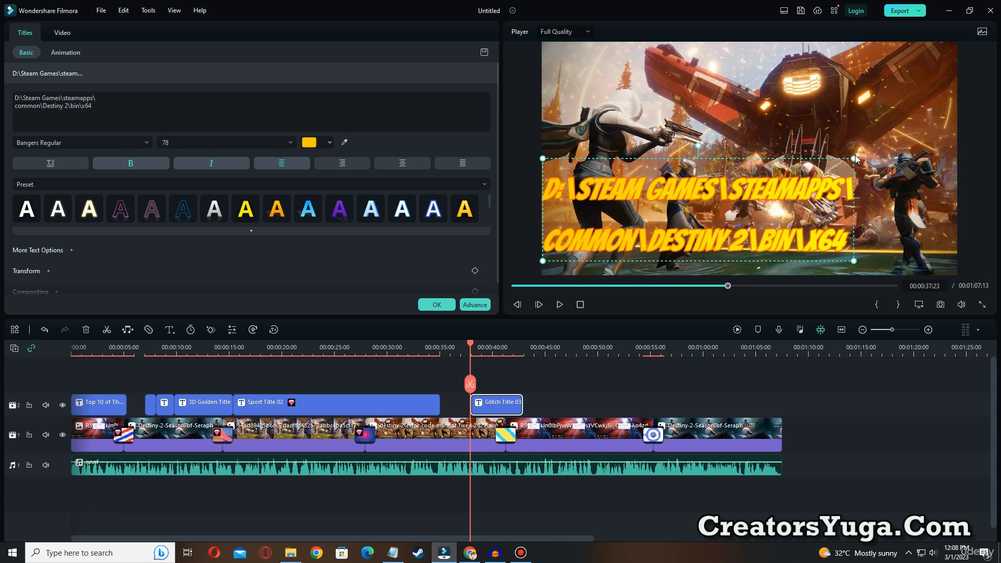
{"action": "left_click_drag", "start_coordinate": [854, 158], "coordinate": [905, 140]}
{"action": "left_click_drag", "start_coordinate": [782, 204], "coordinate": [825, 203]}
{"action": "left_click", "coordinate": [382, 210]}
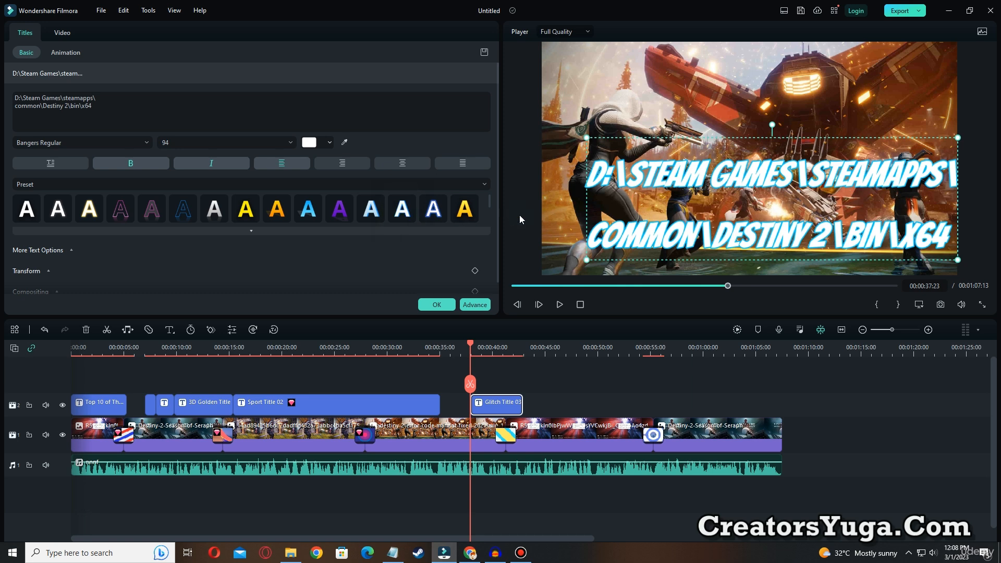
{"action": "left_click", "coordinate": [214, 214]}
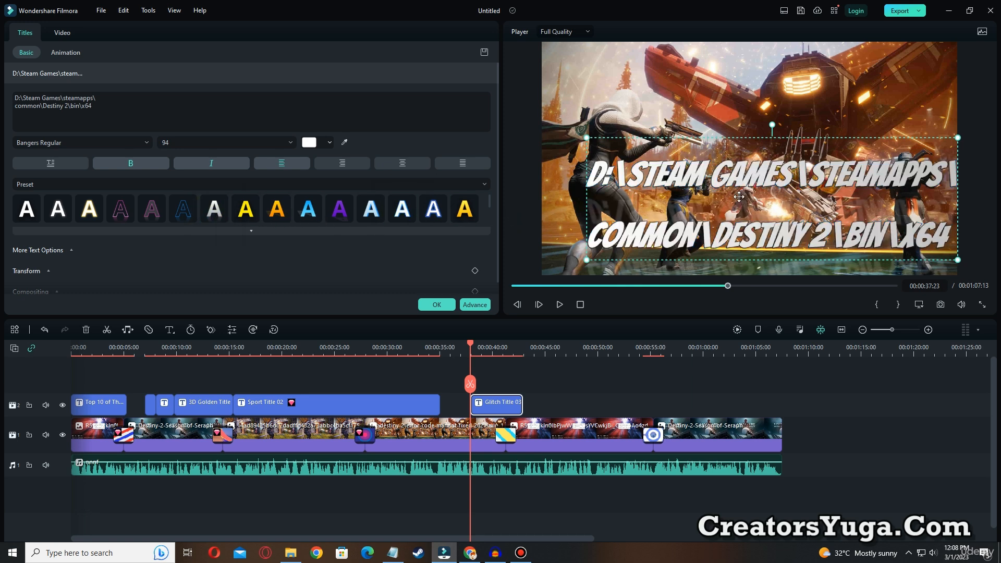
{"action": "left_click_drag", "start_coordinate": [739, 197], "coordinate": [710, 196]}
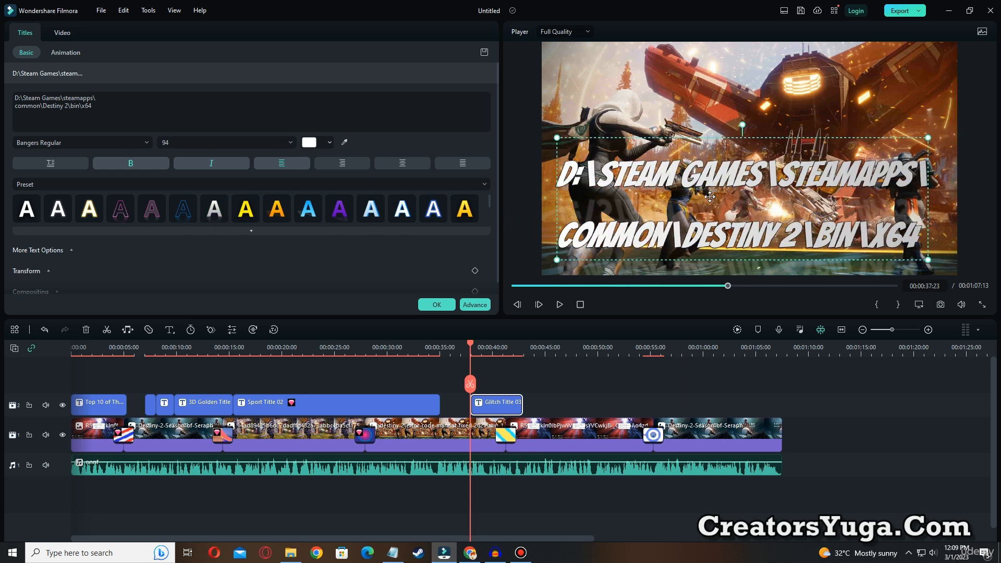
Play the voice-over up to 00:00:44:06 and copy "steam_api64 + steamnetworkingsockets" from the Notepad notes
{"action": "left_click", "coordinate": [561, 301]}
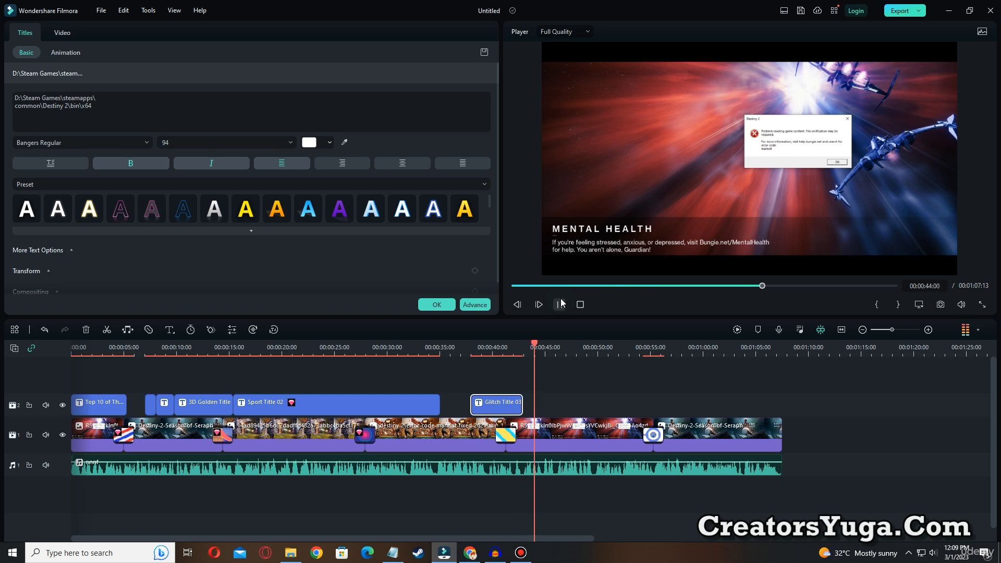
{"action": "left_click", "coordinate": [561, 302]}
{"action": "left_click", "coordinate": [392, 553]}
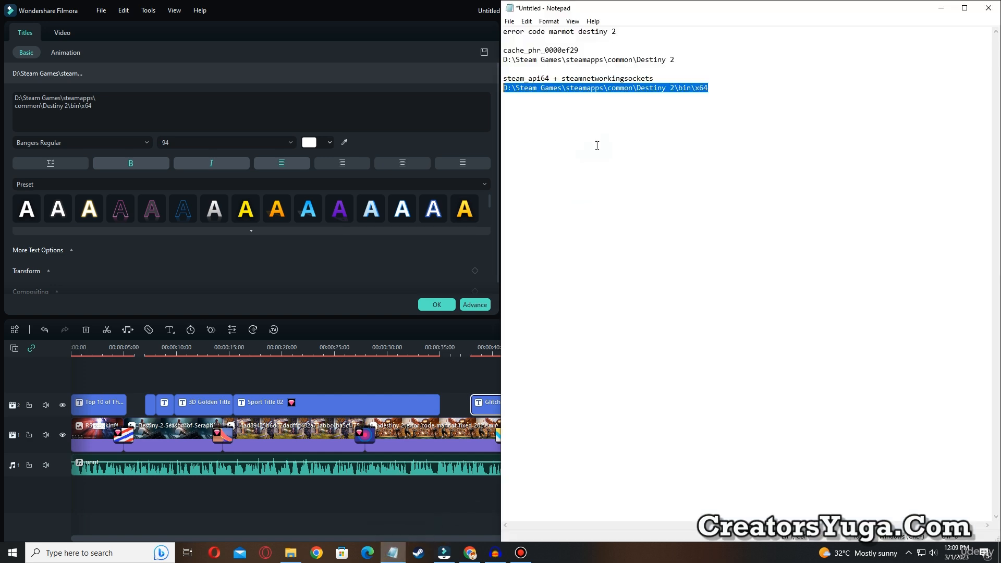
{"action": "left_click", "coordinate": [504, 71]}
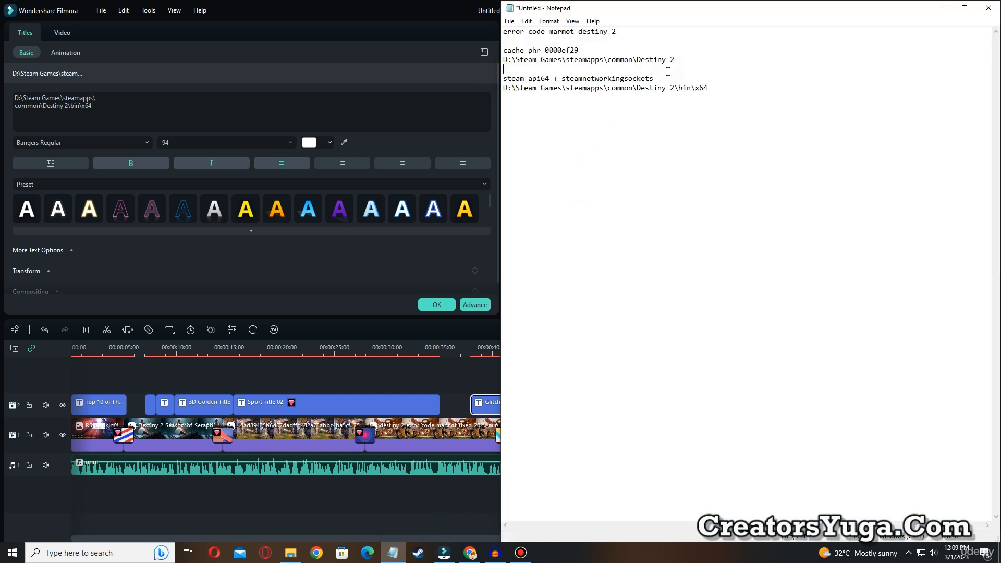
{"action": "left_click_drag", "start_coordinate": [668, 71], "coordinate": [663, 79]}
{"action": "key", "text": "ctrl+c"}
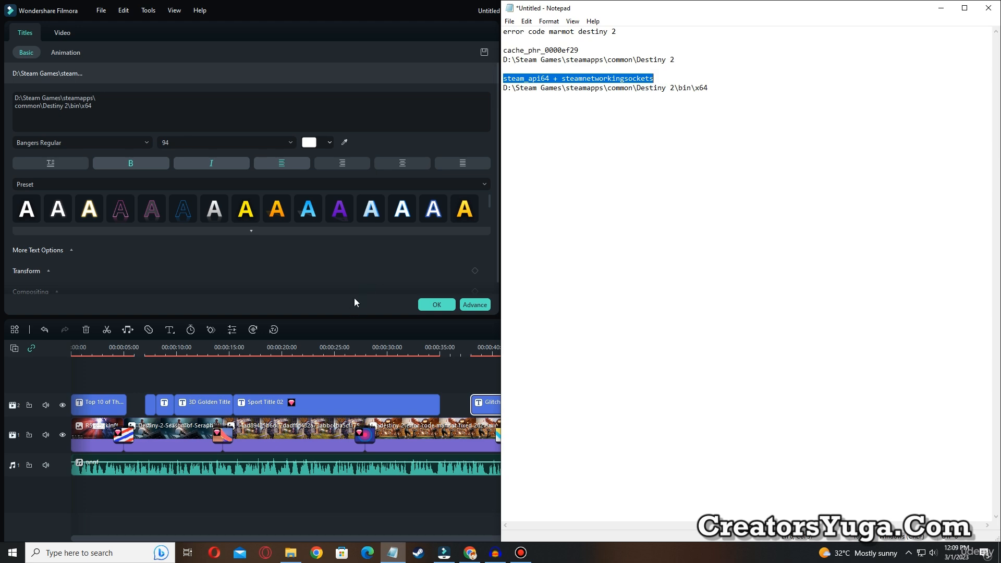
{"action": "left_click", "coordinate": [370, 279]}
Apply the path title settings and place Sport Title 05 at 00:00:44:06 with the text steam_api64 + steamnetworkingsockets
{"action": "left_click", "coordinate": [439, 305]}
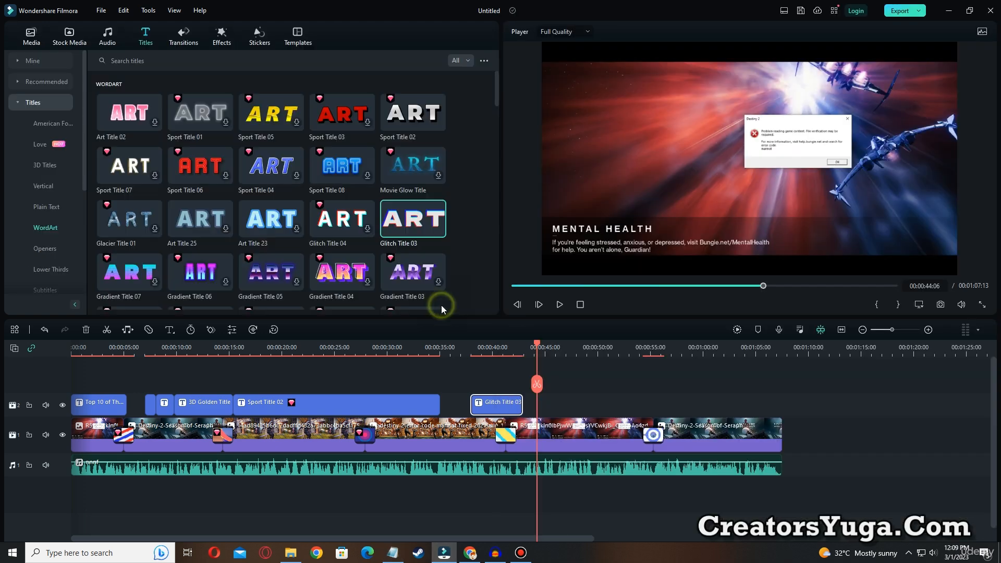
{"action": "left_click_drag", "start_coordinate": [270, 125], "coordinate": [569, 377]}
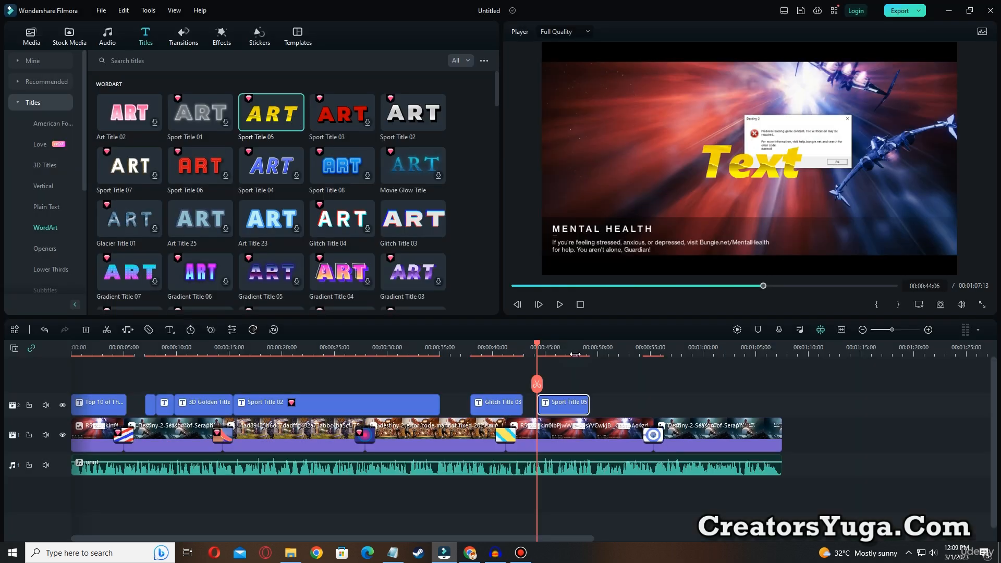
{"action": "double_click", "coordinate": [555, 412]}
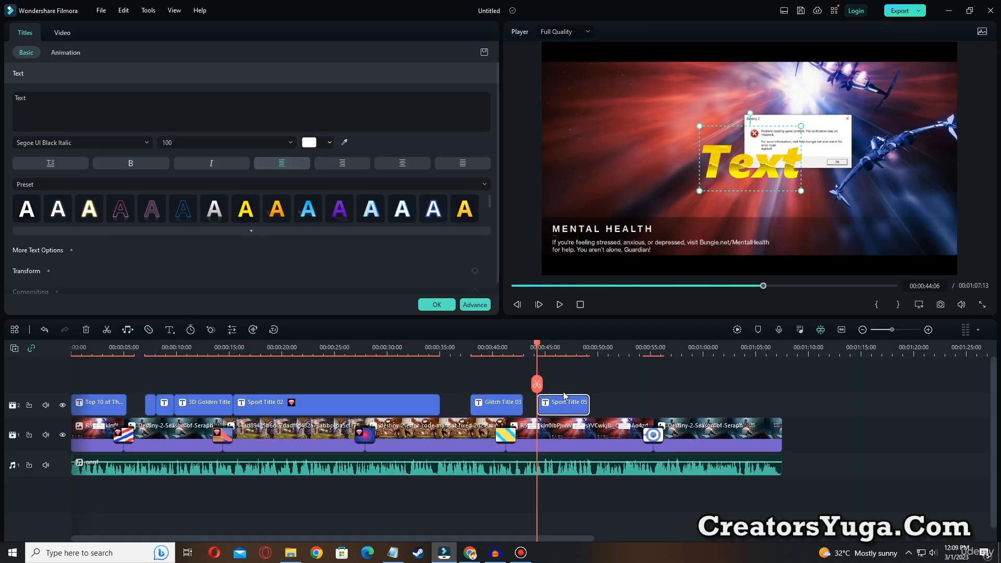
{"action": "key", "text": "ctrl+a"}
{"action": "key", "text": "ctrl+v"}
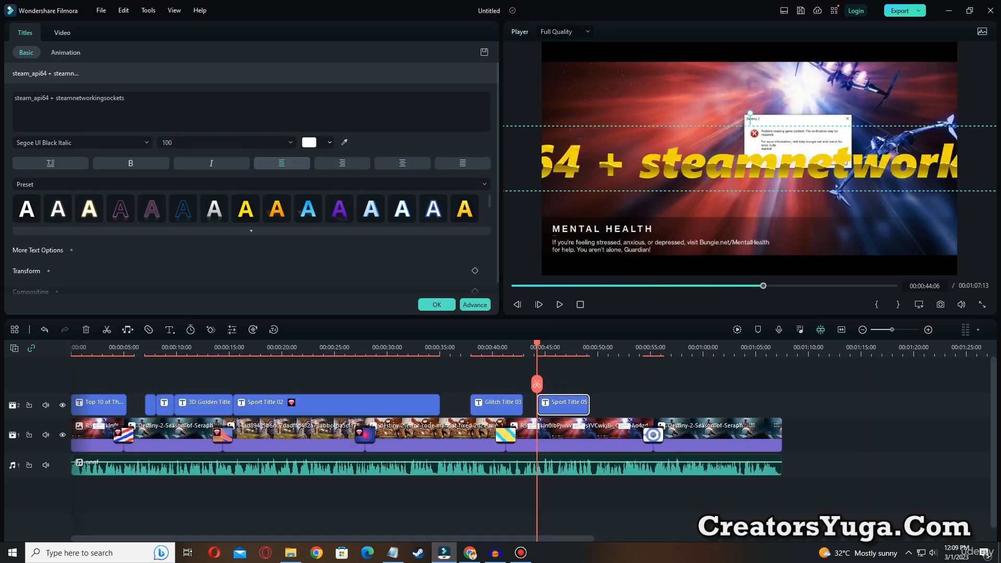
Lower the file-names title and break its text before "steamnetworkingsockets", with an empty line above "steam_api64 +"
{"action": "left_click_drag", "start_coordinate": [944, 127], "coordinate": [888, 158]}
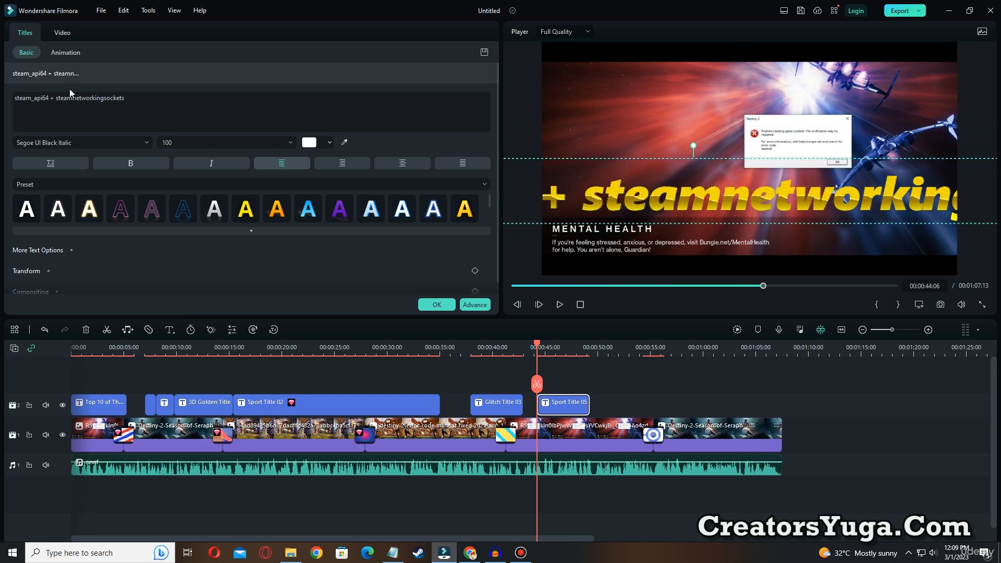
{"action": "left_click", "coordinate": [54, 99]}
{"action": "key", "text": "Return"}
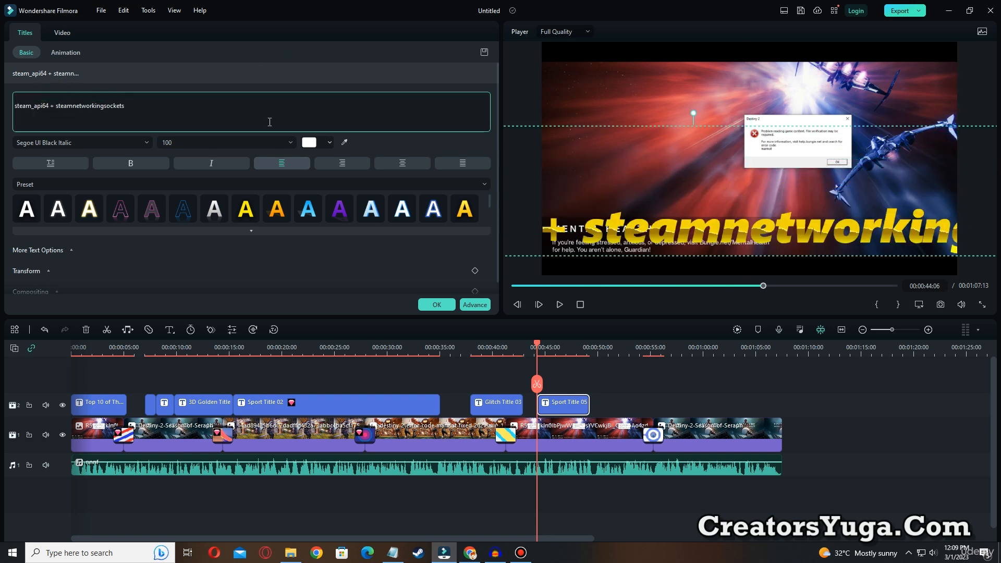
{"action": "left_click", "coordinate": [56, 107]}
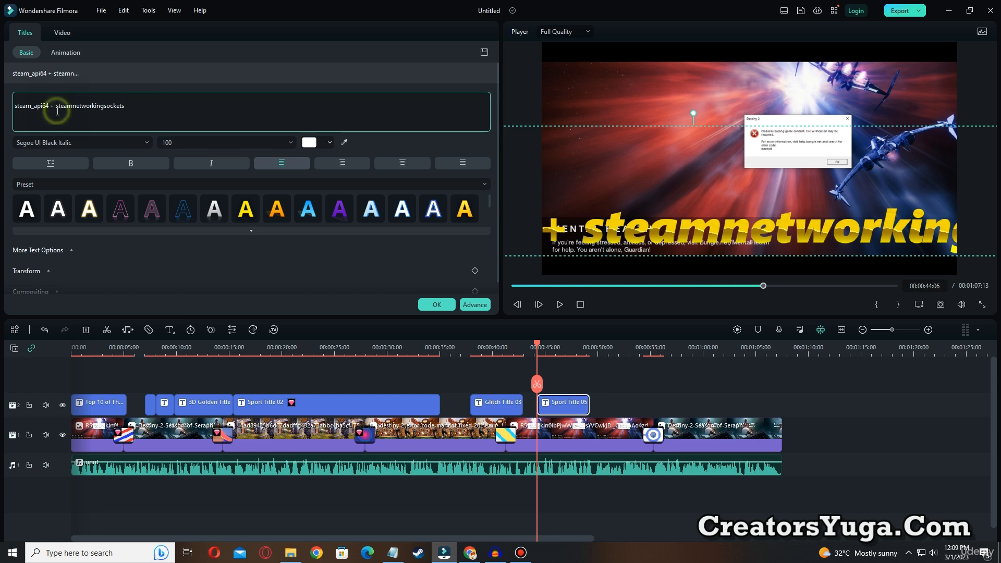
{"action": "left_click", "coordinate": [54, 115]}
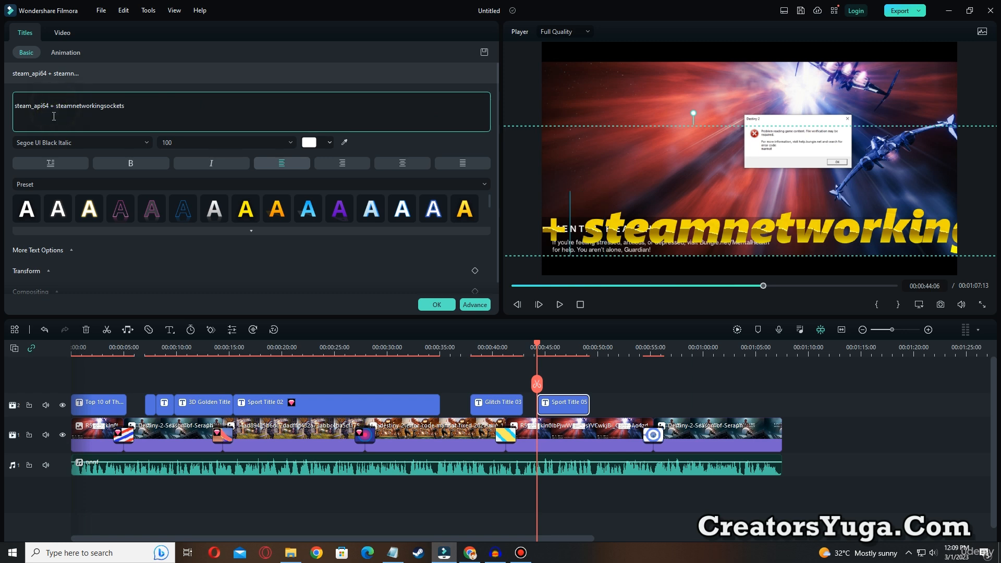
{"action": "key", "text": "Return"}
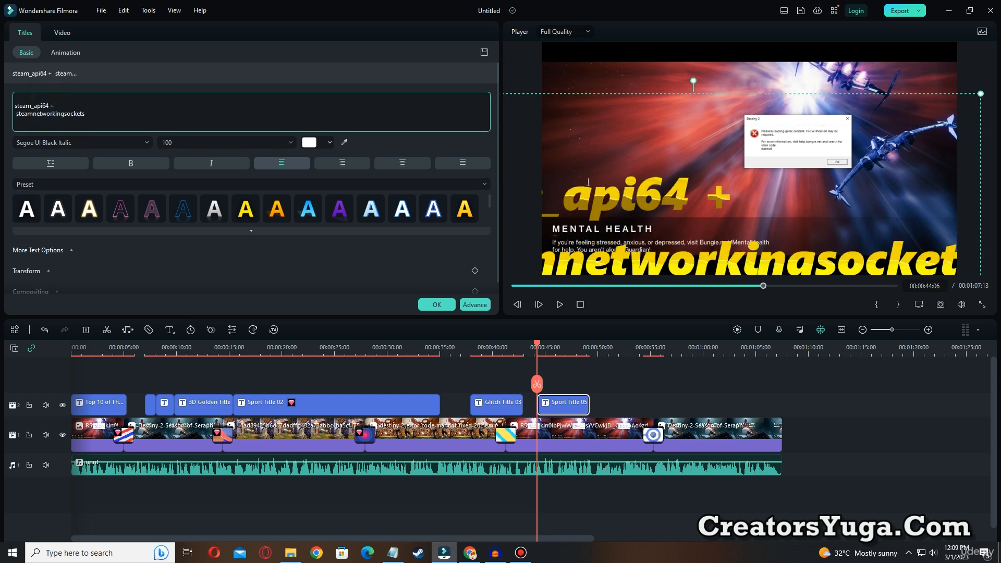
Shrink the file-names title to size 68 so it fits within the frame and apply the yellow text preset
{"action": "left_click", "coordinate": [749, 95]}
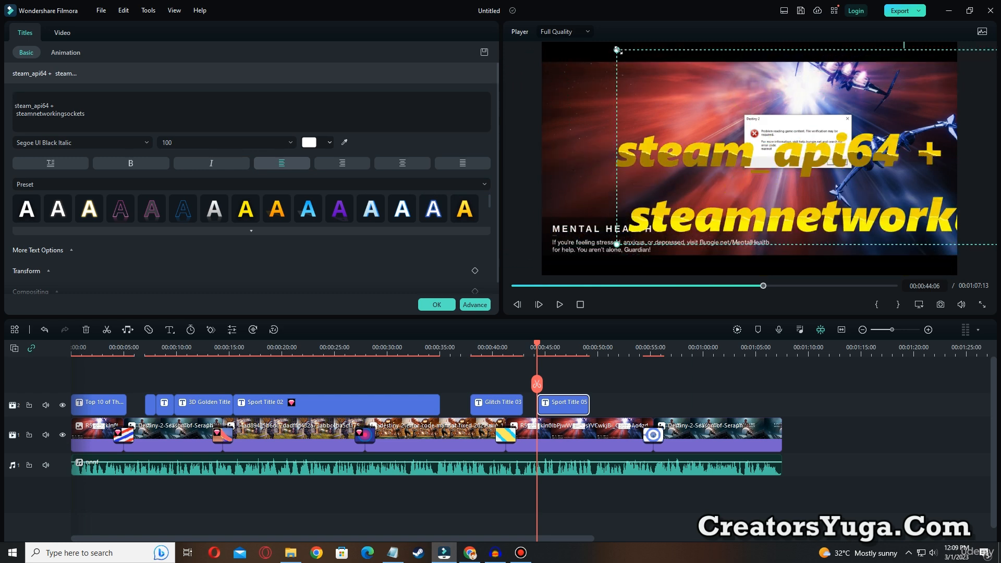
{"action": "left_click_drag", "start_coordinate": [618, 51], "coordinate": [631, 85]}
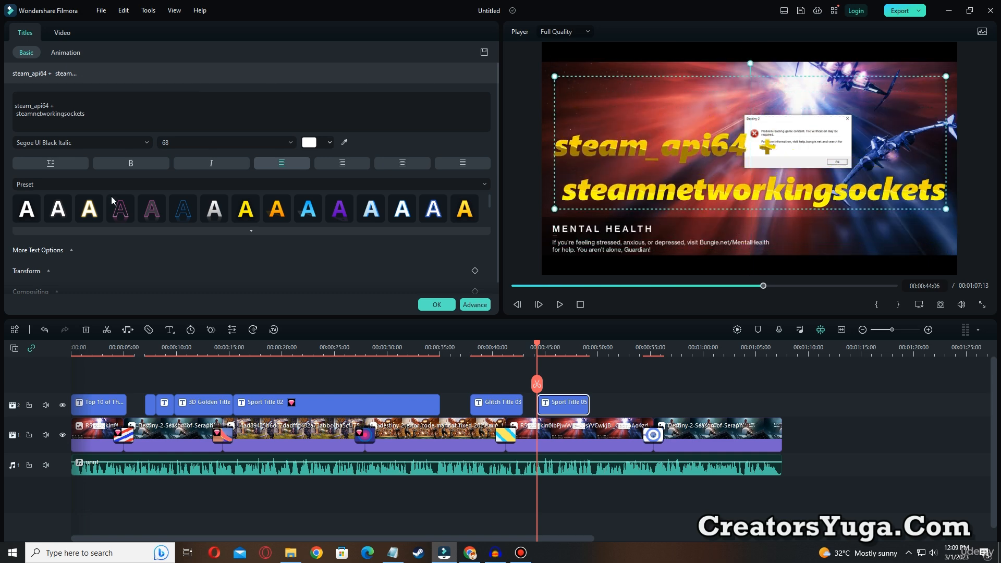
{"action": "left_click", "coordinate": [30, 212]}
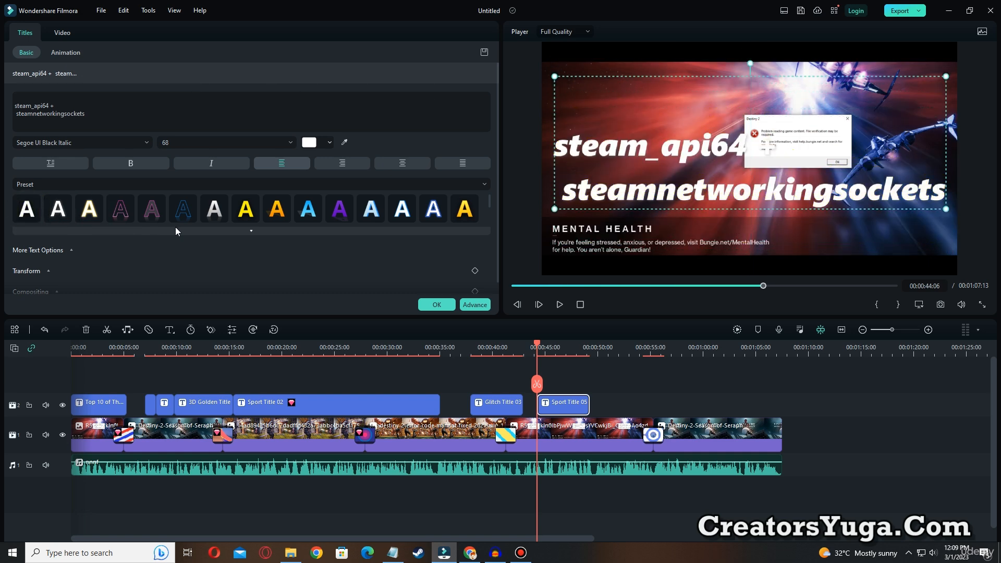
{"action": "left_click", "coordinate": [245, 218]}
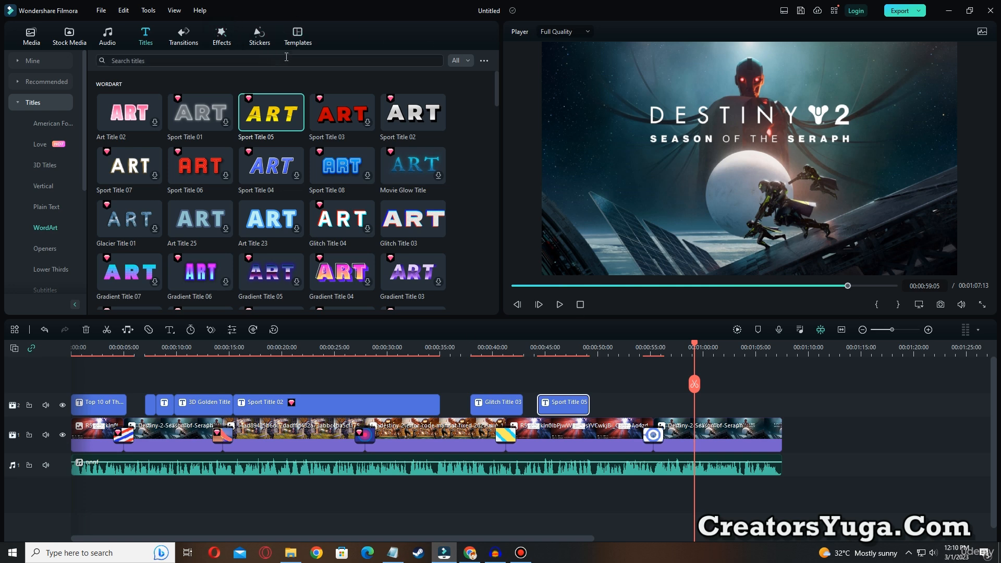
Place the Spanish Social Media subscribe sticker just after 00:00:59:05 on the titles track, trim its end slightly, and start previewing it
{"action": "left_click", "coordinate": [250, 33]}
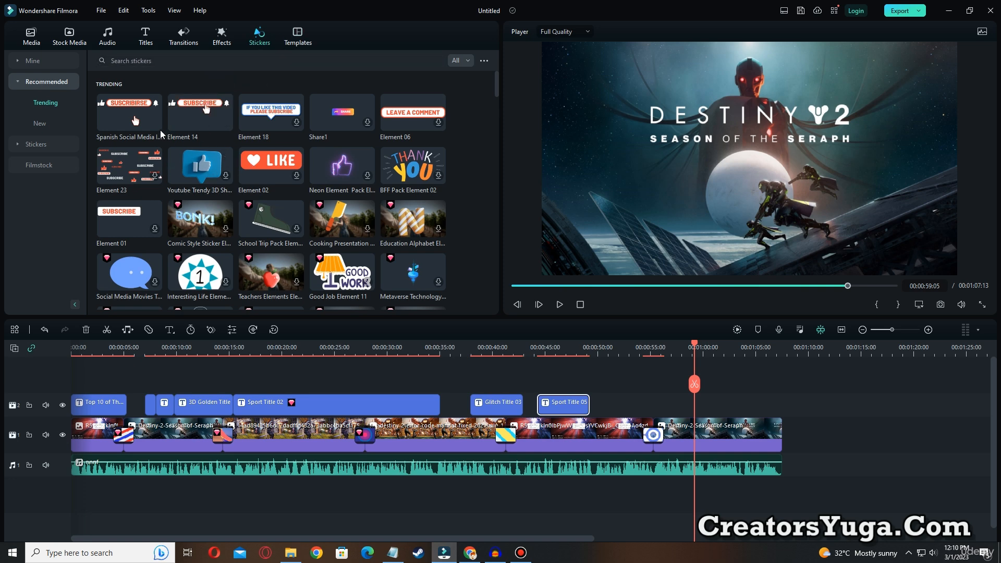
{"action": "left_click_drag", "start_coordinate": [118, 116], "coordinate": [711, 408]}
{"action": "left_click_drag", "start_coordinate": [780, 403], "coordinate": [775, 403]}
{"action": "left_click", "coordinate": [560, 306]}
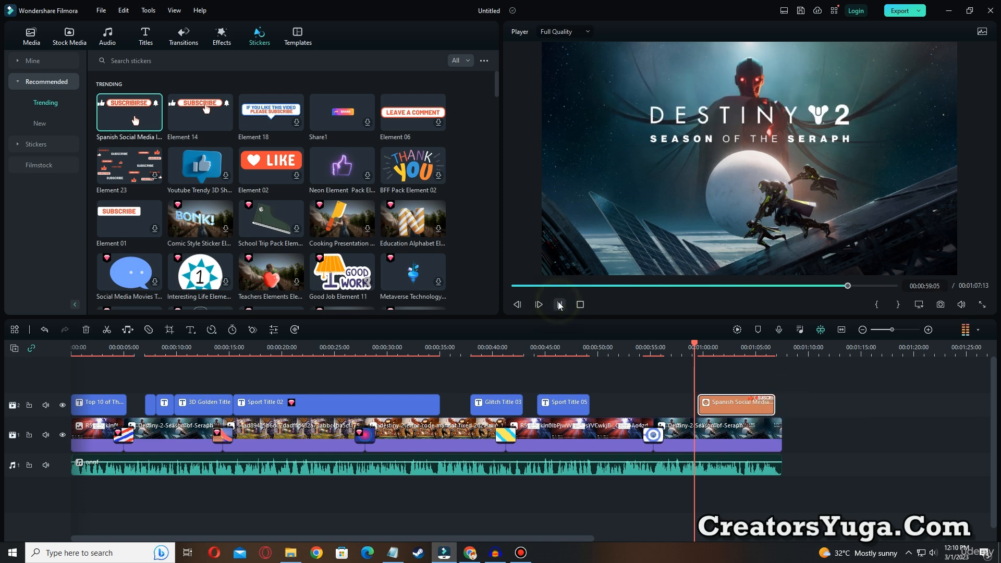